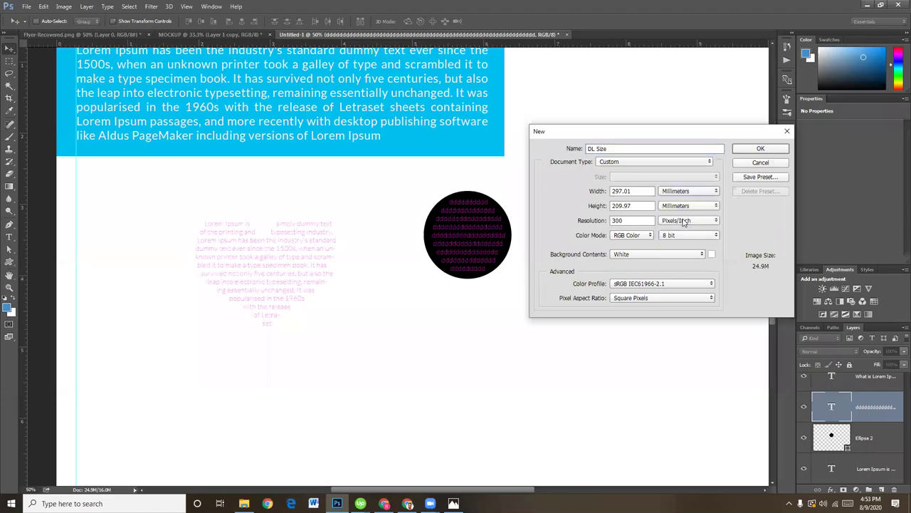
# Step: Enter width 99 mm and height 210 mm, fixing a height typo, and create the DL Size document
pyautogui.moveTo(633, 191); pyautogui.dragTo(606, 191)
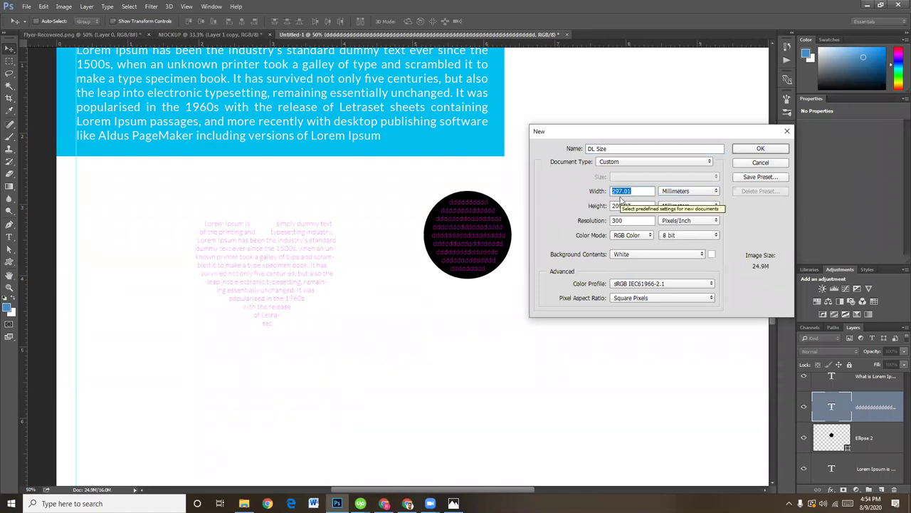
pyautogui.write('99')
pyautogui.moveTo(636, 205); pyautogui.dragTo(574, 206)
pyautogui.write('201')
pyautogui.press('BackSpace')
pyautogui.press('BackSpace')
pyautogui.write('10')
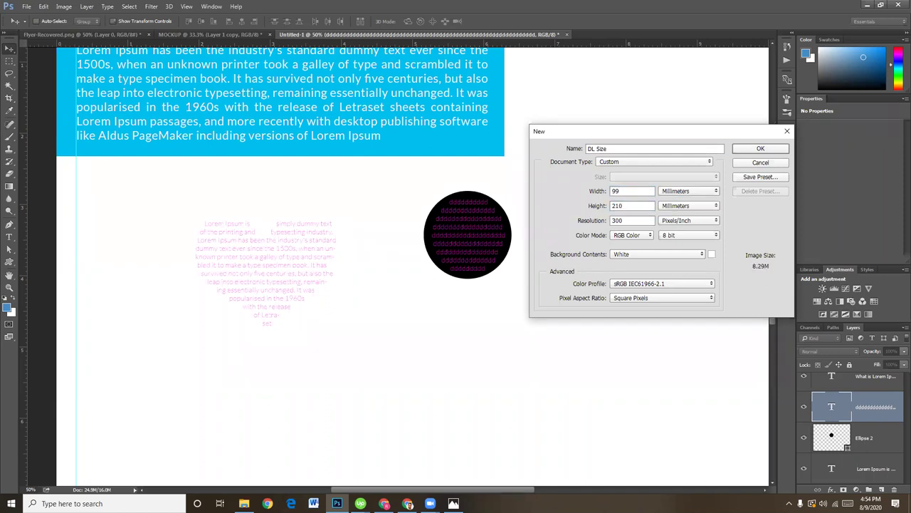
pyautogui.press('Return')
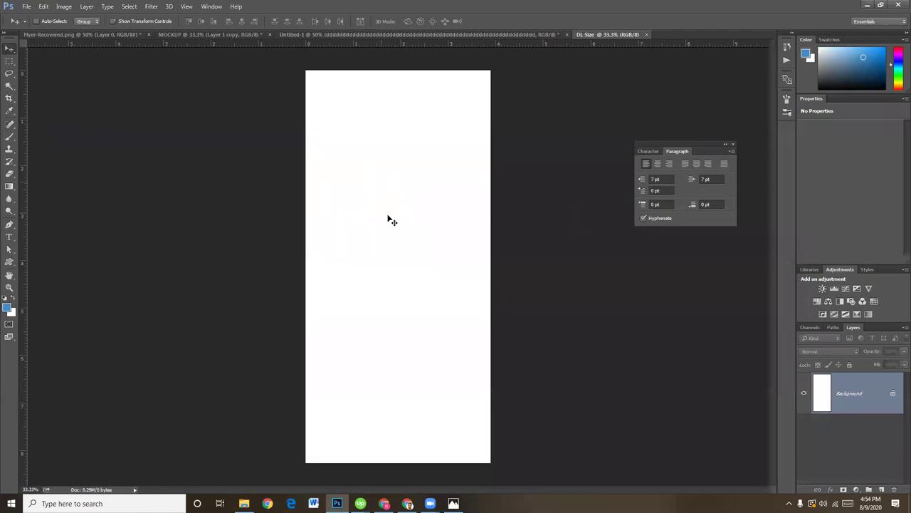
# Step: Drag four ruler guides to mark the left, top, right and bottom margins
pyautogui.moveTo(25, 149); pyautogui.dragTo(316, 217)
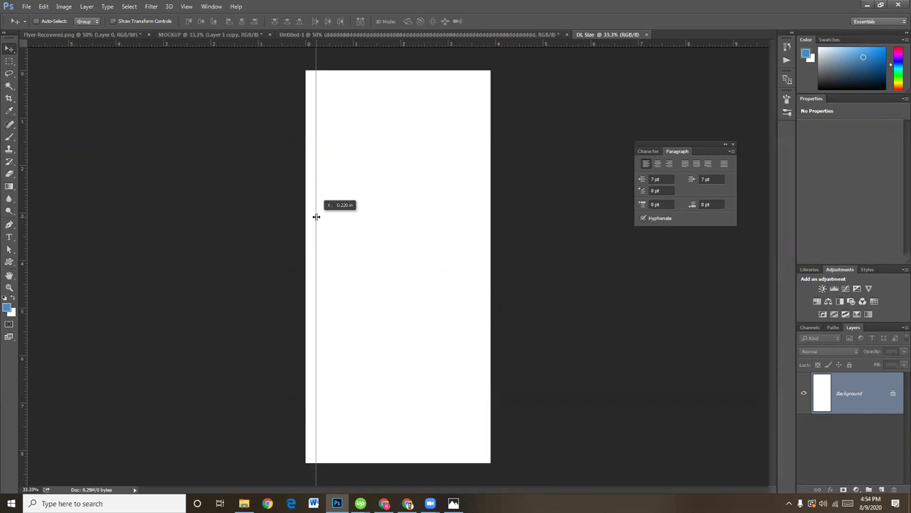
pyautogui.moveTo(377, 44); pyautogui.dragTo(384, 82)
pyautogui.moveTo(26, 142); pyautogui.dragTo(481, 174)
pyautogui.moveTo(488, 41); pyautogui.dragTo(487, 452)
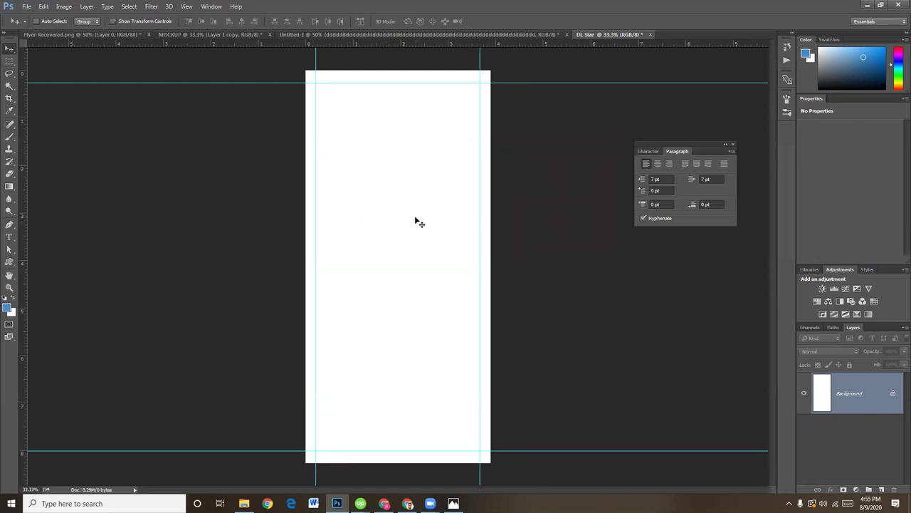
# Step: Browse E: > Images > Shutter stock Images > Family Moments and select shutterstock_146335949
pyautogui.click(244, 504)
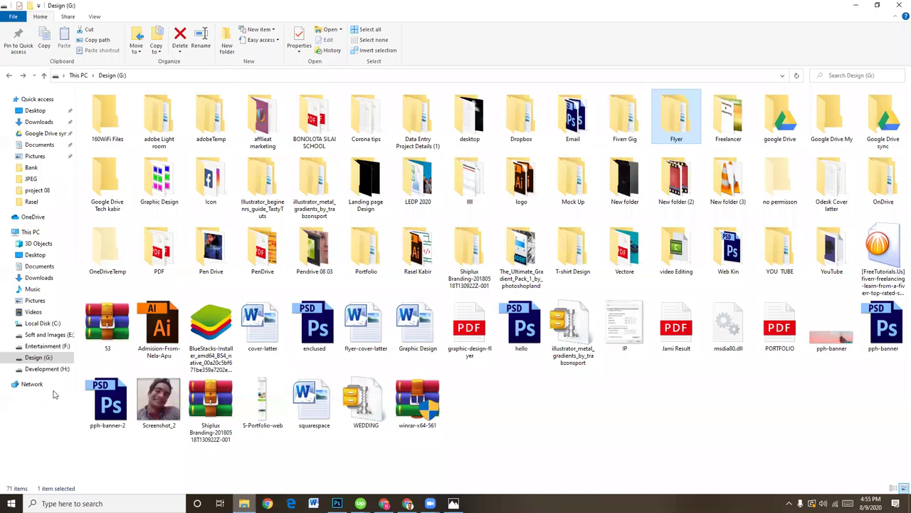
pyautogui.click(10, 334)
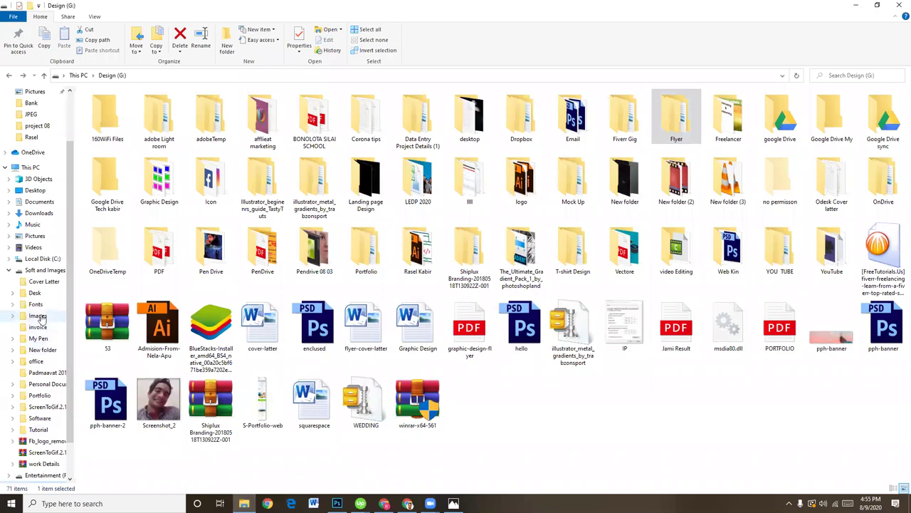
pyautogui.click(38, 315)
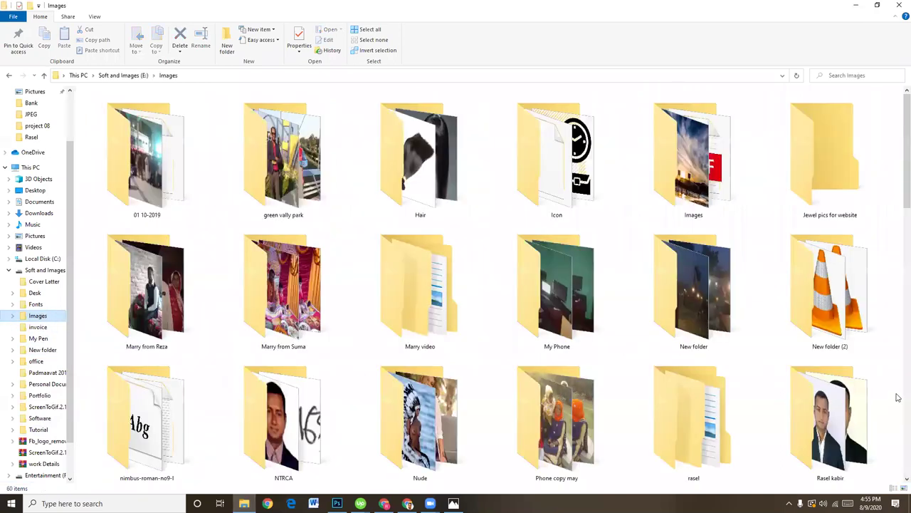
pyautogui.scroll(-5, 567, 211)
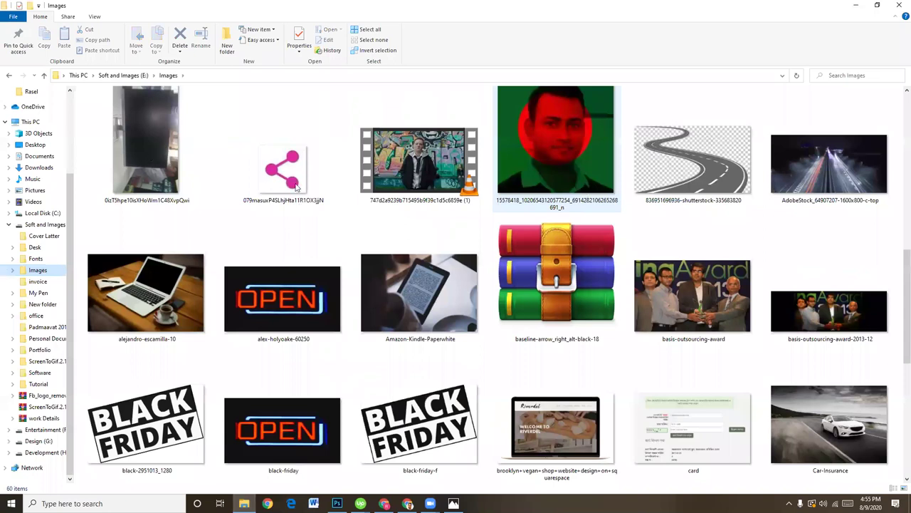
pyautogui.press('Up')
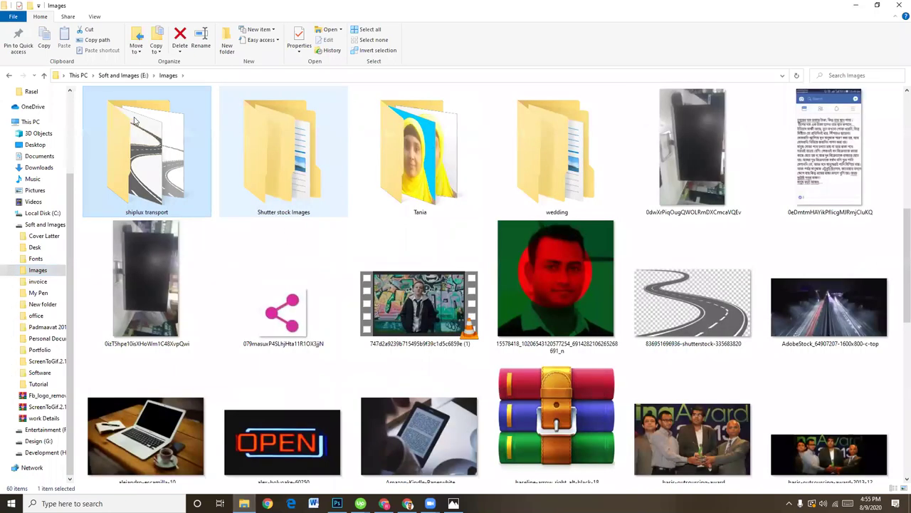
pyautogui.press('Right')
pyautogui.press('Return')
pyautogui.doubleClick(111, 114)
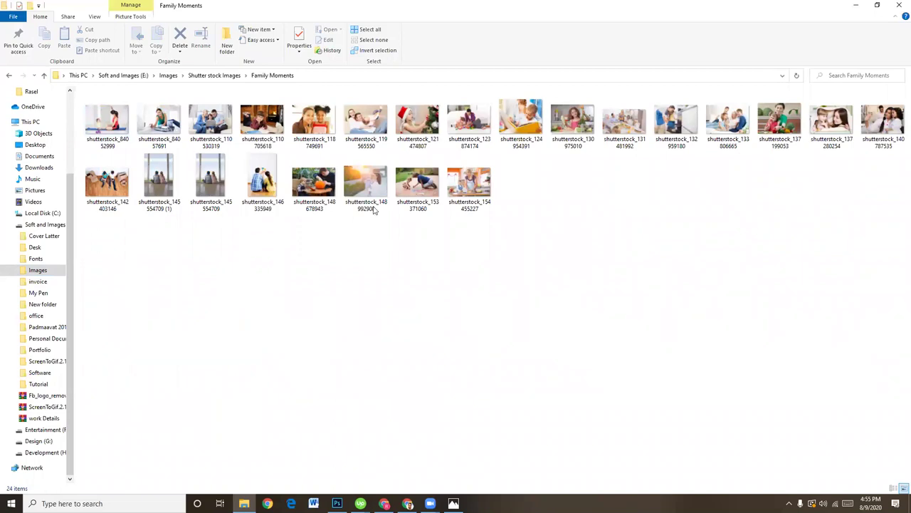
pyautogui.click(274, 196)
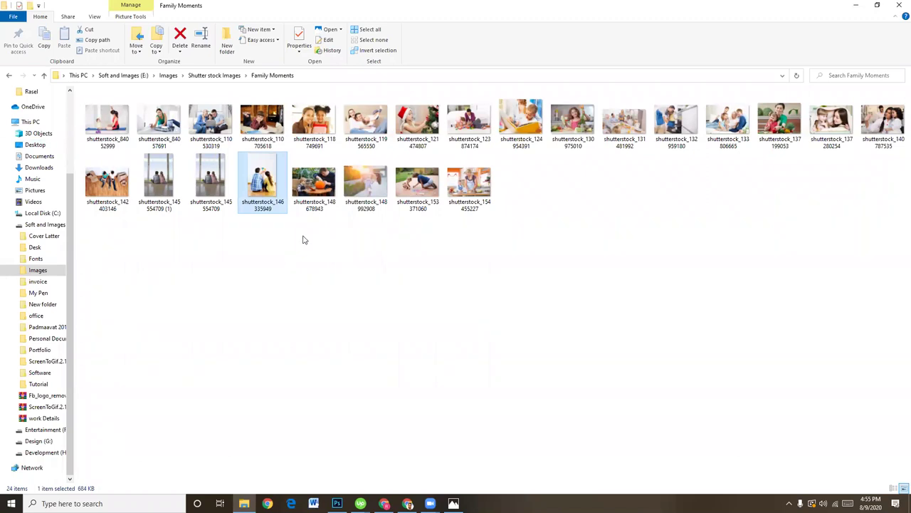
# Step: Place the couple photo in the document and scale it to span the page's upper width
pyautogui.moveTo(277, 196)
pyautogui.mouseDown()
pyautogui.moveTo(345, 480)
pyautogui.moveTo(383, 164)
pyautogui.mouseUp()
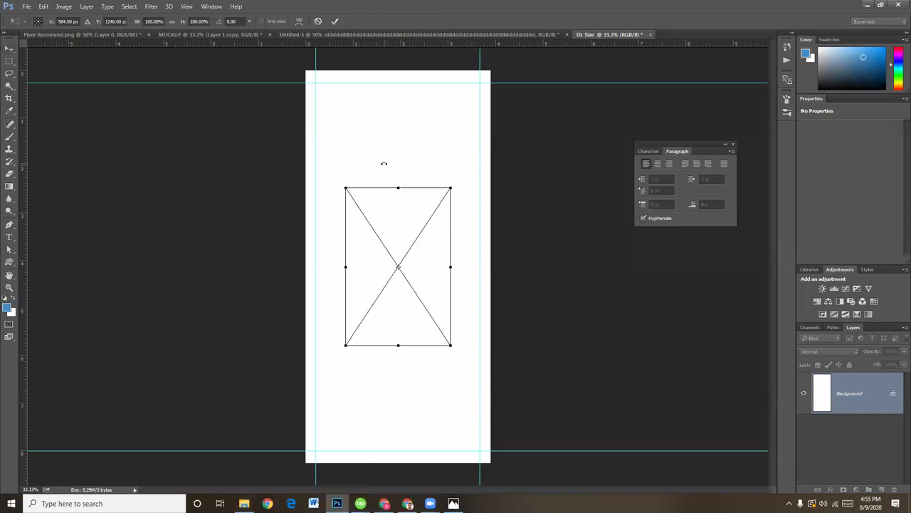
pyautogui.moveTo(406, 226); pyautogui.dragTo(365, 104)
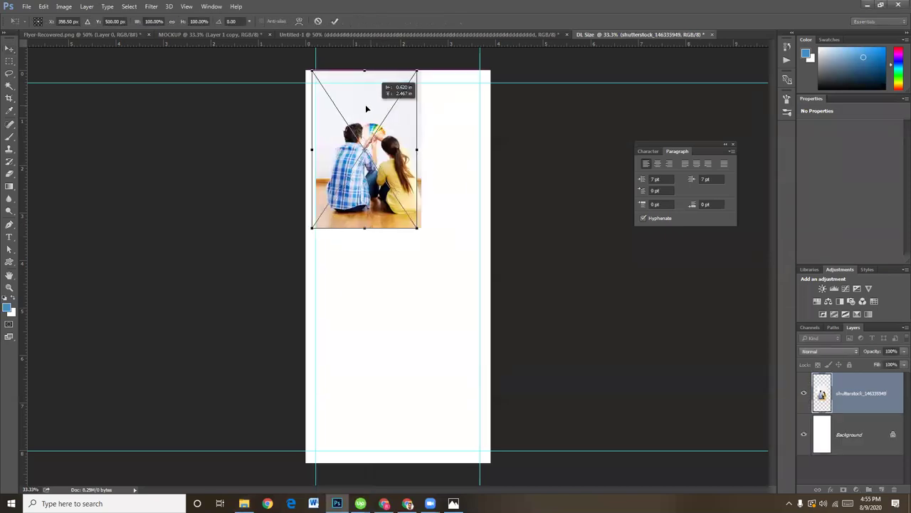
pyautogui.moveTo(417, 229)
pyautogui.mouseDown()
pyautogui.moveTo(544, 320)
pyautogui.moveTo(552, 339)
pyautogui.mouseUp()
pyautogui.moveTo(413, 347); pyautogui.dragTo(417, 339)
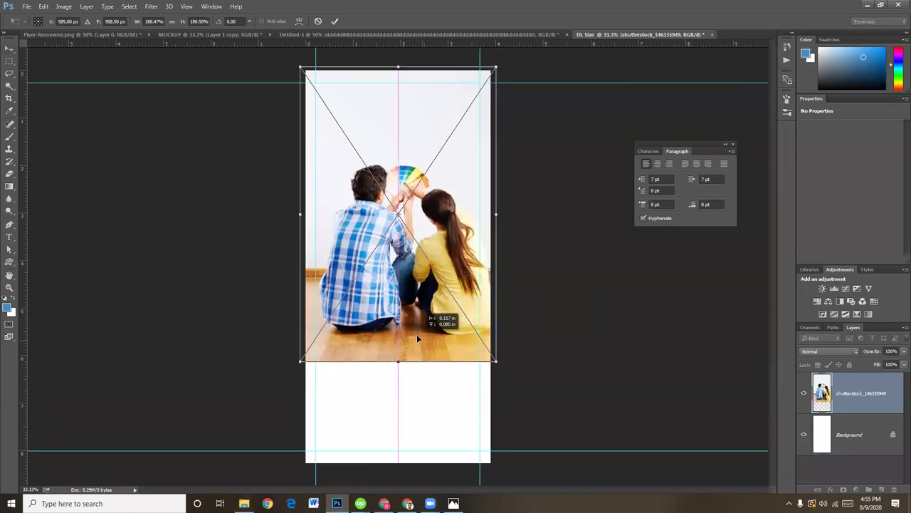
pyautogui.hotkey('shift', 'Up')
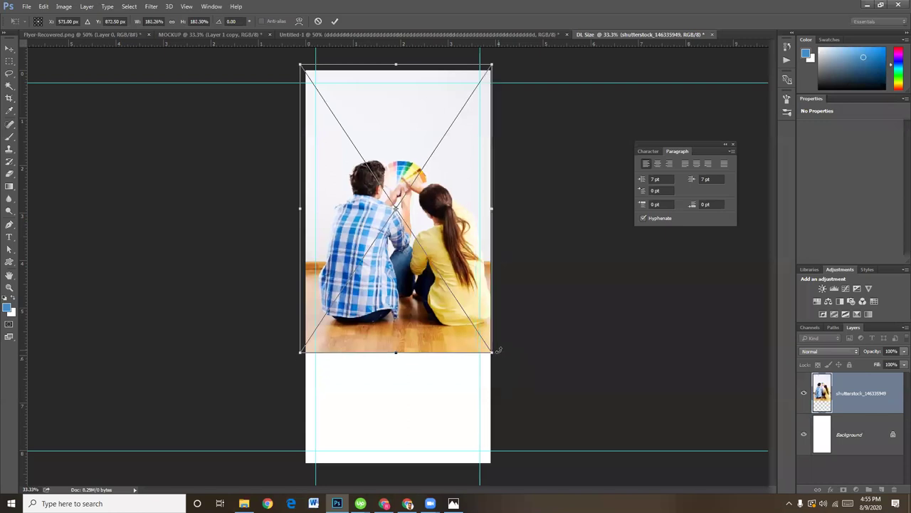
pyautogui.press('Return')
pyautogui.moveTo(430, 333); pyautogui.dragTo(429, 327)
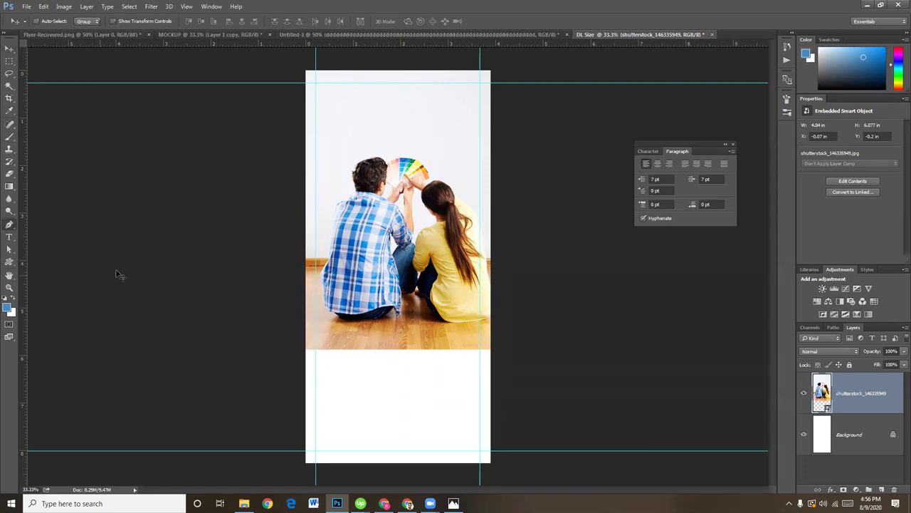
pyautogui.press('p')
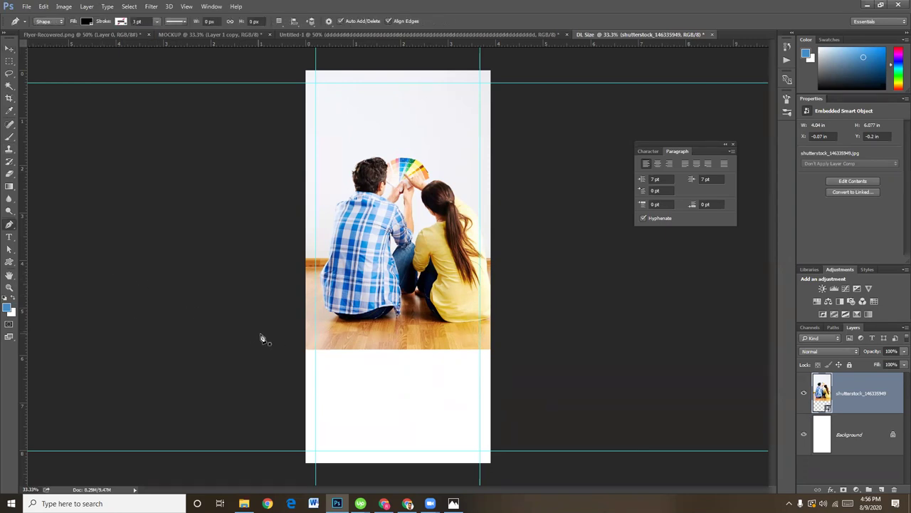
# Step: Start a black Pen shape with a curved lower edge and move it up
pyautogui.click(273, 347)
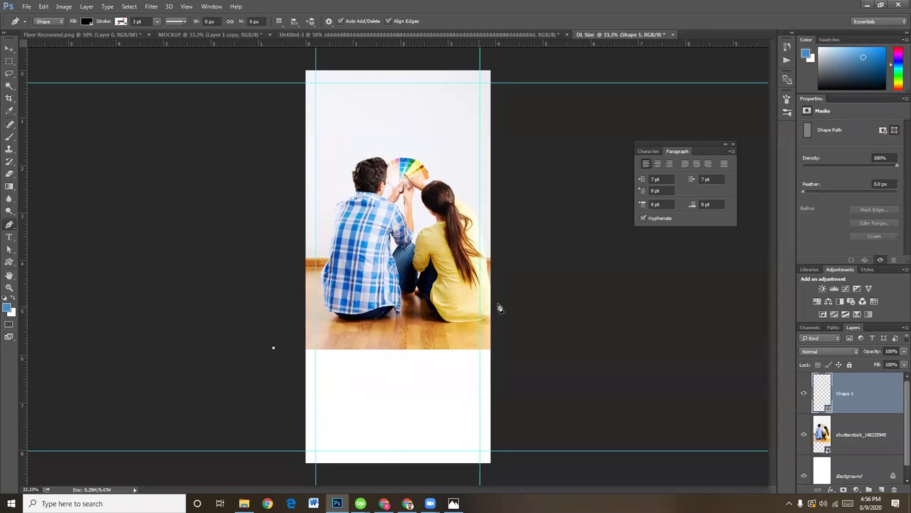
pyautogui.moveTo(512, 291)
pyautogui.mouseDown()
pyautogui.moveTo(549, 201)
pyautogui.moveTo(555, 211)
pyautogui.moveTo(546, 174)
pyautogui.moveTo(555, 149)
pyautogui.moveTo(542, 131)
pyautogui.moveTo(561, 137)
pyautogui.mouseUp()
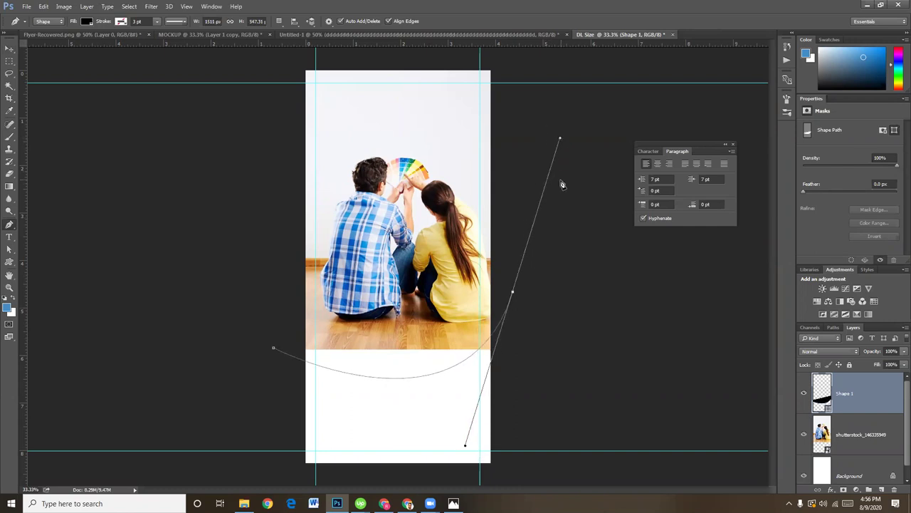
pyautogui.click(10, 48)
pyautogui.moveTo(464, 313); pyautogui.dragTo(462, 291)
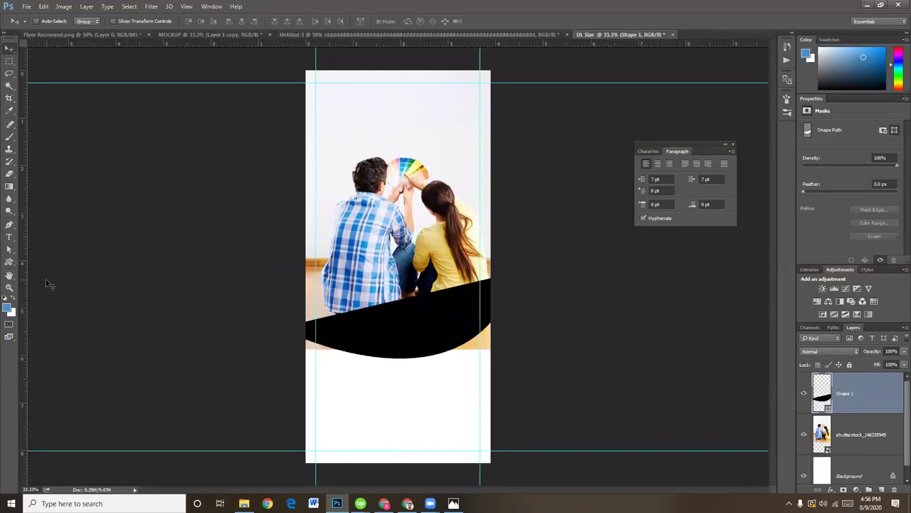
# Step: Extend the shape over the page top, close it, and stack the photo above it
pyautogui.press('p')
pyautogui.click(279, 328)
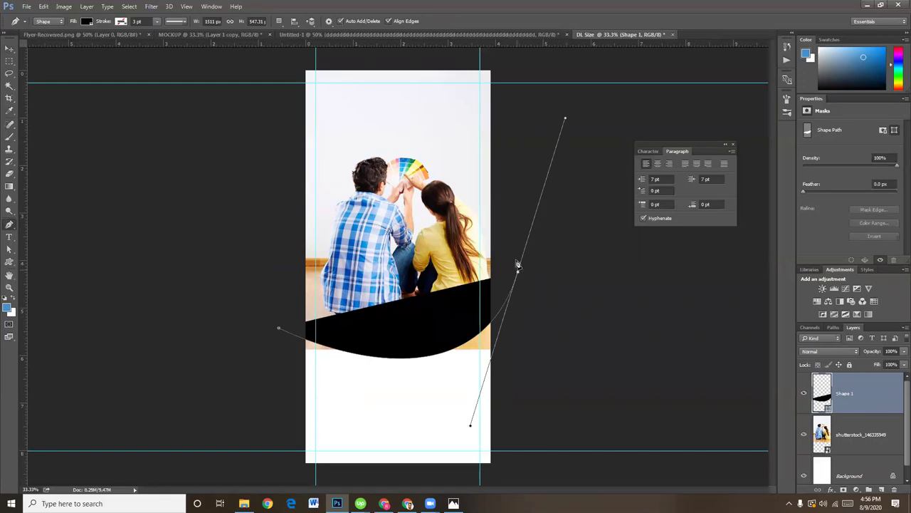
pyautogui.click(512, 165)
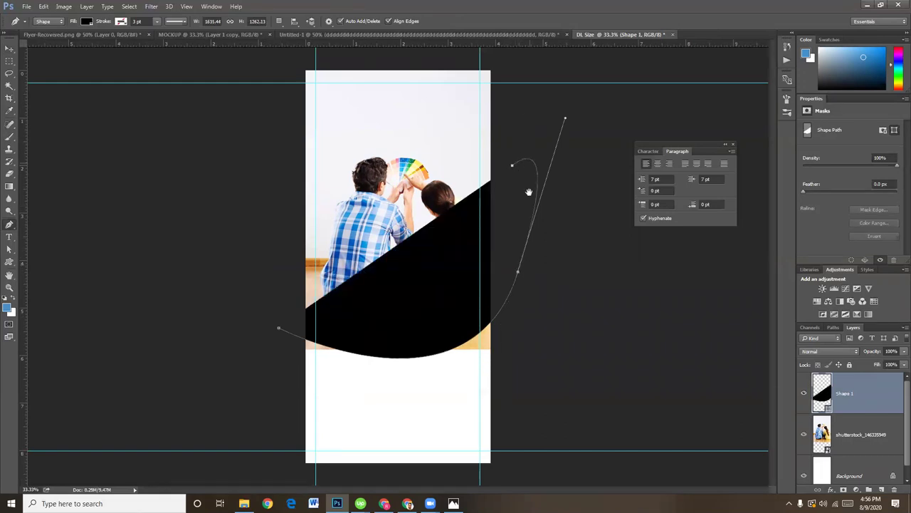
pyautogui.hotkey('ctrl', 'z')
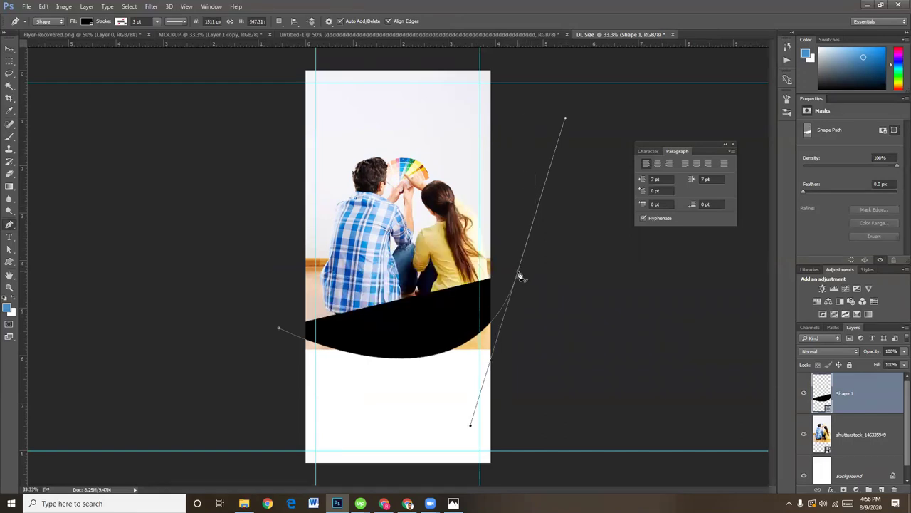
pyautogui.keyDown('alt'); pyautogui.click(517, 271); pyautogui.keyUp('alt')
pyautogui.click(509, 115)
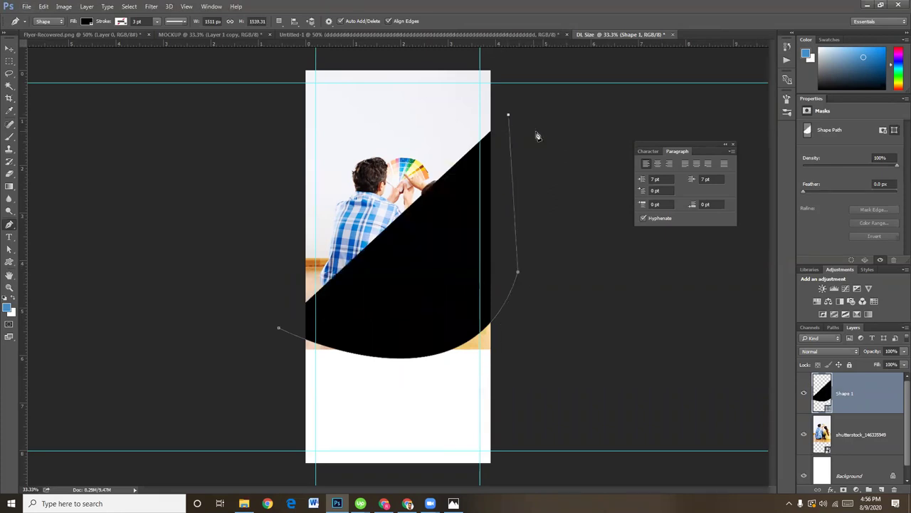
pyautogui.click(506, 64)
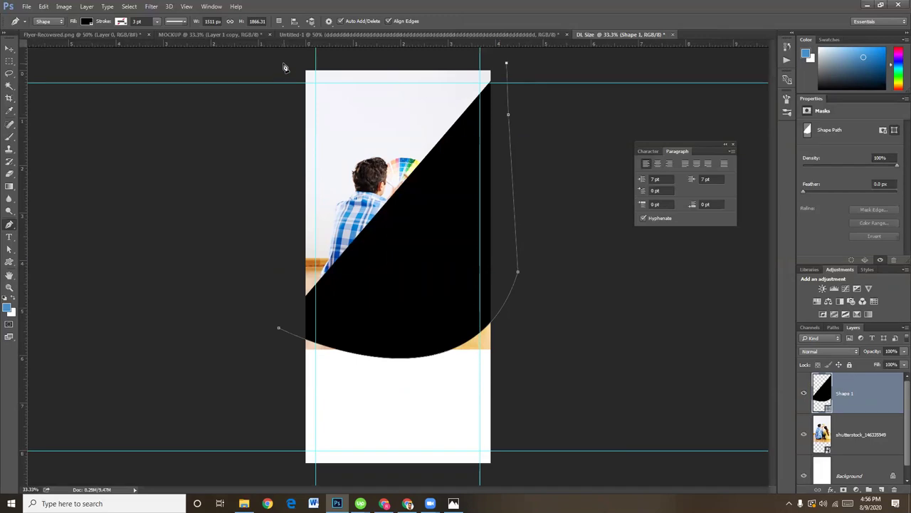
pyautogui.click(284, 64)
pyautogui.click(279, 330)
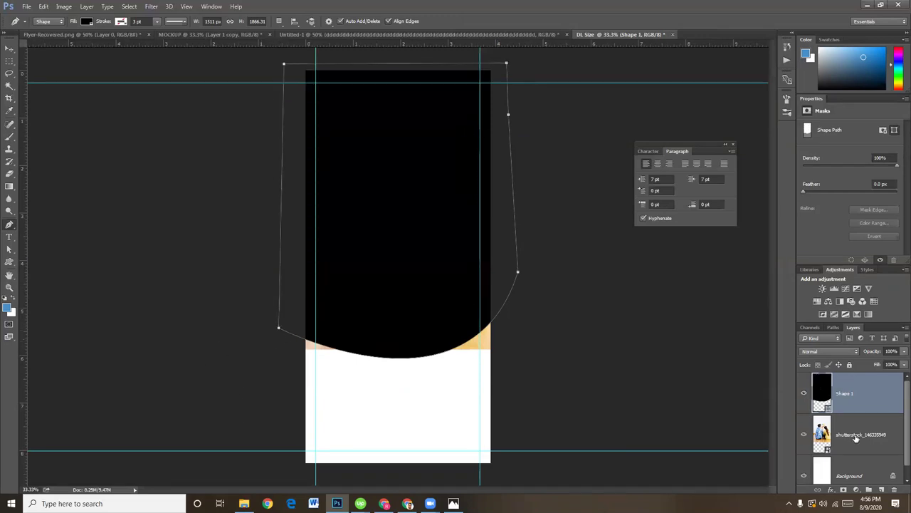
pyautogui.moveTo(856, 437); pyautogui.dragTo(867, 378)
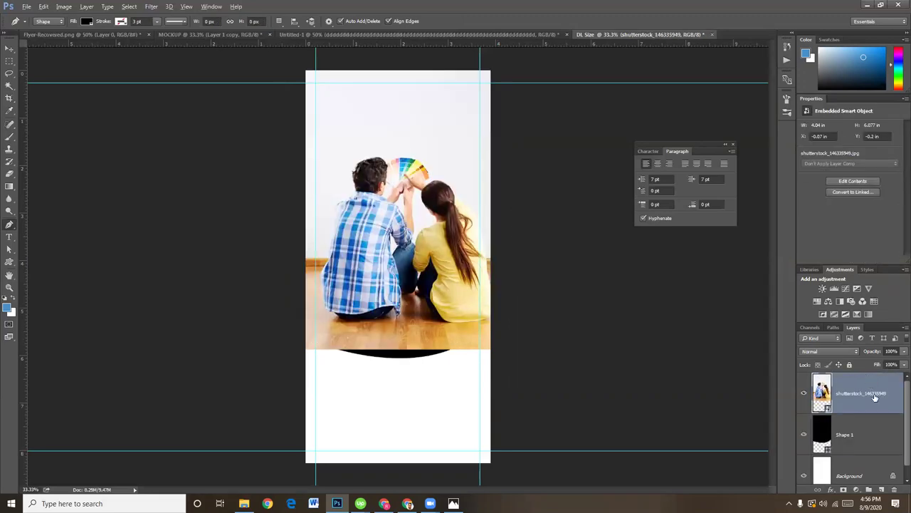
# Step: Clip the couple photo into Shape 1 and move both layers up together
pyautogui.click(878, 419)
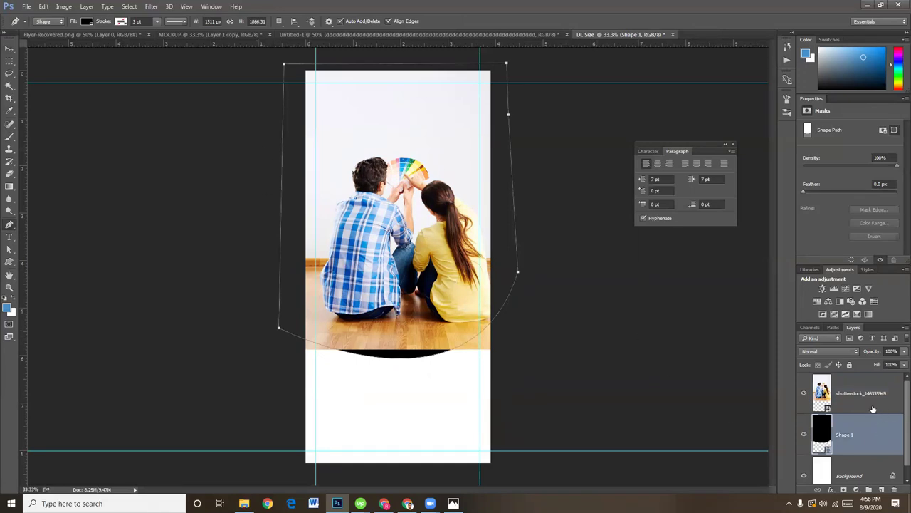
pyautogui.click(866, 405)
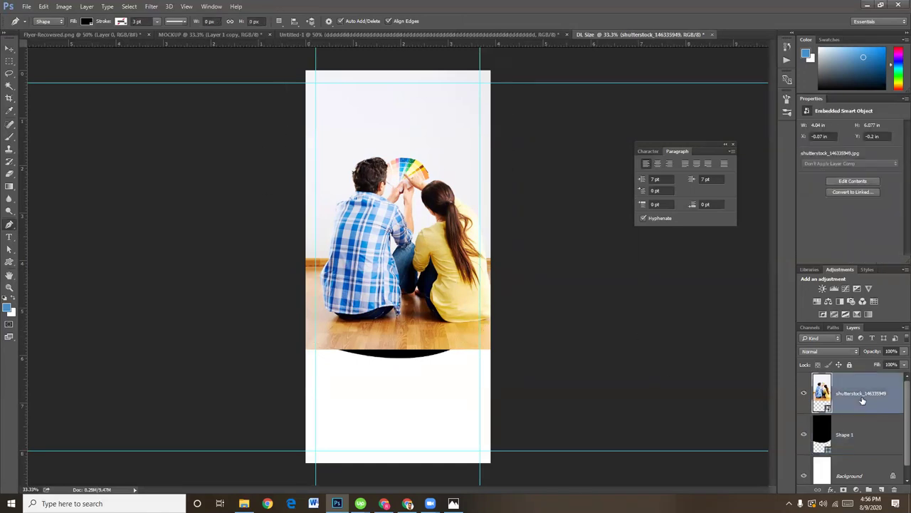
pyautogui.keyDown('alt'); pyautogui.click(868, 411); pyautogui.keyUp('alt')
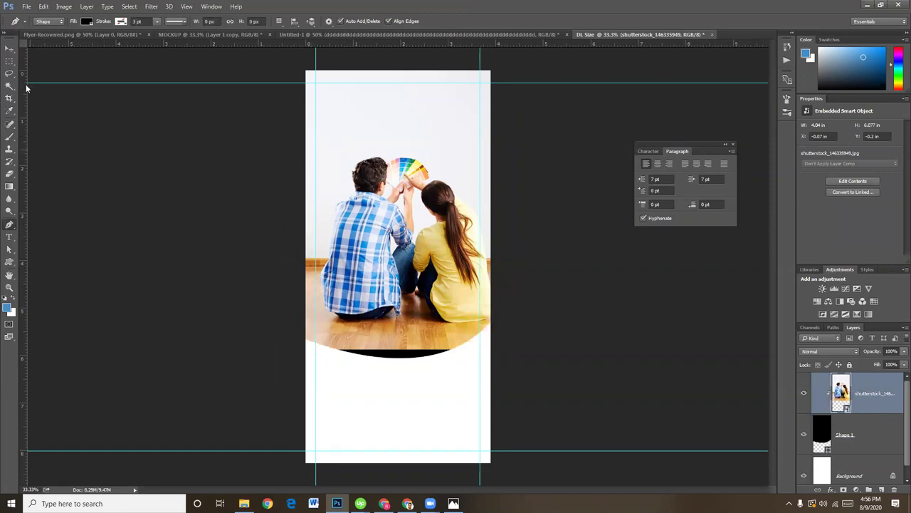
pyautogui.click(10, 48)
pyautogui.click(861, 435)
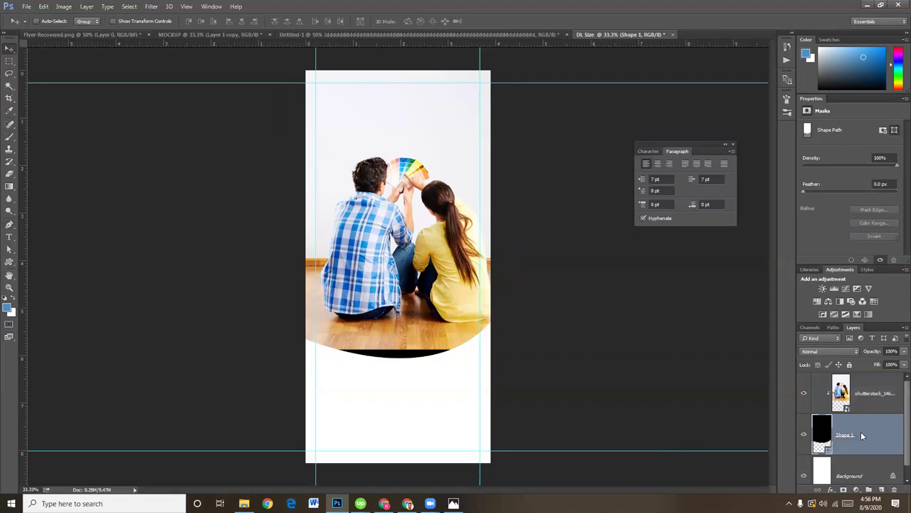
pyautogui.keyDown('shift'); pyautogui.click(872, 392); pyautogui.keyUp('shift')
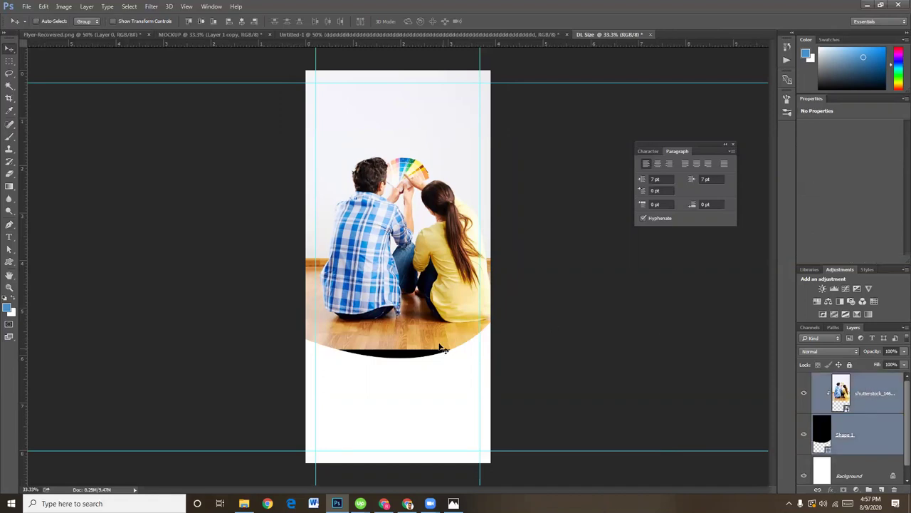
pyautogui.moveTo(438, 341); pyautogui.dragTo(435, 314)
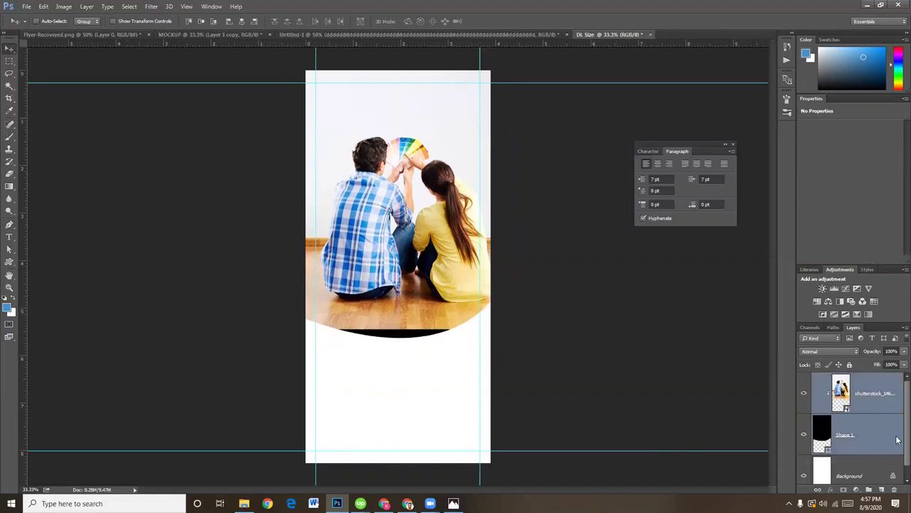
# Step: Enlarge the clipped photo from its bottom-left corner to fill the curve
pyautogui.click(883, 391)
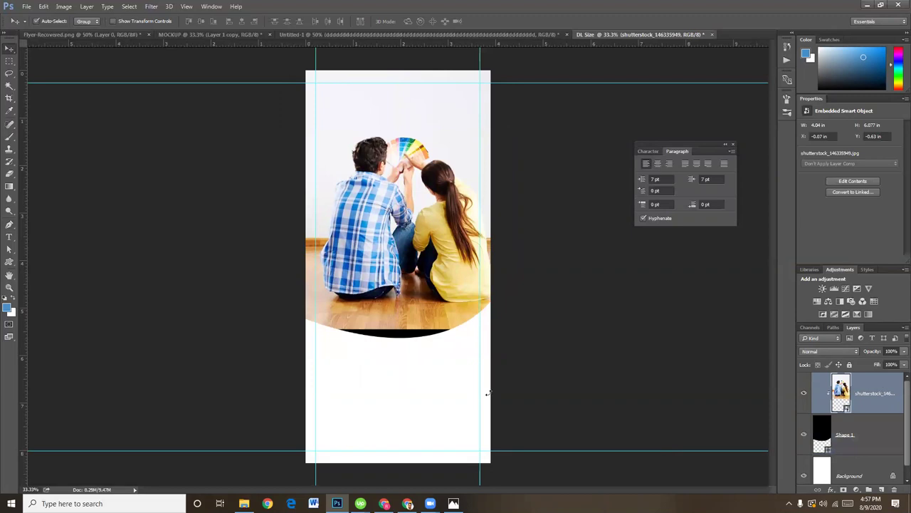
pyautogui.hotkey('ctrl', 't')
pyautogui.moveTo(300, 332); pyautogui.dragTo(289, 349)
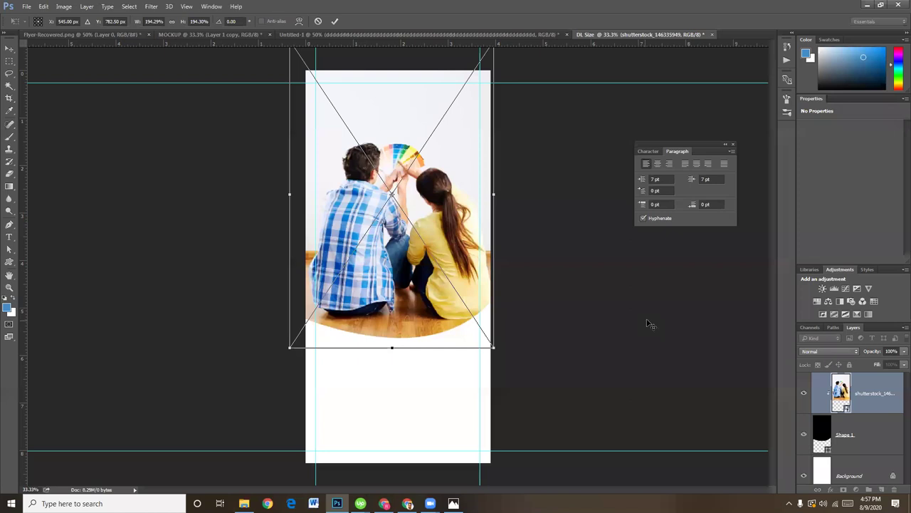
pyautogui.press('Return')
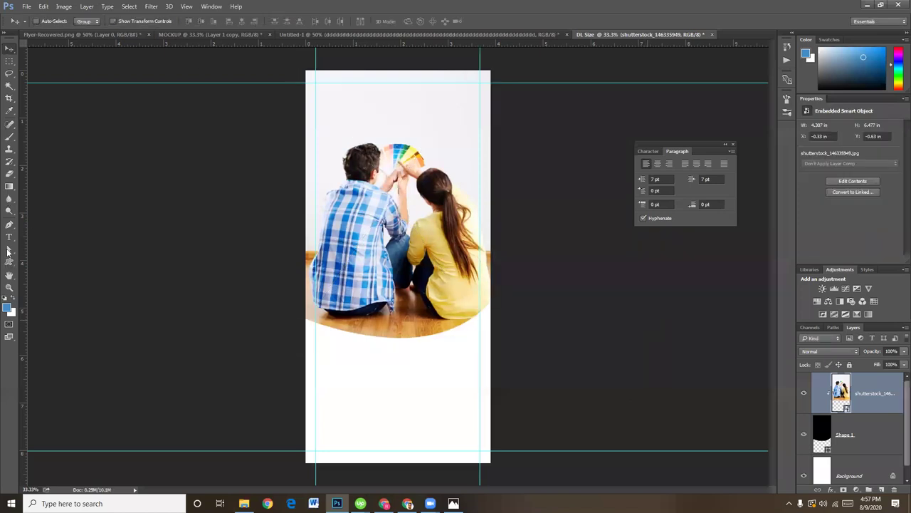
# Step: Drag Shape 1's anchors to deepen the curve and raise its right side
pyautogui.press('a')
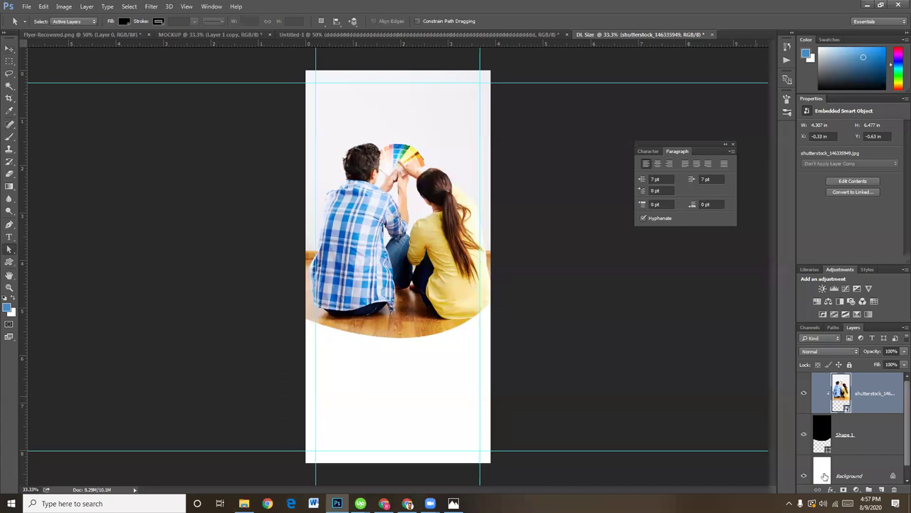
pyautogui.click(866, 436)
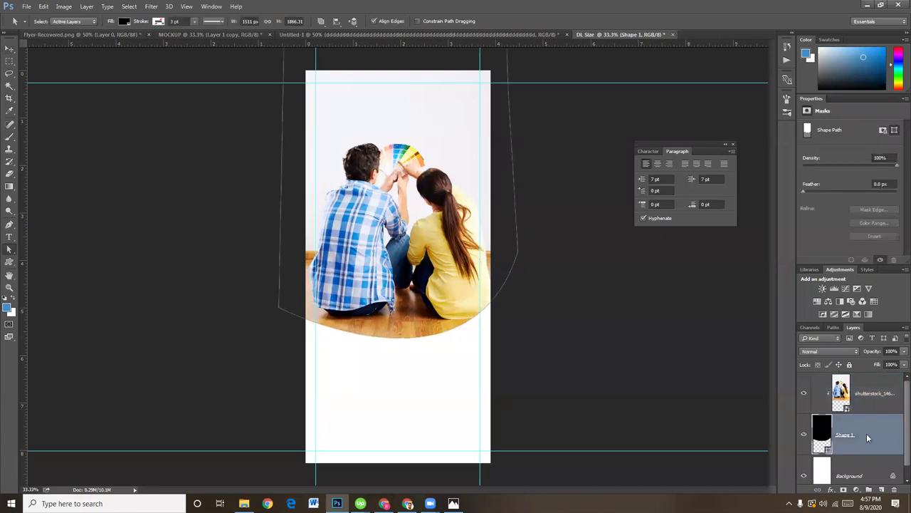
pyautogui.click(279, 306)
pyautogui.moveTo(361, 323); pyautogui.dragTo(363, 333)
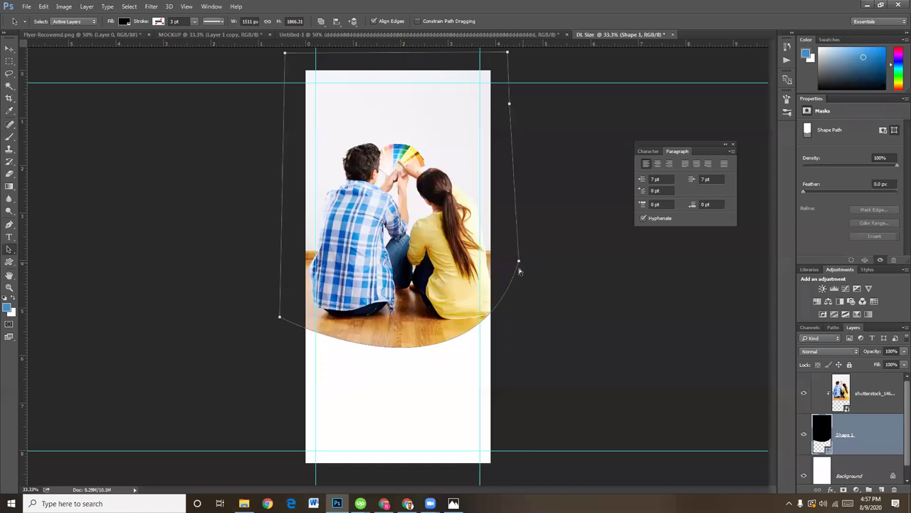
pyautogui.moveTo(519, 261); pyautogui.dragTo(523, 231)
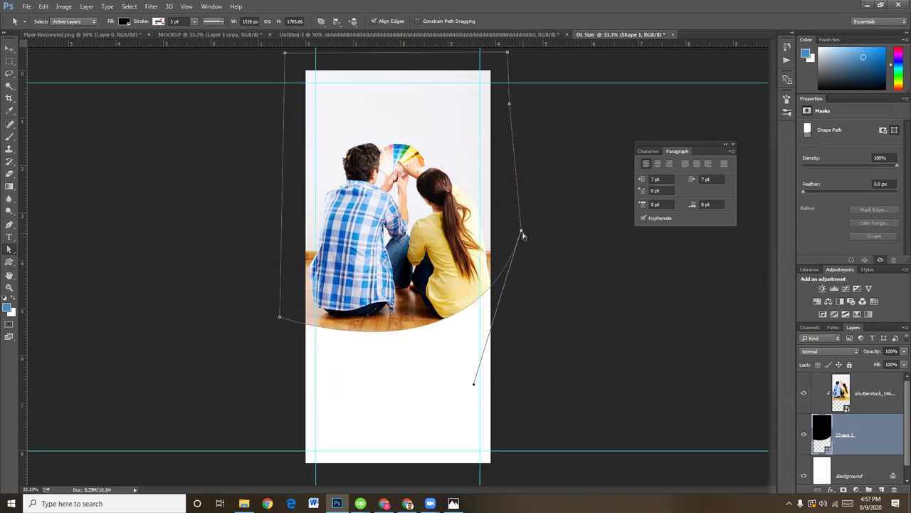
pyautogui.moveTo(279, 319); pyautogui.dragTo(277, 330)
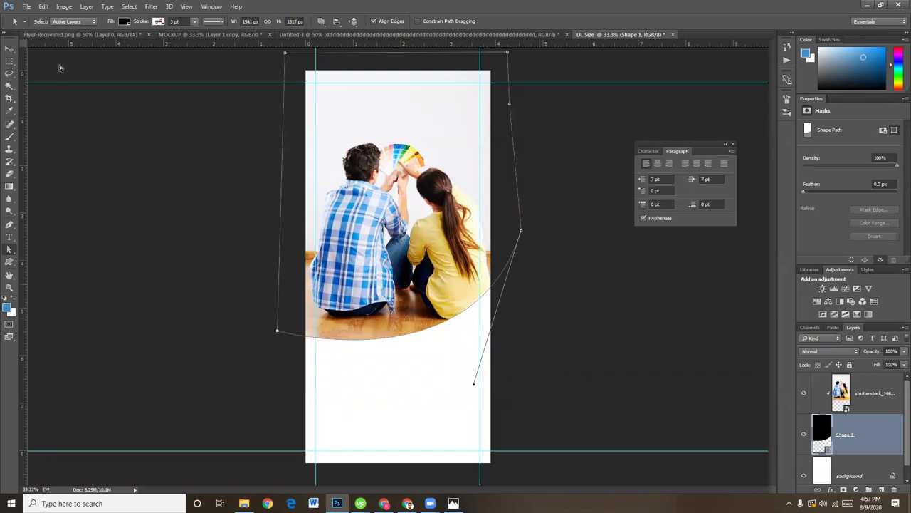
# Step: Nudge the couple photo slightly upward inside the curve
pyautogui.click(9, 50)
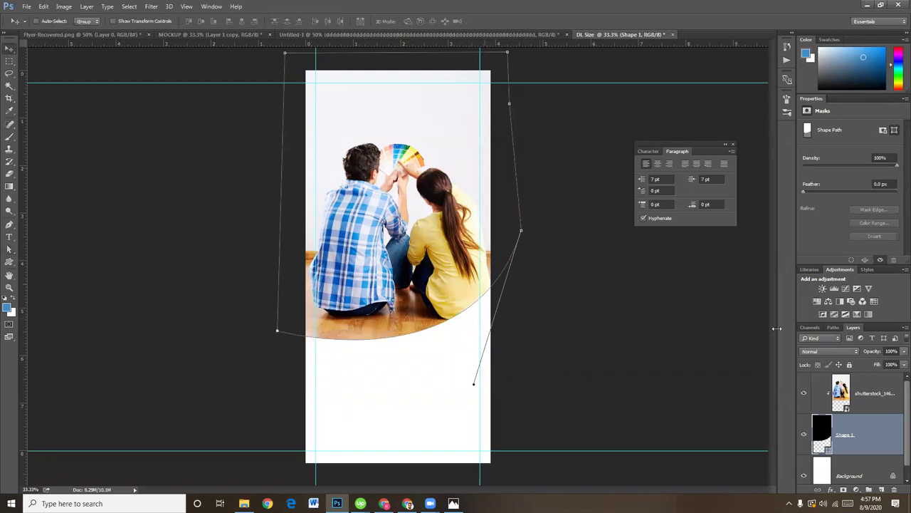
pyautogui.click(851, 404)
pyautogui.moveTo(407, 239)
pyautogui.mouseDown()
pyautogui.moveTo(405, 226)
pyautogui.moveTo(403, 236)
pyautogui.mouseUp()
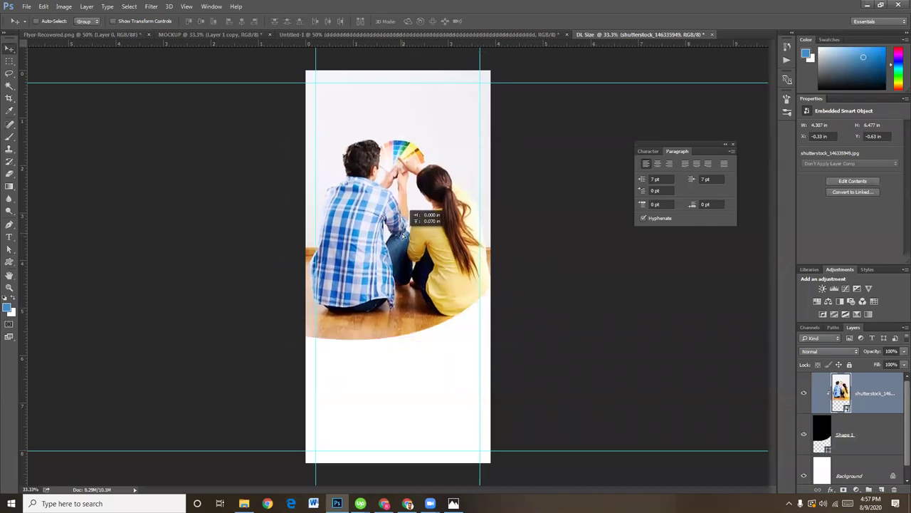
pyautogui.hotkey('ctrl', 't')
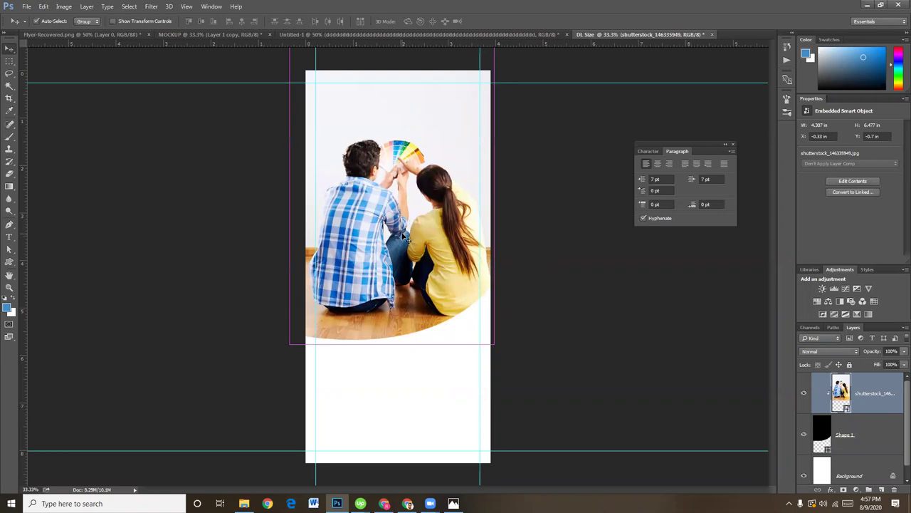
pyautogui.press('Return')
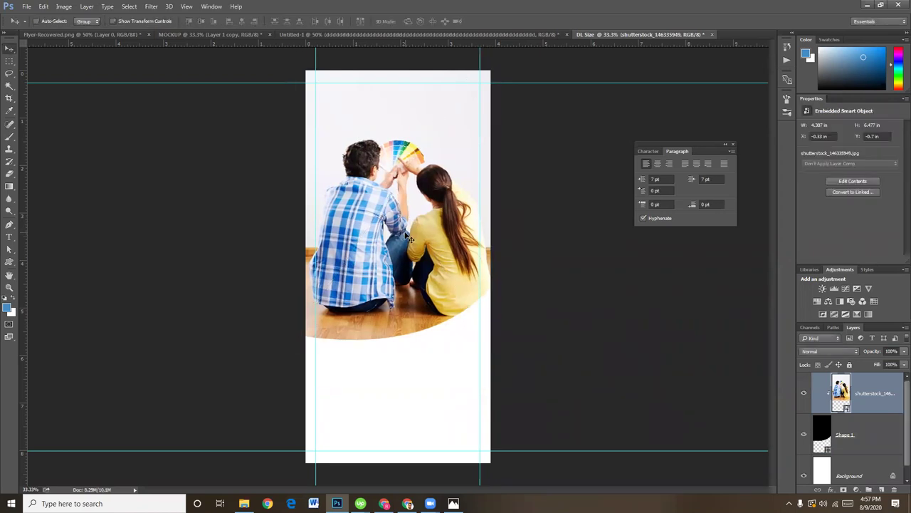
# Step: Draw a curved Pen path along the photo's lower edge as Shape 2
pyautogui.click(9, 224)
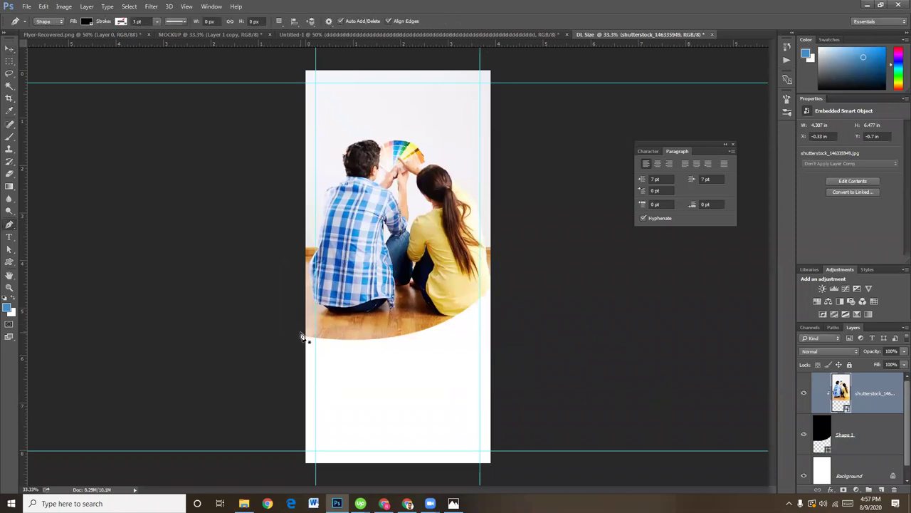
pyautogui.moveTo(532, 221); pyautogui.dragTo(545, 173)
pyautogui.hotkey('ctrl', 'z')
pyautogui.click(297, 334)
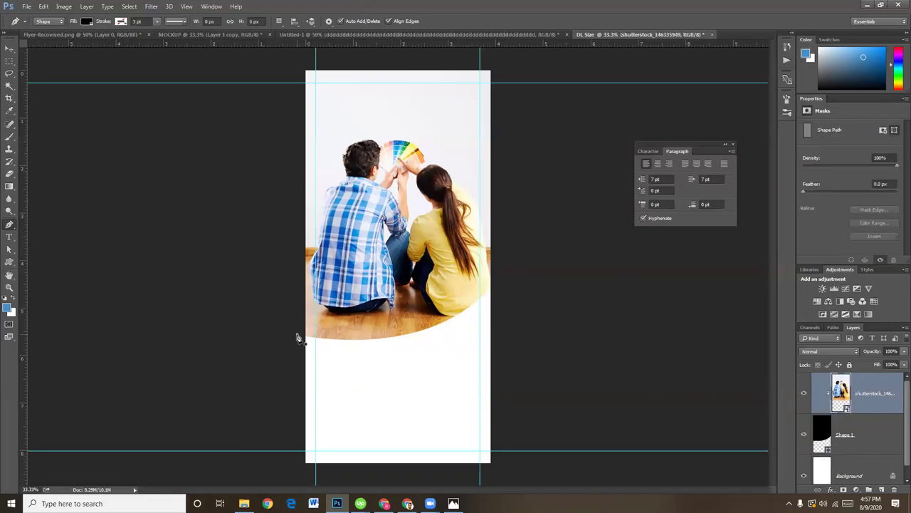
pyautogui.moveTo(505, 207); pyautogui.dragTo(519, 77)
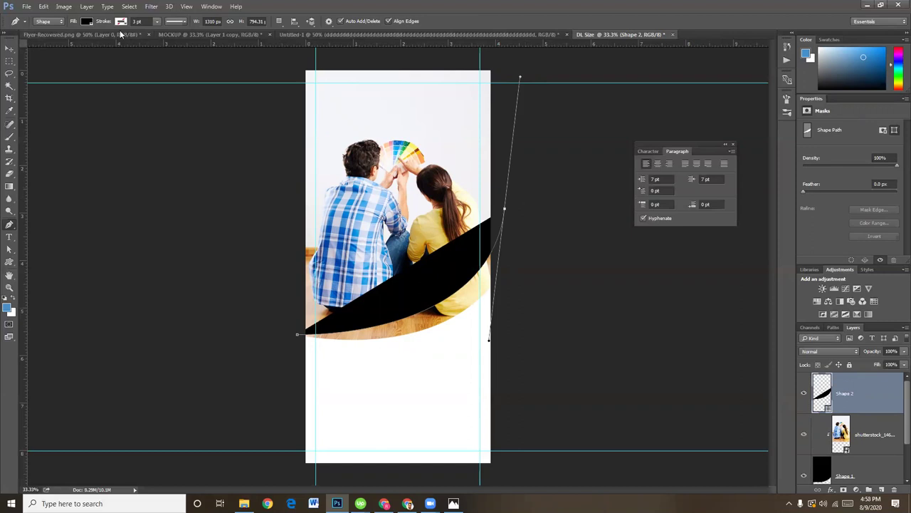
# Step: Remove the fill from the new curve shape
pyautogui.click(85, 22)
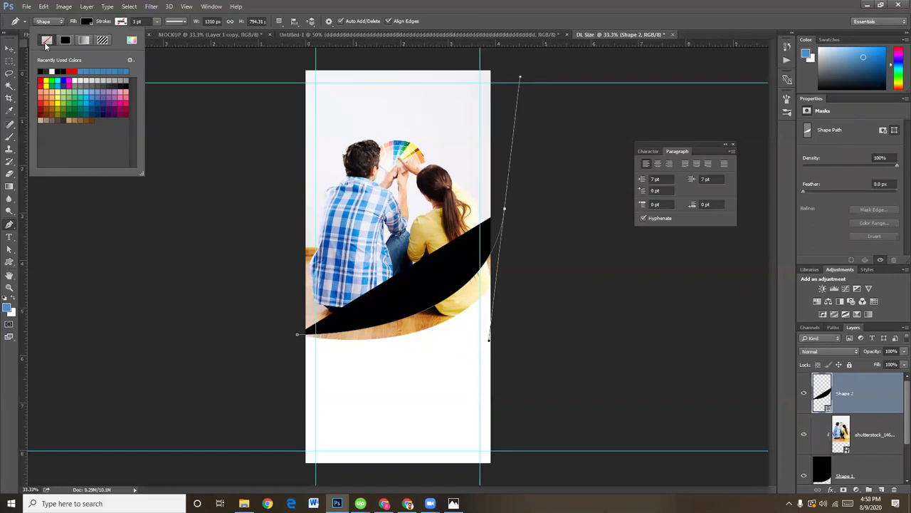
pyautogui.click(47, 40)
pyautogui.click(120, 22)
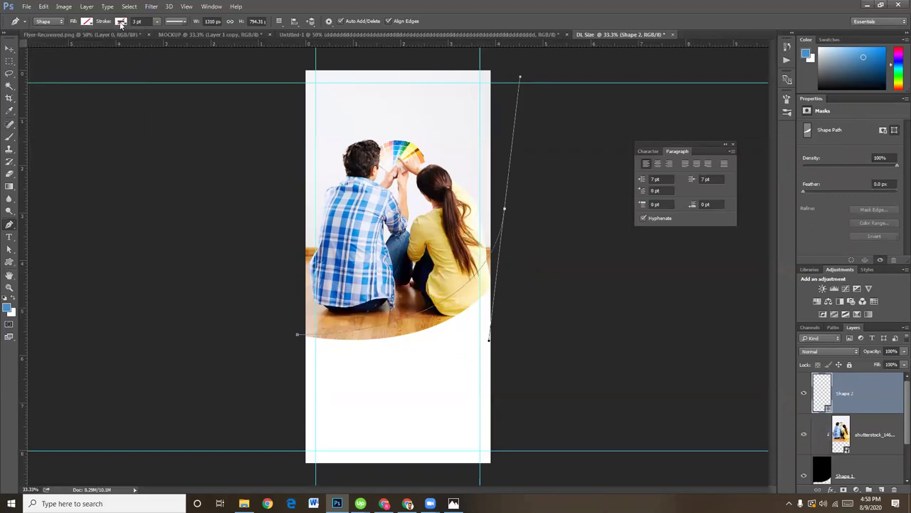
# Step: Set the curve's 3 pt stroke to blue #0457bb sampled from the man's shirt
pyautogui.click(120, 23)
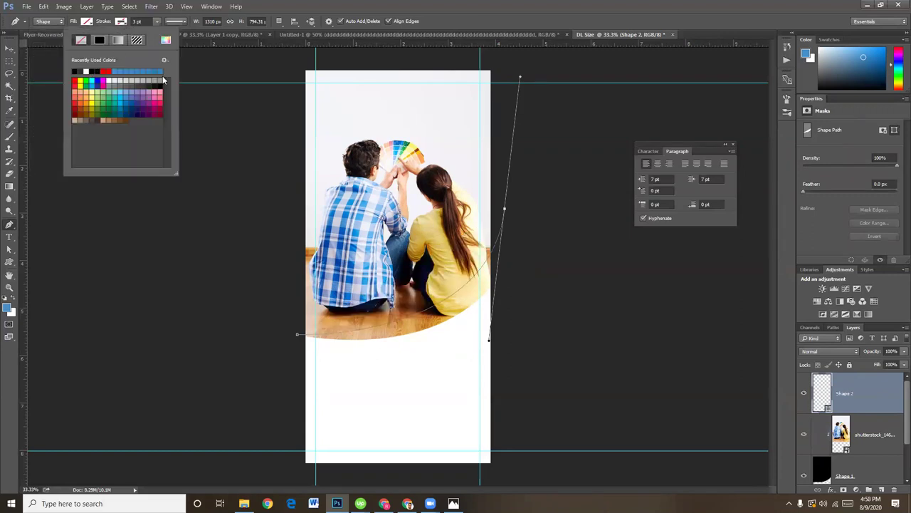
pyautogui.click(81, 83)
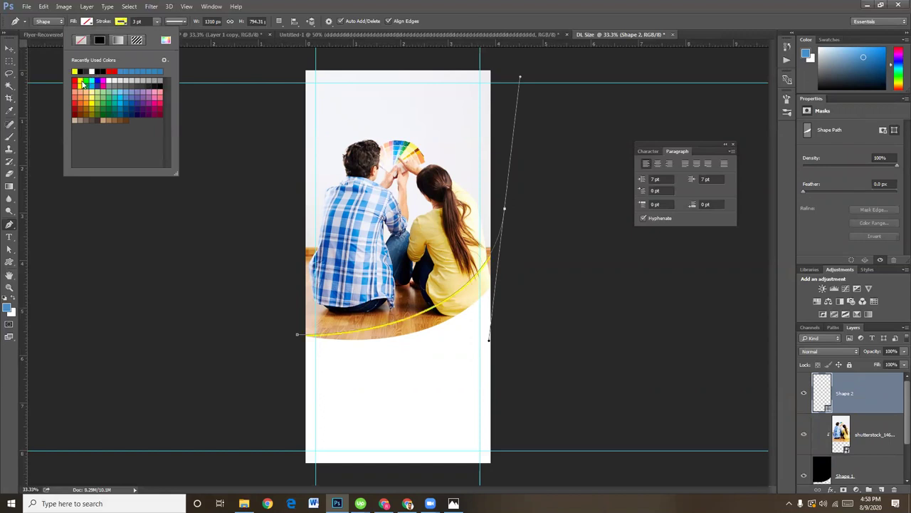
pyautogui.click(165, 41)
pyautogui.click(363, 238)
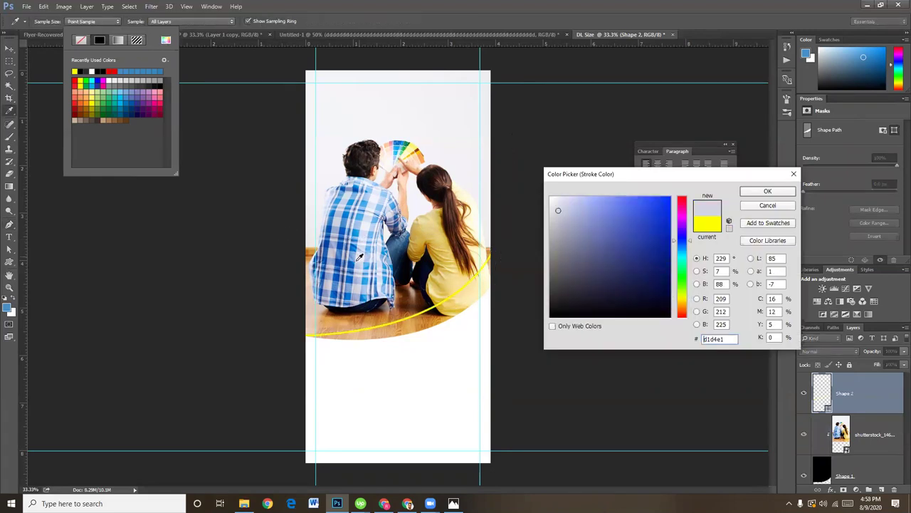
pyautogui.click(357, 245)
pyautogui.click(360, 152)
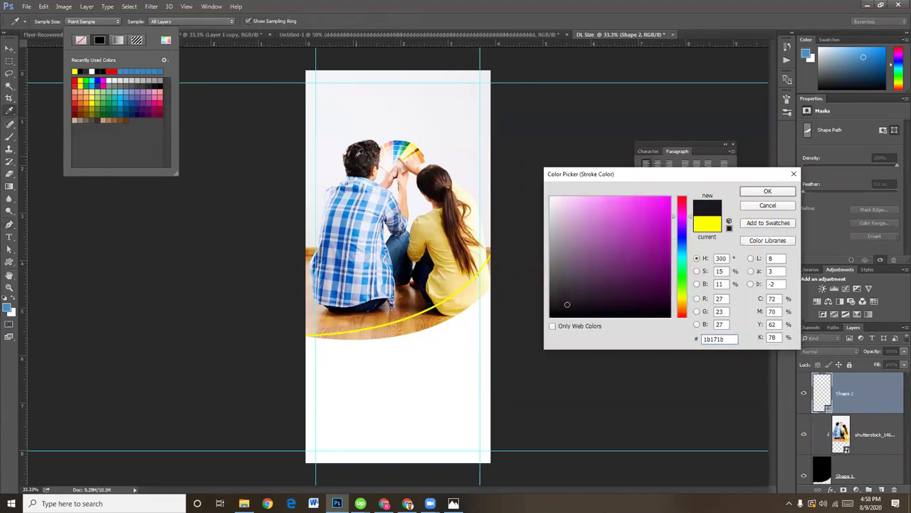
pyautogui.click(352, 260)
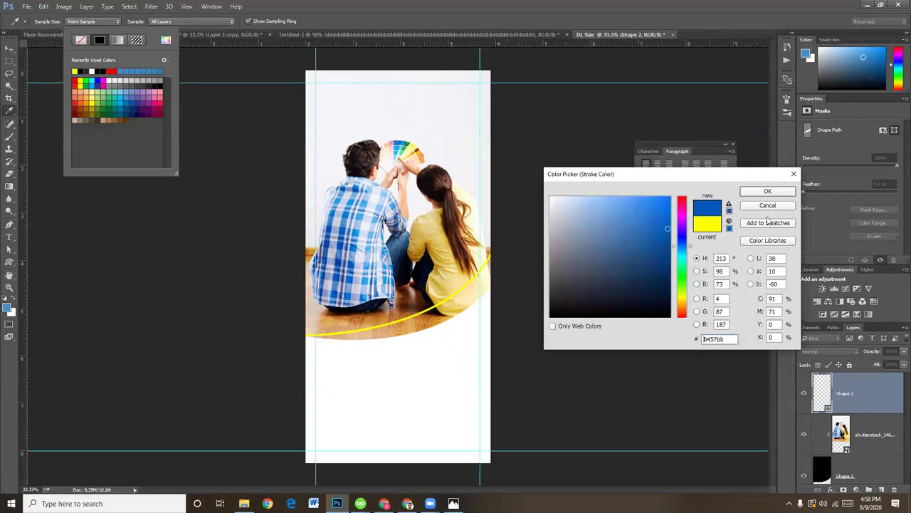
pyautogui.click(766, 193)
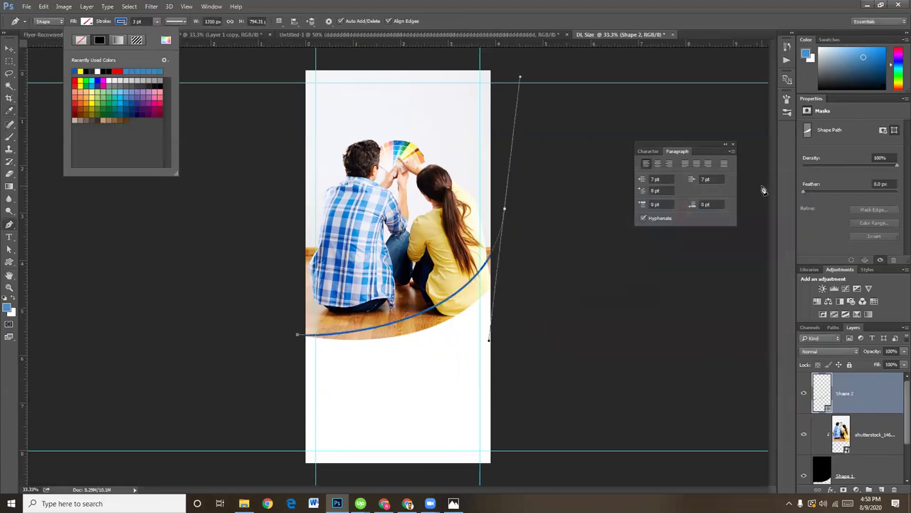
pyautogui.click(9, 48)
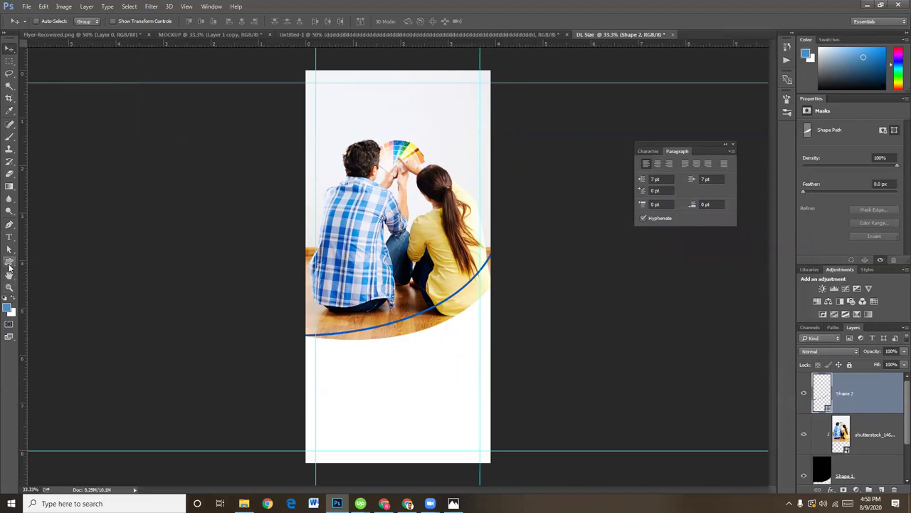
# Step: Draw an ellipse circle overlapping the photo's lower edge and position it
pyautogui.click(10, 262)
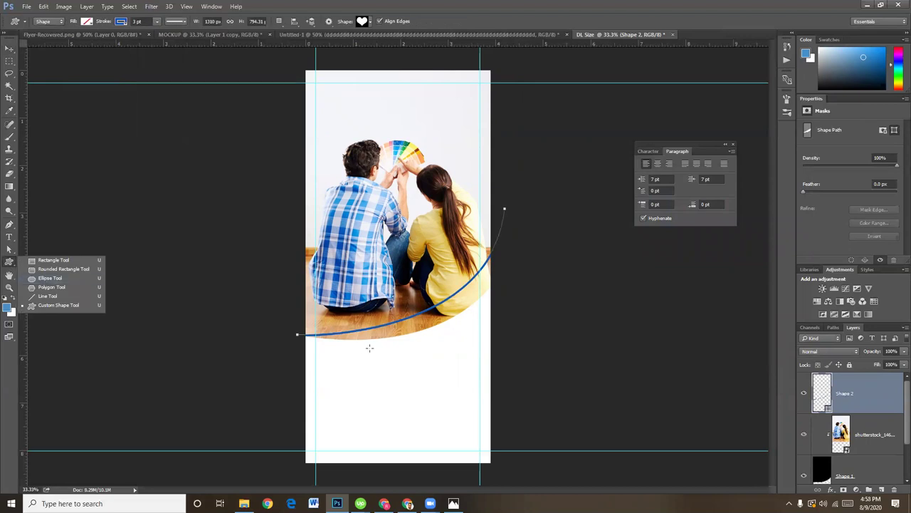
pyautogui.moveTo(378, 314); pyautogui.dragTo(417, 394)
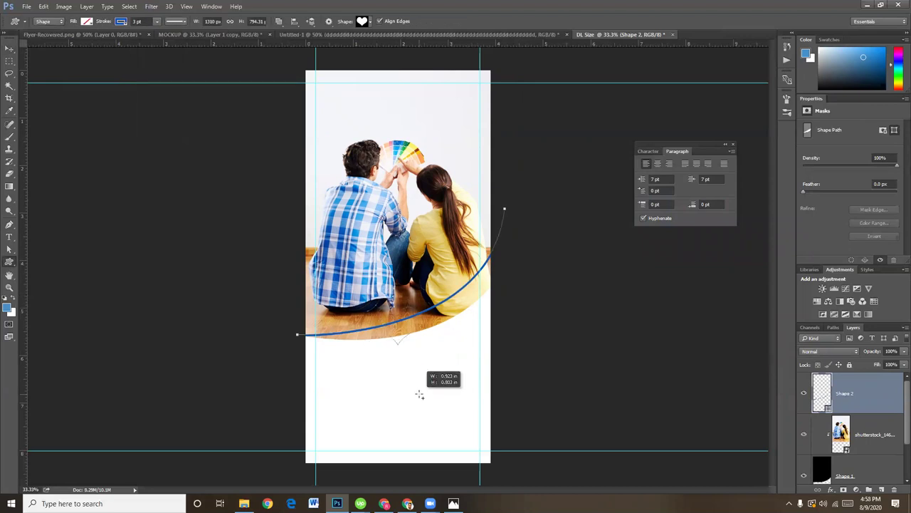
pyautogui.hotkey('ctrl', 'z')
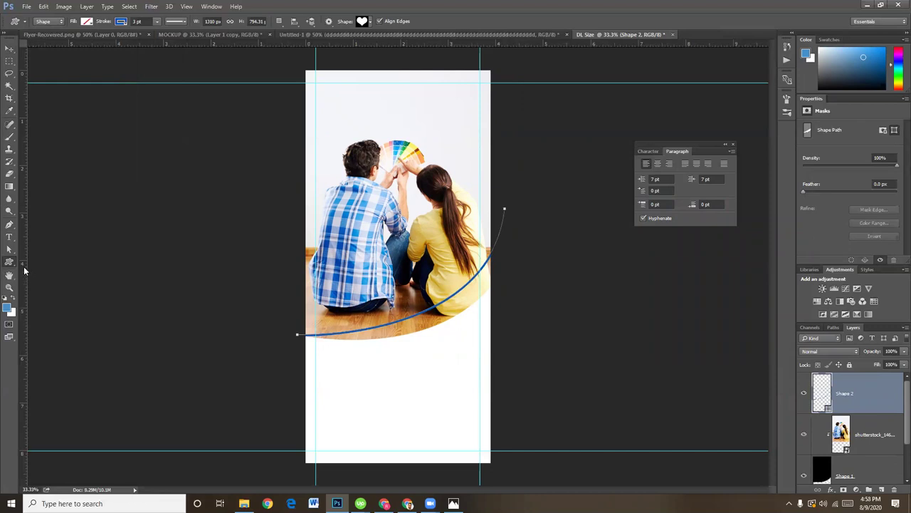
pyautogui.rightClick(8, 262)
pyautogui.click(44, 278)
pyautogui.moveTo(362, 322)
pyautogui.mouseDown()
pyautogui.moveTo(443, 435)
pyautogui.moveTo(401, 390)
pyautogui.mouseUp()
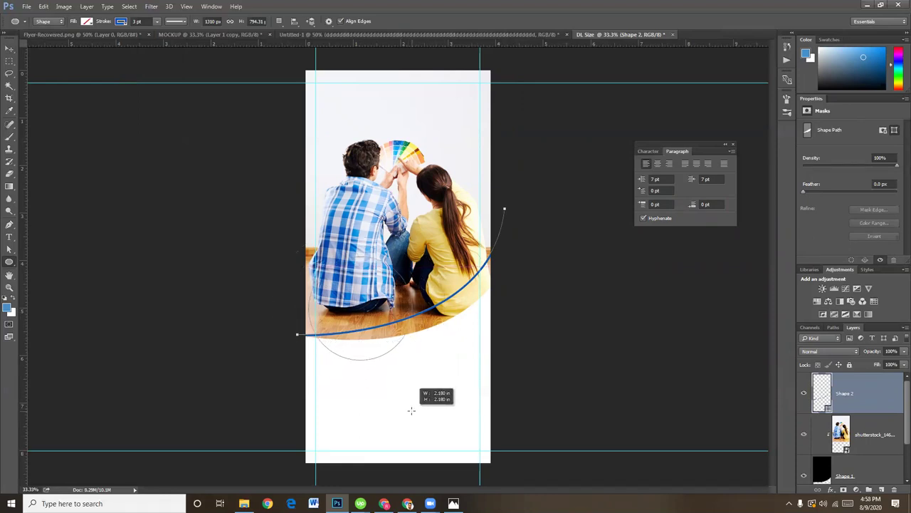
pyautogui.moveTo(401, 390); pyautogui.dragTo(413, 409)
pyautogui.click(9, 49)
pyautogui.moveTo(376, 363); pyautogui.dragTo(411, 380)
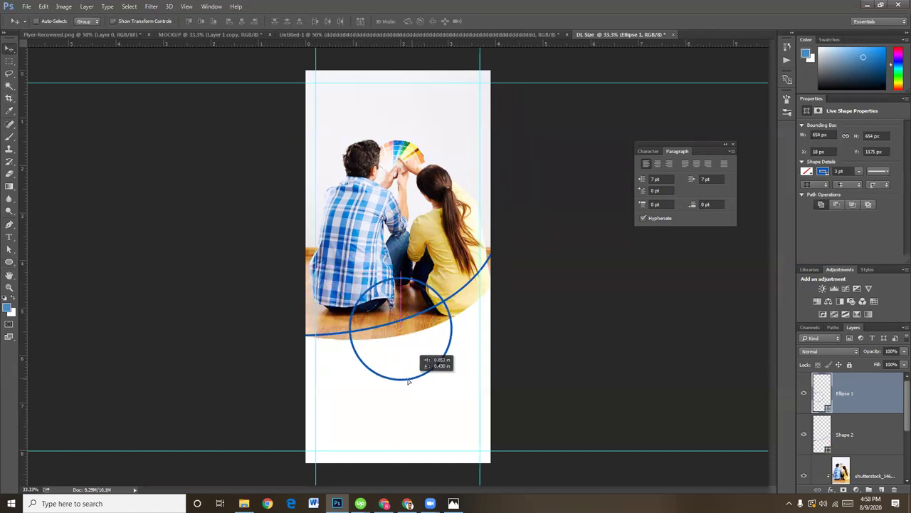
pyautogui.moveTo(409, 381); pyautogui.dragTo(407, 382)
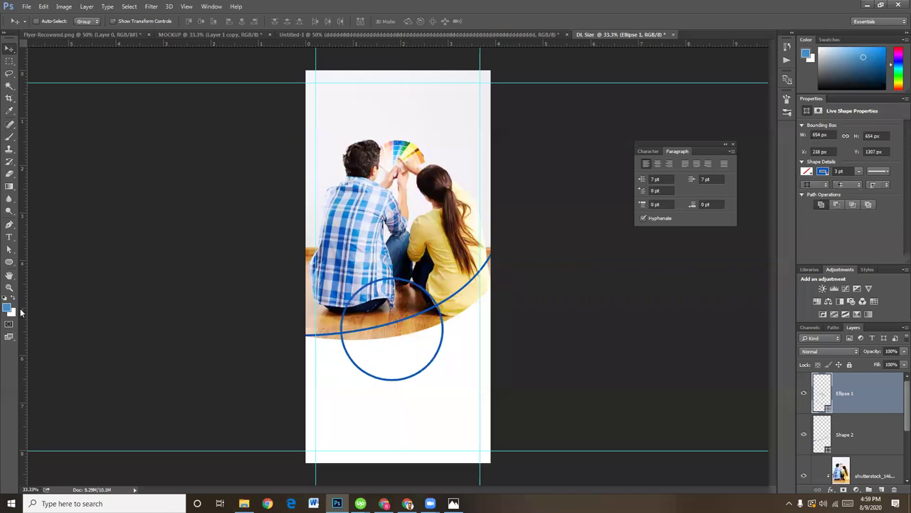
# Step: Give the circle no stroke and a solid fill of the recent blue
pyautogui.click(10, 262)
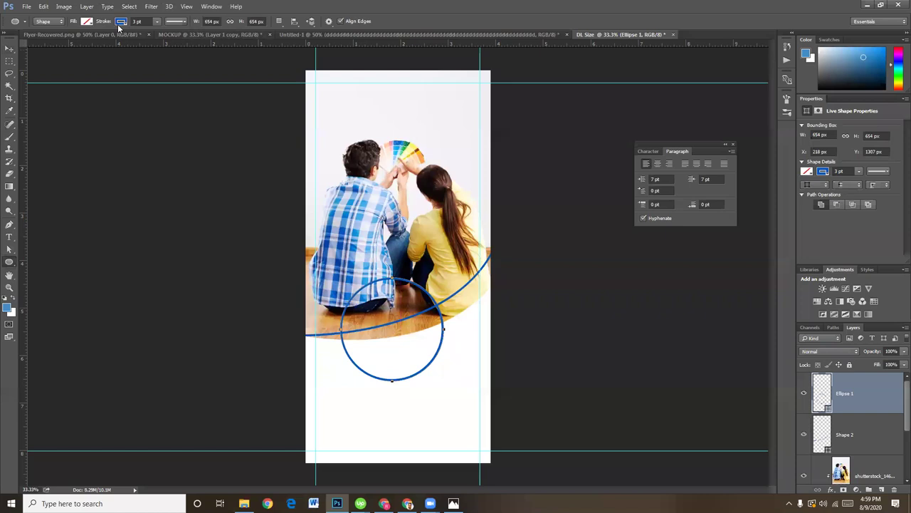
pyautogui.click(119, 23)
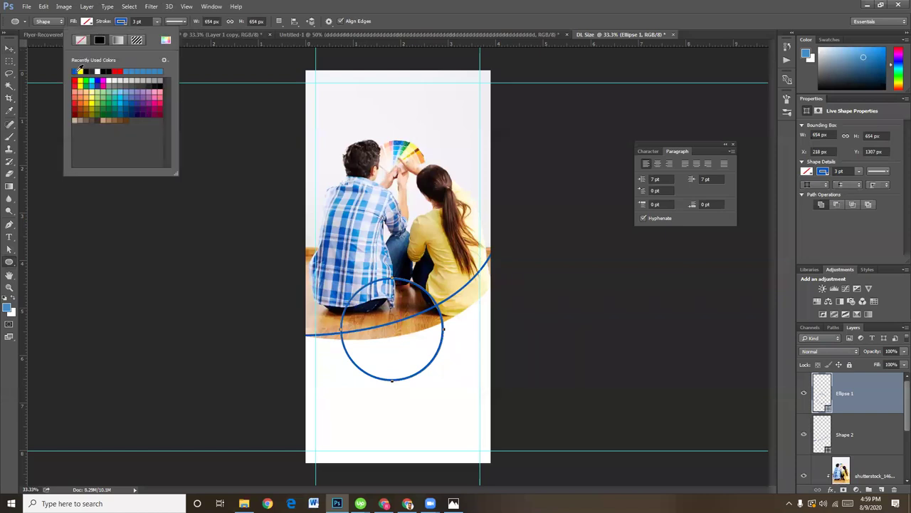
pyautogui.click(82, 40)
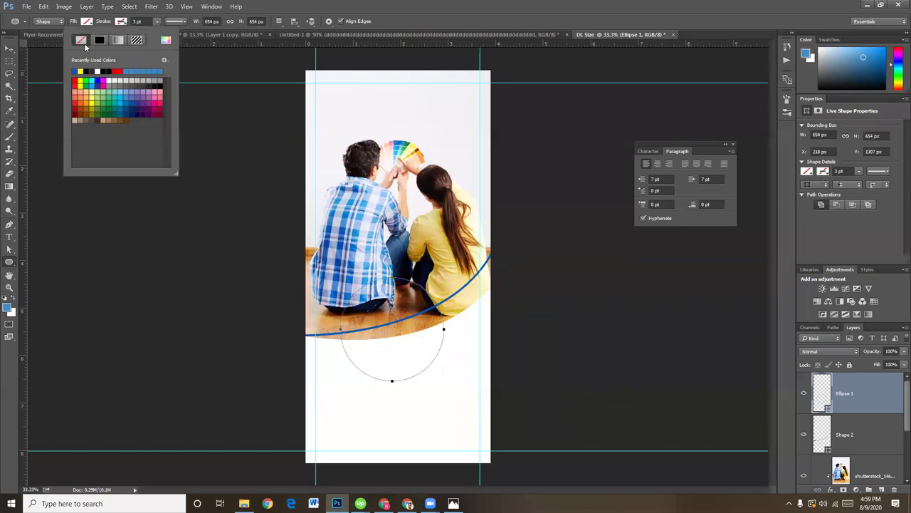
pyautogui.click(91, 23)
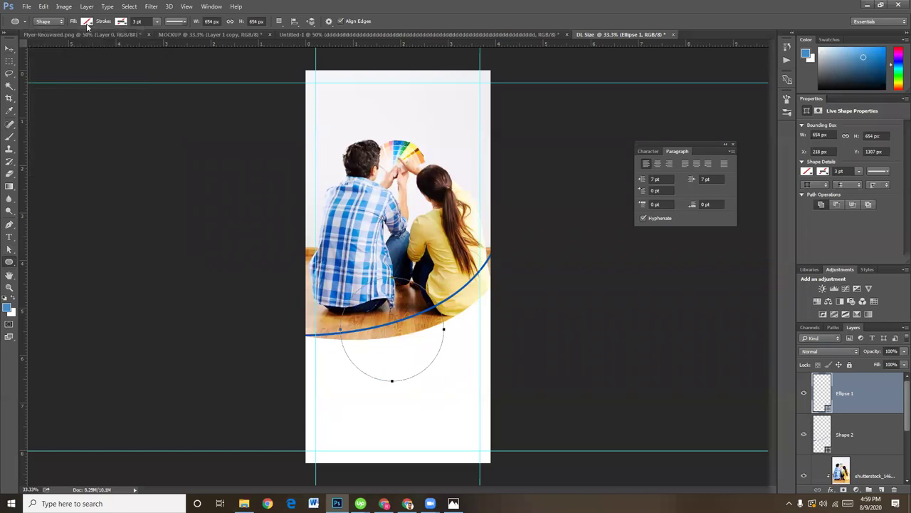
pyautogui.click(91, 23)
pyautogui.click(41, 70)
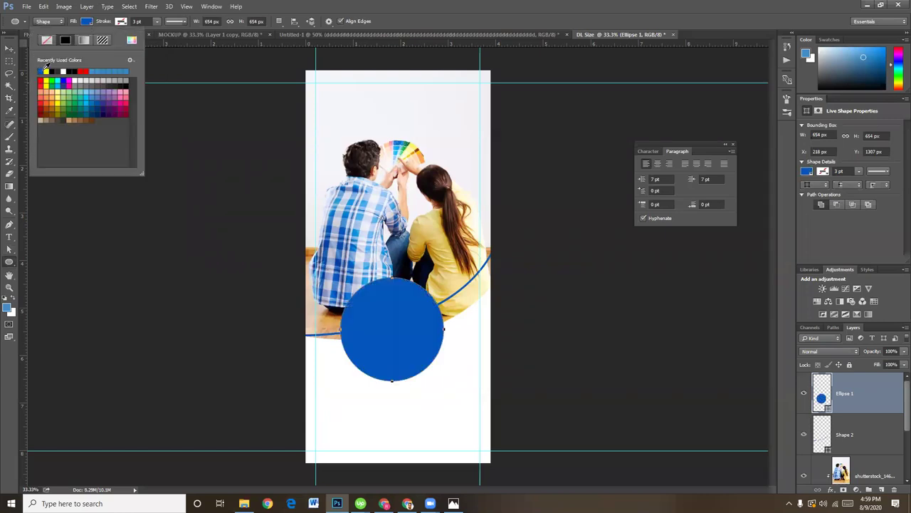
# Step: Centre the 654 px blue circle horizontally and lower it onto the photo's curved edge
pyautogui.click(12, 52)
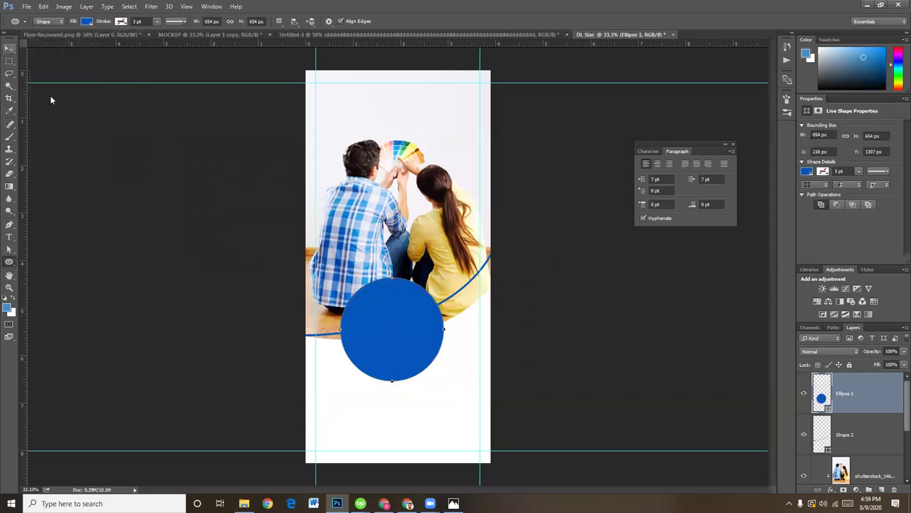
pyautogui.press('v')
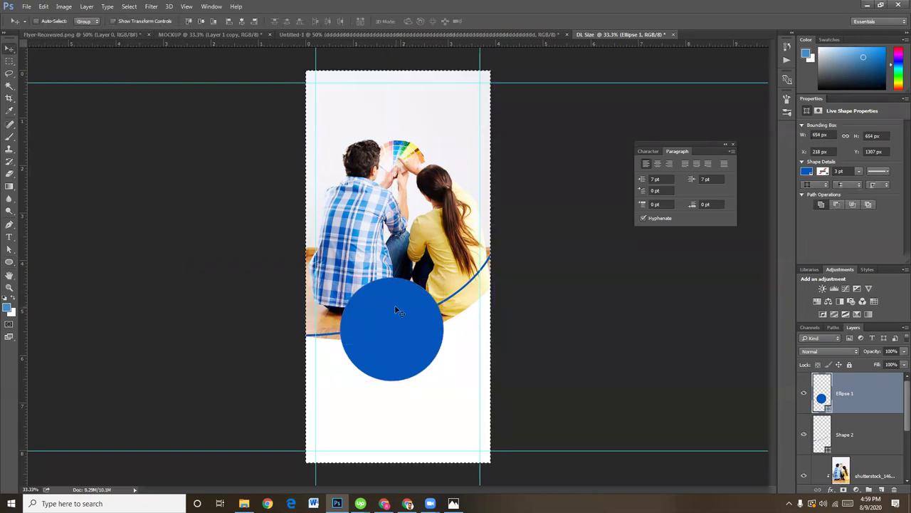
pyautogui.click(240, 22)
pyautogui.click(202, 22)
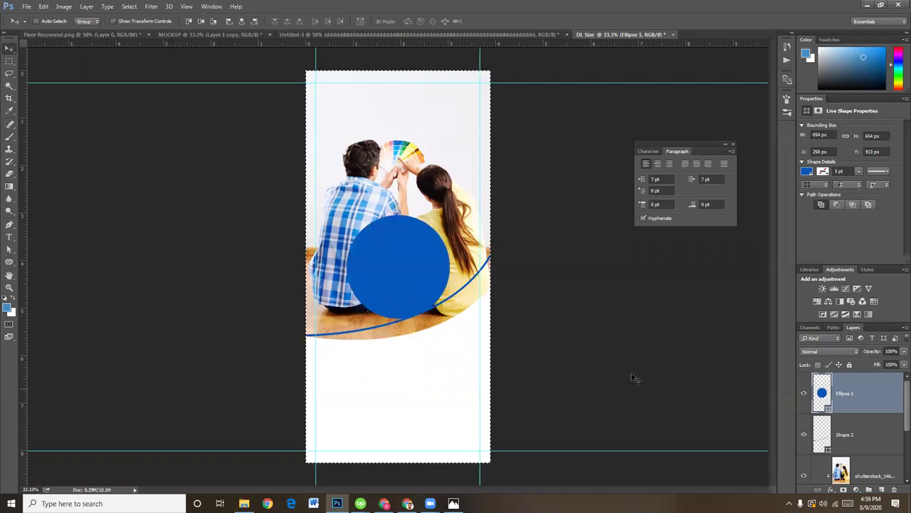
pyautogui.rightClick(415, 281)
pyautogui.click(431, 282)
pyautogui.moveTo(402, 311); pyautogui.dragTo(387, 361)
pyautogui.hotkey('ctrl', '+')
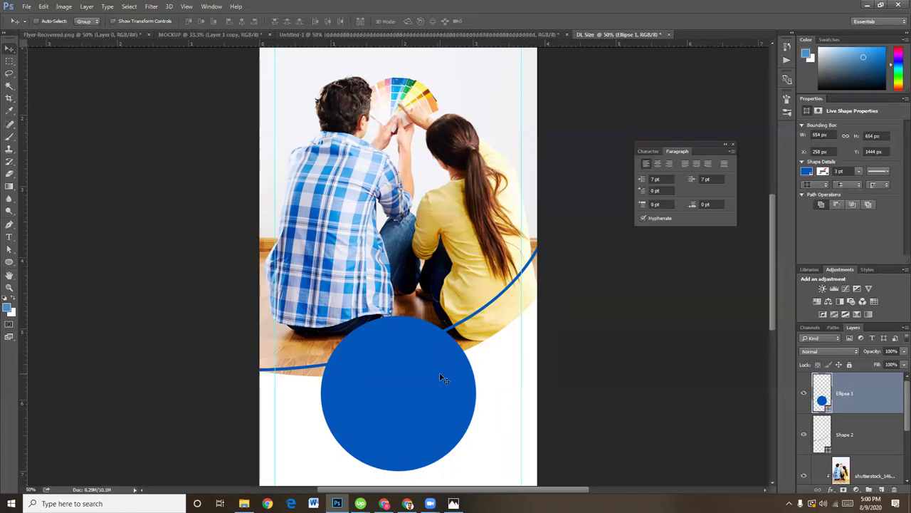
# Step: Type the heading 'DL Flyer Design' below the circle, splitting it onto two lines
pyautogui.click(10, 237)
pyautogui.scroll(-3, 457, 366)
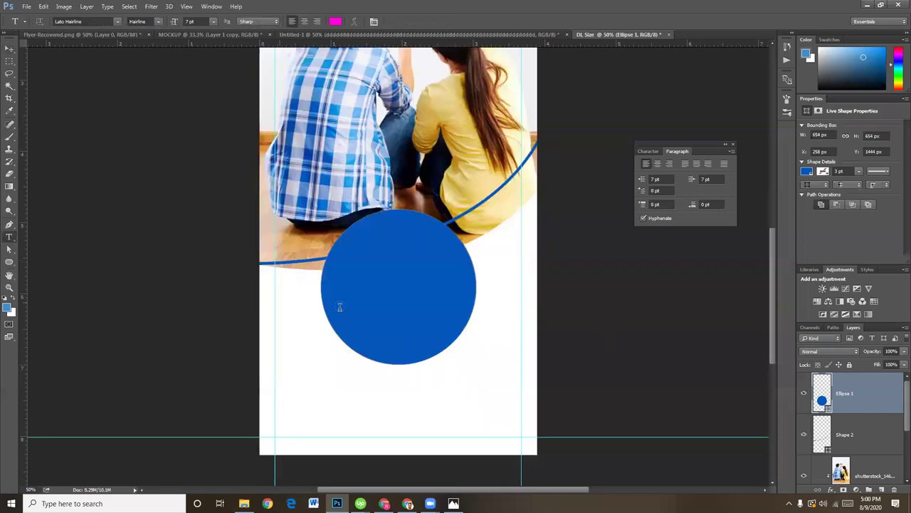
pyautogui.click(308, 360)
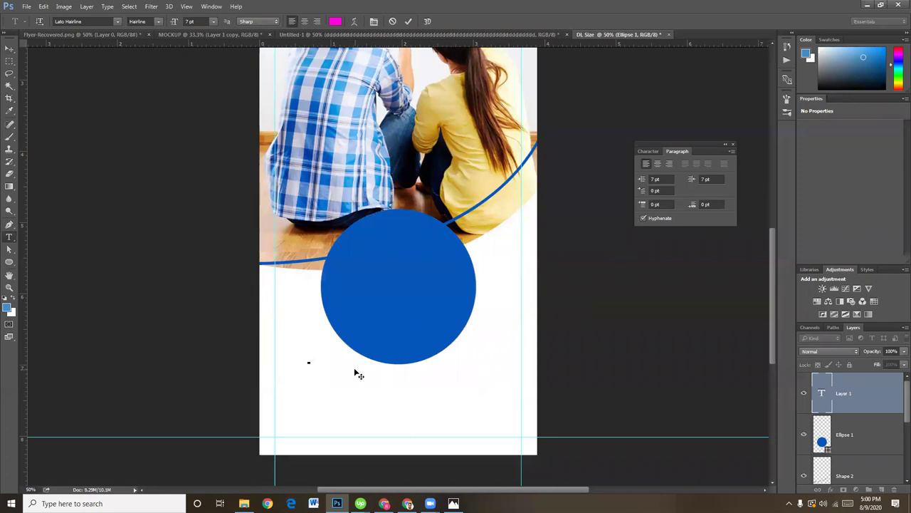
pyautogui.write('D.')
pyautogui.write(' E')
pyautogui.write('red')
pyautogui.write(' Design p')
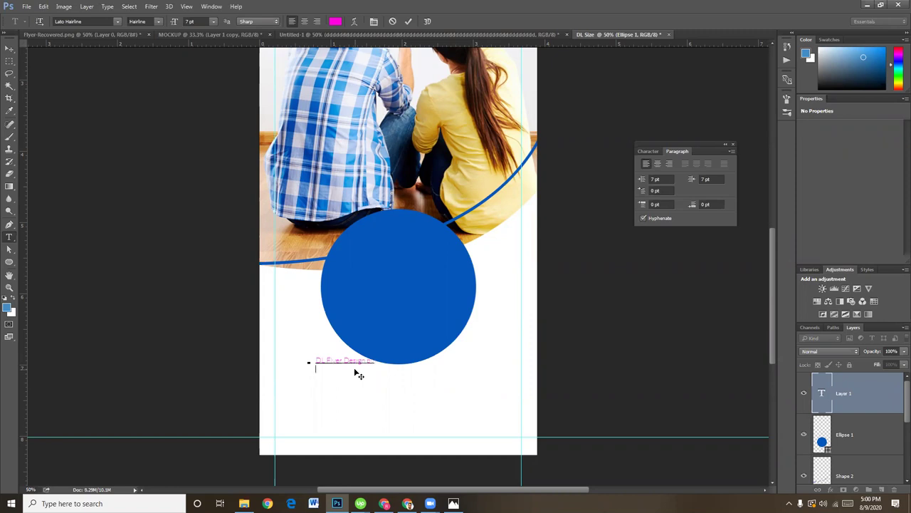
pyautogui.press('BackSpace')
pyautogui.press('BackSpace')
pyautogui.press('BackSpace')
pyautogui.moveTo(368, 361); pyautogui.dragTo(377, 363)
pyautogui.click(344, 360)
pyautogui.press('Return')
# Step: Commit the heading, drag it up onto the blue circle and begin enlarging it
pyautogui.hotkey('ctrl', 'a')
pyautogui.click(10, 47)
pyautogui.moveTo(324, 353)
pyautogui.mouseDown()
pyautogui.moveTo(381, 313)
pyautogui.moveTo(372, 274)
pyautogui.moveTo(458, 348)
pyautogui.mouseUp()
pyautogui.hotkey('ctrl', 't')
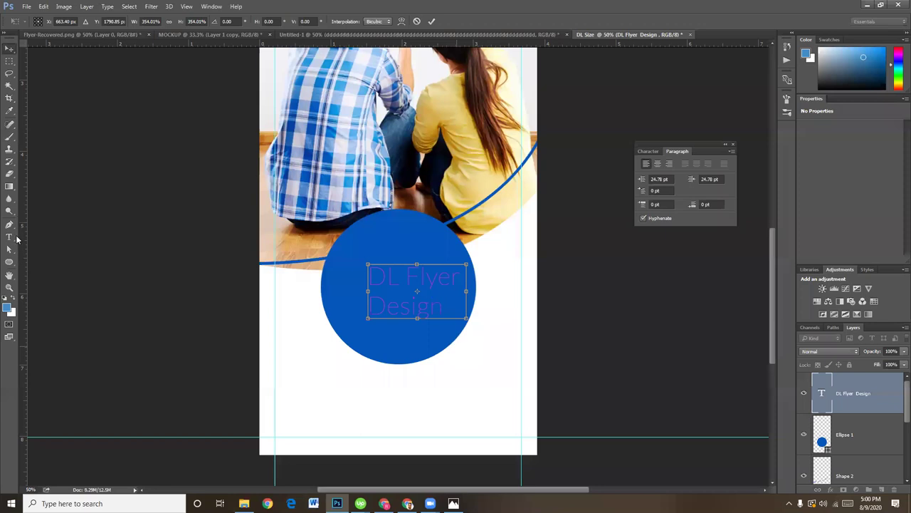
# Step: Apply the enlarged heading size and colour the text white (#ffffff)
pyautogui.press('Return')
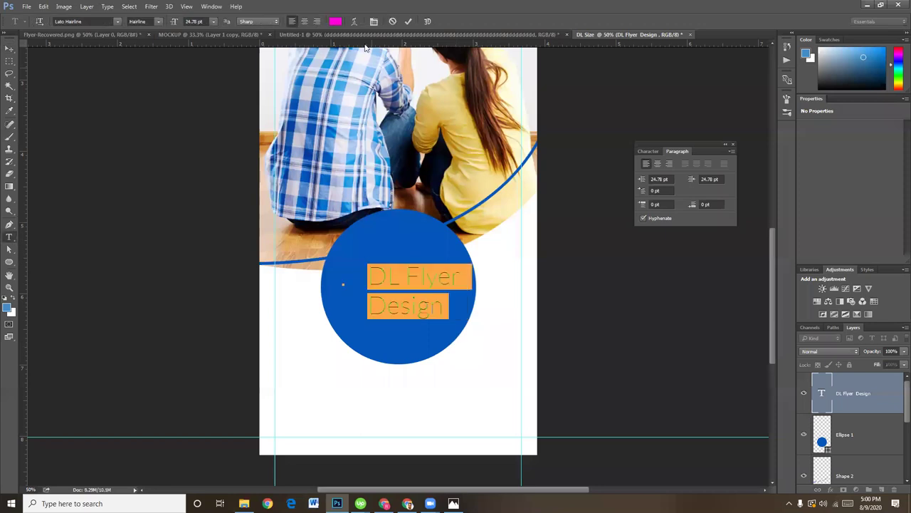
pyautogui.click(335, 21)
pyautogui.write('ffffff')
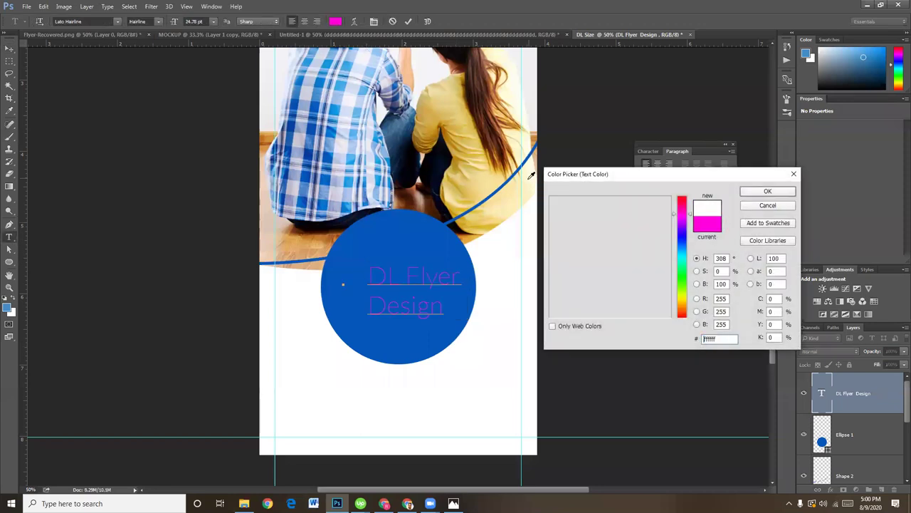
pyautogui.click(766, 192)
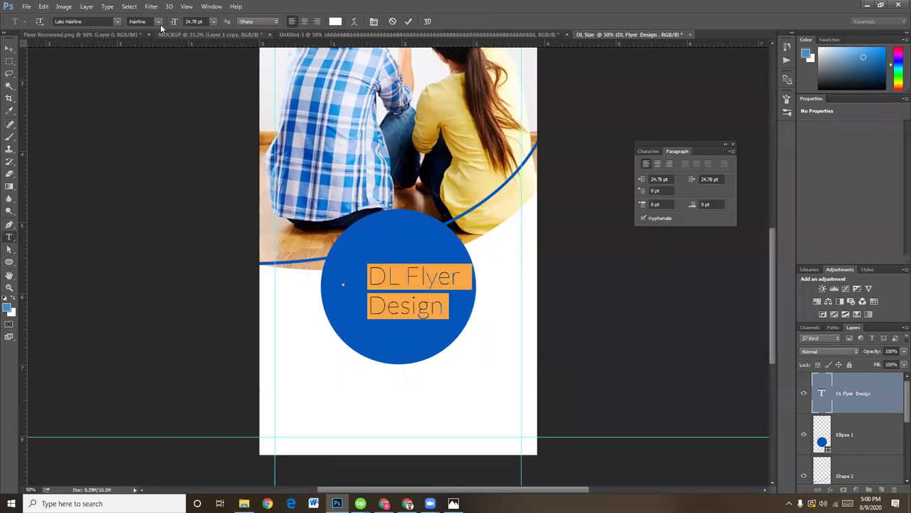
# Step: Make the heading Lato Black, centre-aligned, and move it onto the circle's centre
pyautogui.click(159, 23)
pyautogui.click(149, 92)
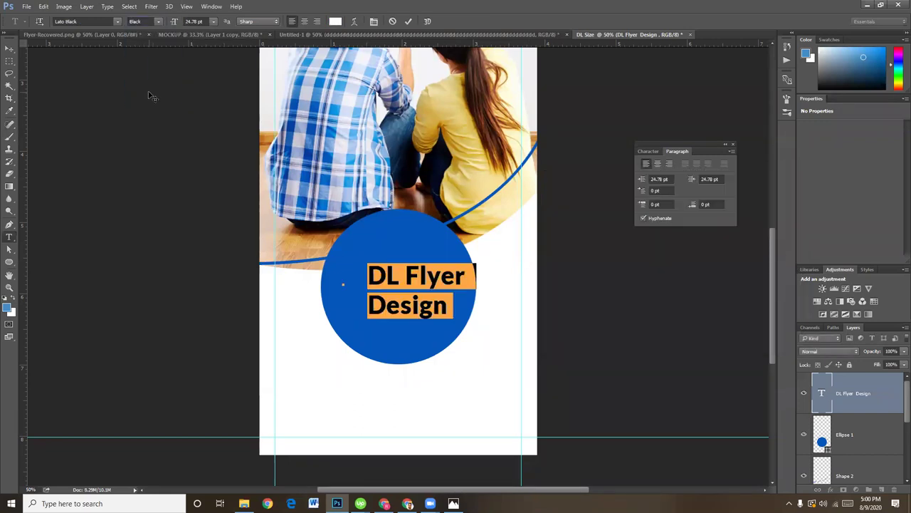
pyautogui.click(304, 21)
pyautogui.click(9, 49)
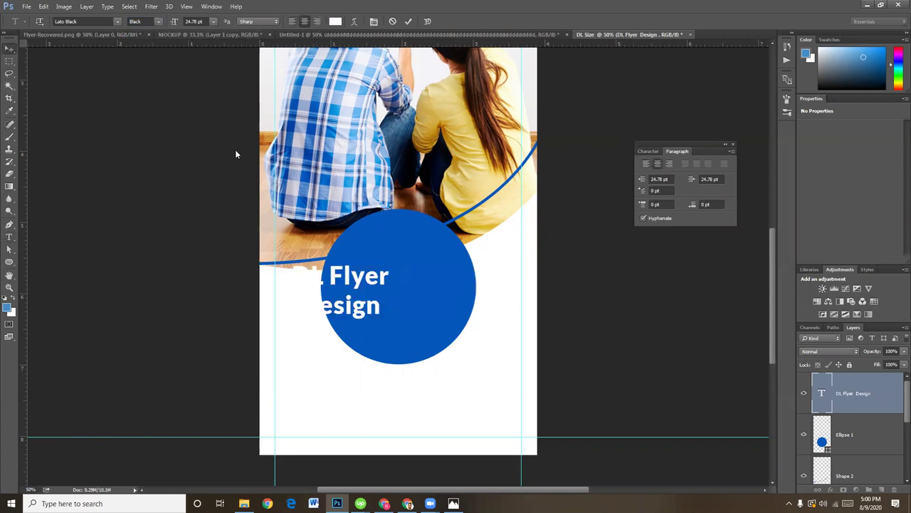
pyautogui.moveTo(356, 276); pyautogui.dragTo(414, 270)
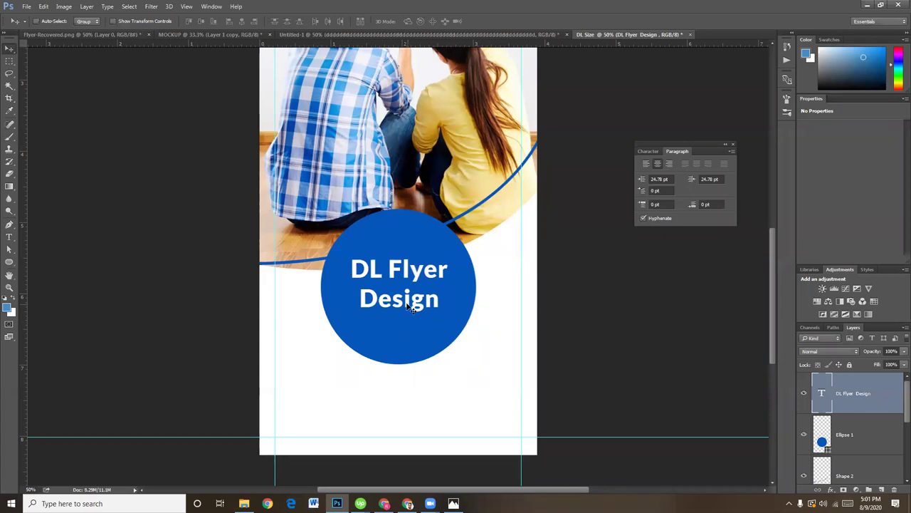
# Step: Centre the heading horizontally and vertically on the blue circle's outline selection
pyautogui.click(411, 304)
pyautogui.keyDown('ctrl'); pyautogui.click(822, 442); pyautogui.keyUp('ctrl')
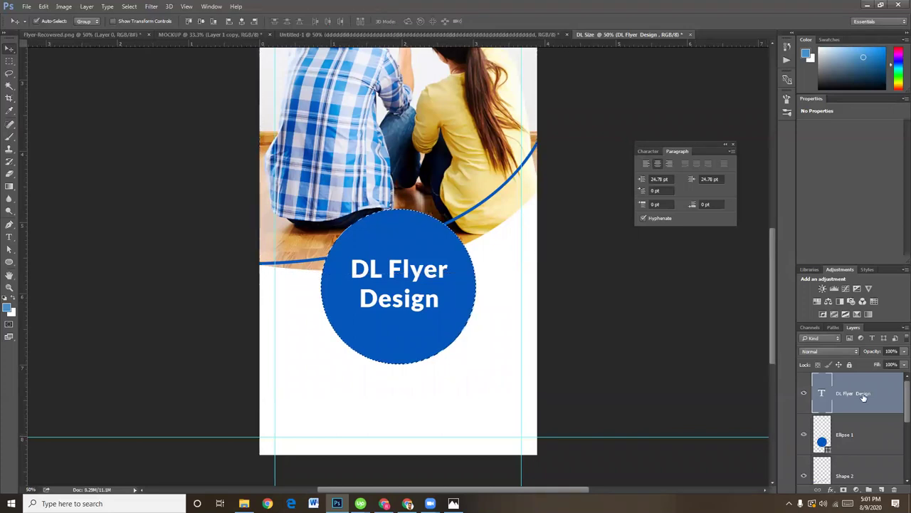
pyautogui.click(241, 21)
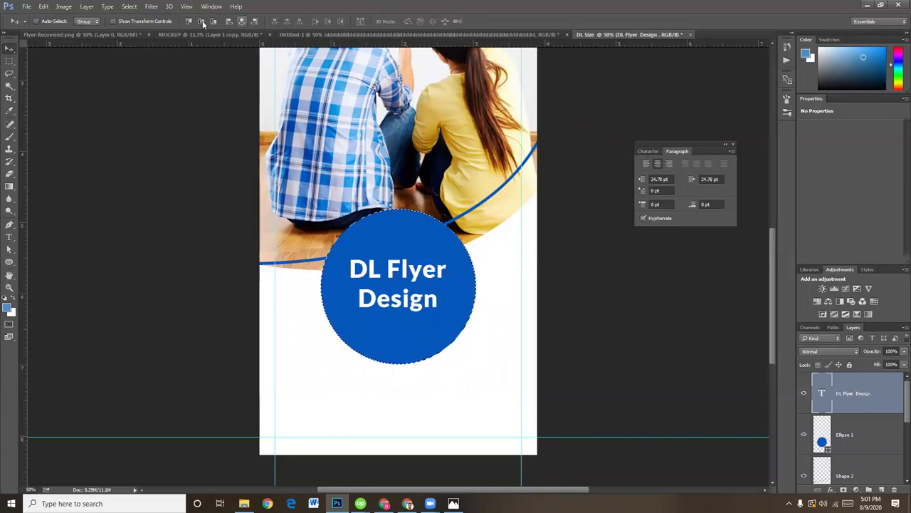
pyautogui.click(202, 21)
pyautogui.hotkey('ctrl', 'd')
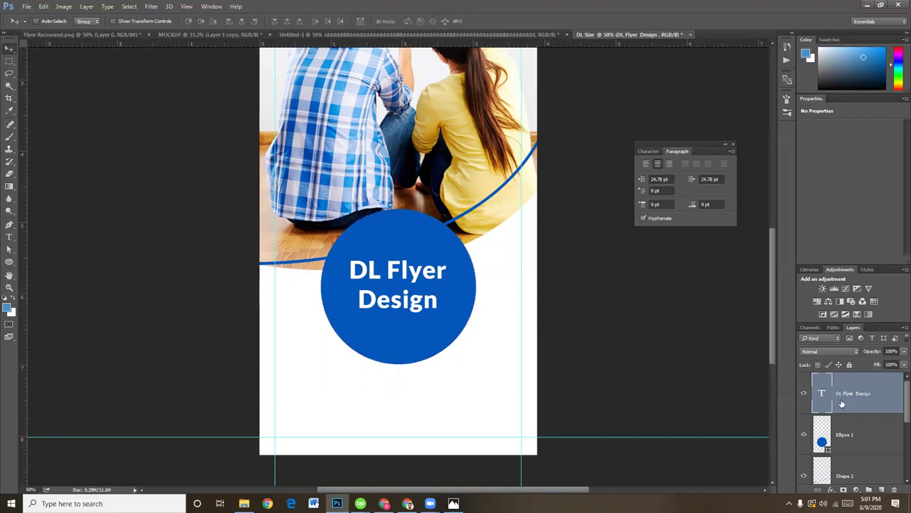
# Step: Duplicate Ellipse 1 and shrink the copy to about 90 percent
pyautogui.click(860, 435)
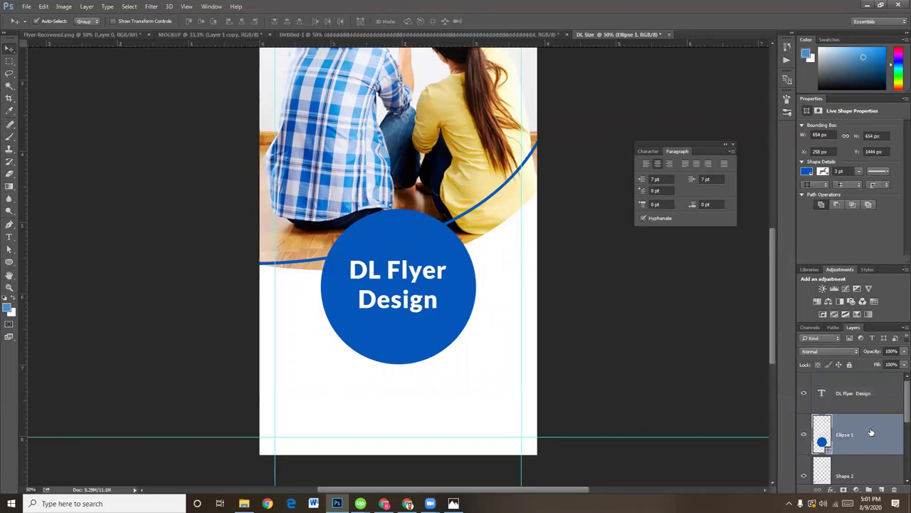
pyautogui.hotkey('ctrl', 'j')
pyautogui.hotkey('ctrl', 't')
pyautogui.moveTo(475, 210); pyautogui.dragTo(468, 218)
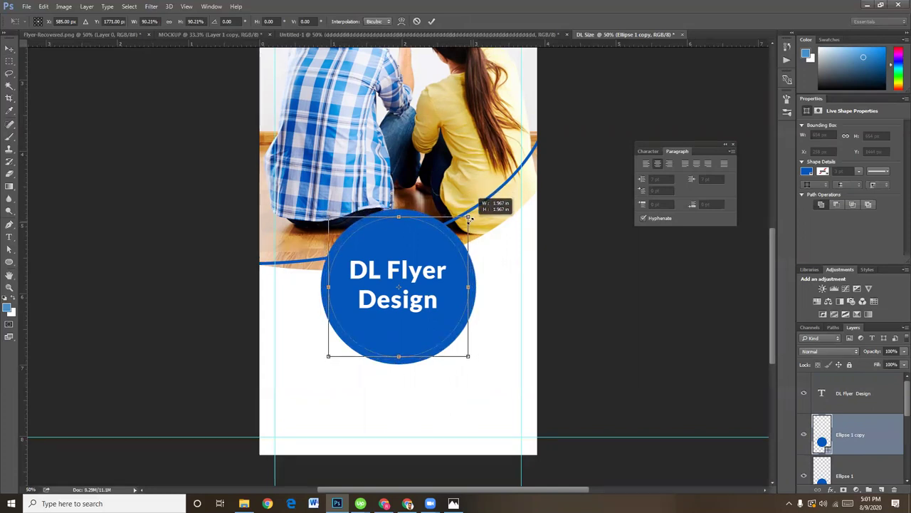
pyautogui.moveTo(468, 218); pyautogui.dragTo(469, 219)
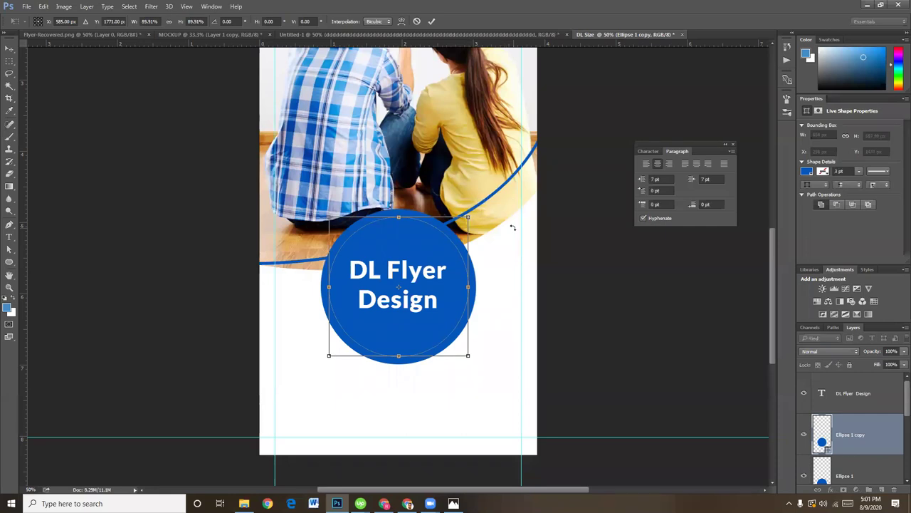
pyautogui.press('Return')
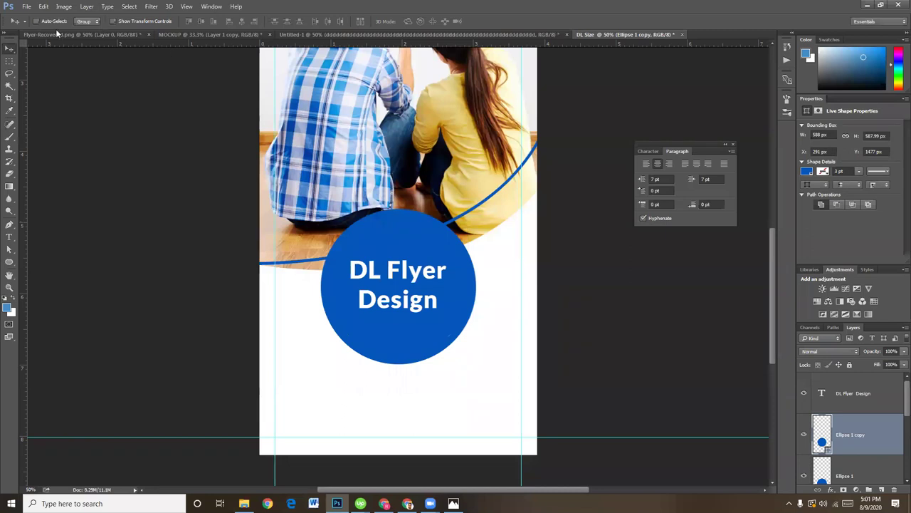
# Step: Give the circle copy no fill and a white 2 pt stroke, forming a ring
pyautogui.click(9, 261)
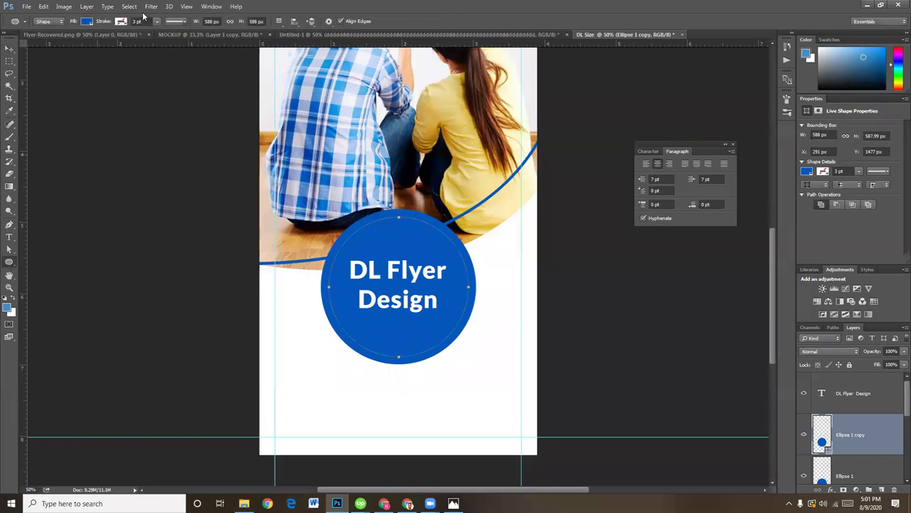
pyautogui.click(87, 21)
pyautogui.click(50, 45)
pyautogui.click(122, 23)
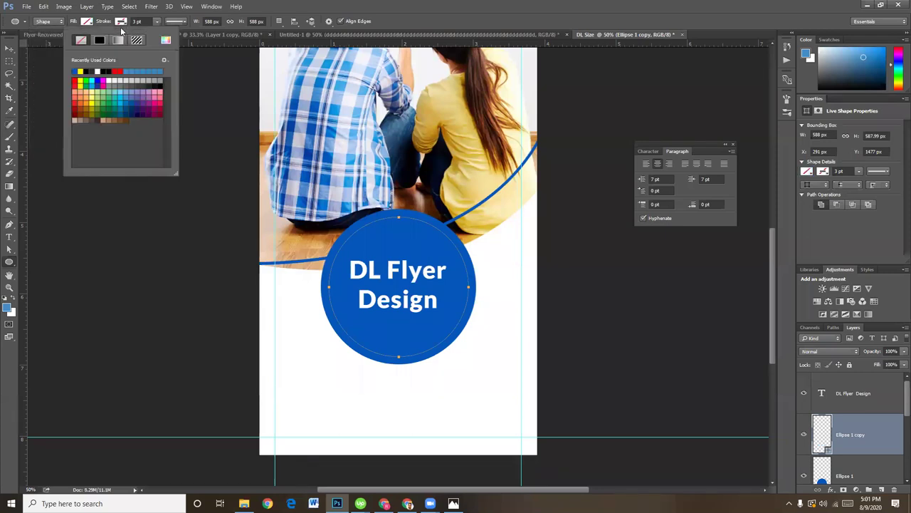
pyautogui.click(97, 71)
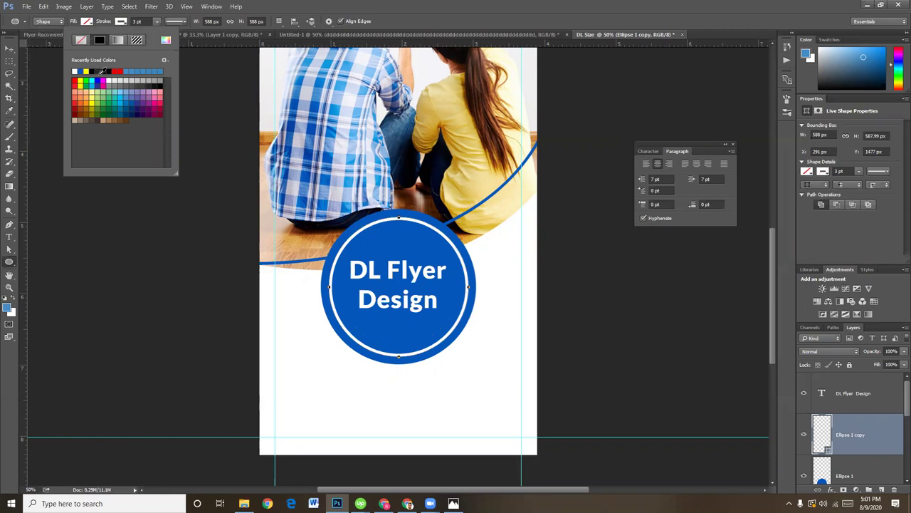
pyautogui.click(142, 21)
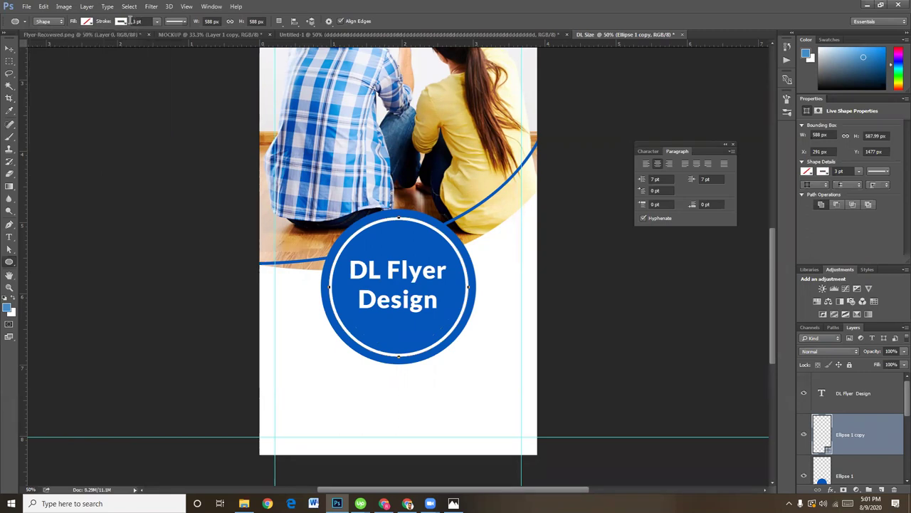
pyautogui.write('2')
pyautogui.press('Return')
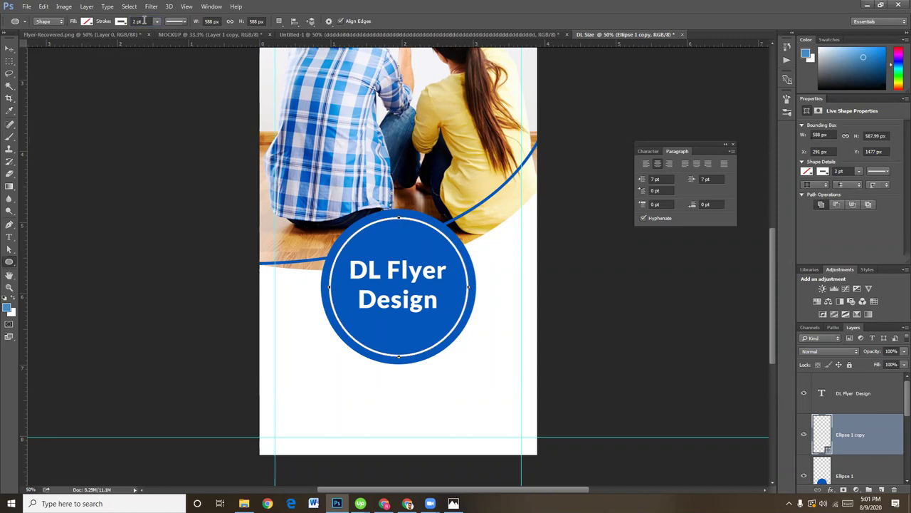
pyautogui.click(9, 48)
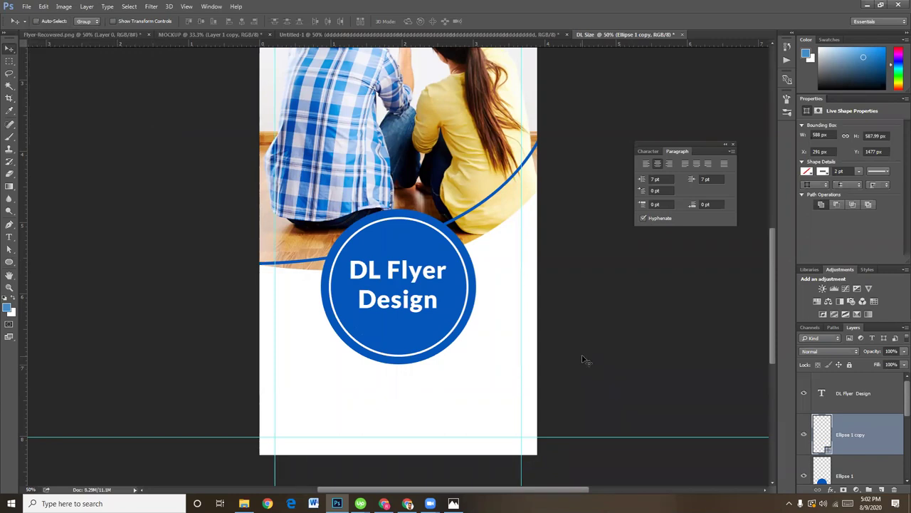
# Step: Set the curved arc line's (Shape 2) stroke colour to white
pyautogui.hotkey('ctrl', '-')
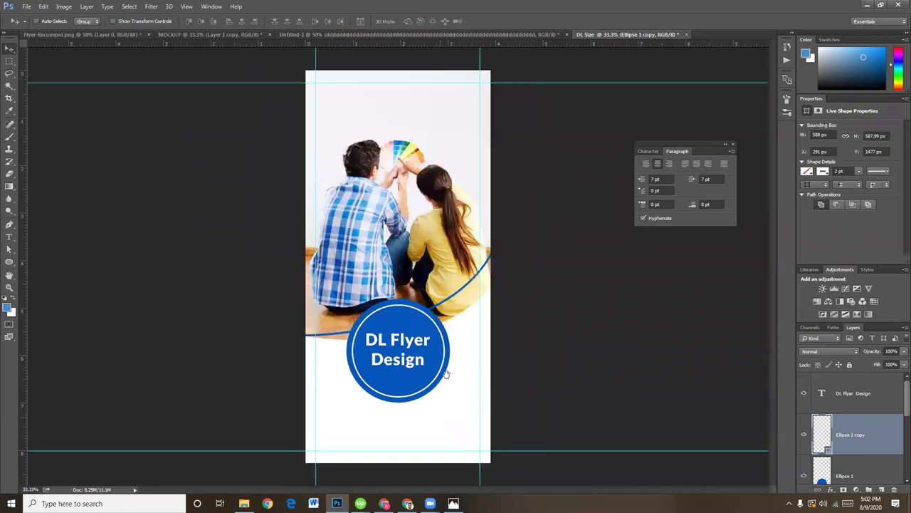
pyautogui.hotkey('ctrl', '+')
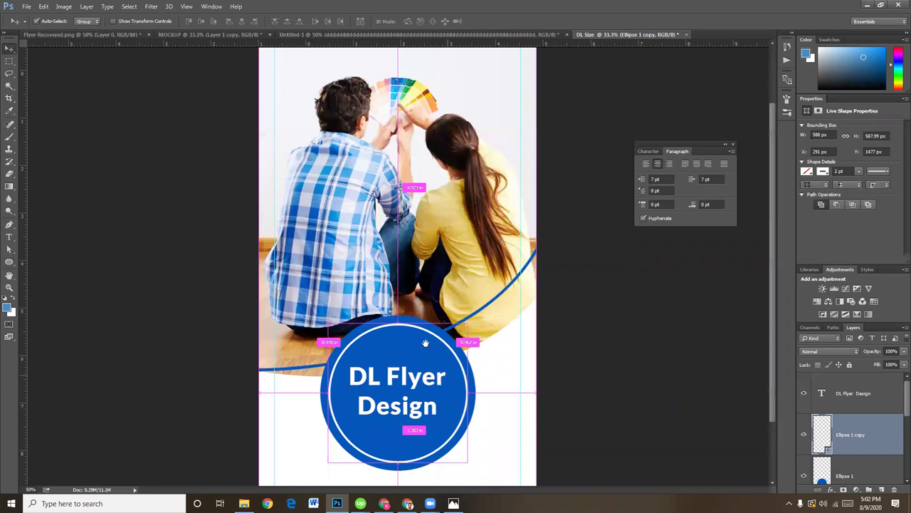
pyautogui.scroll(-3, 426, 309)
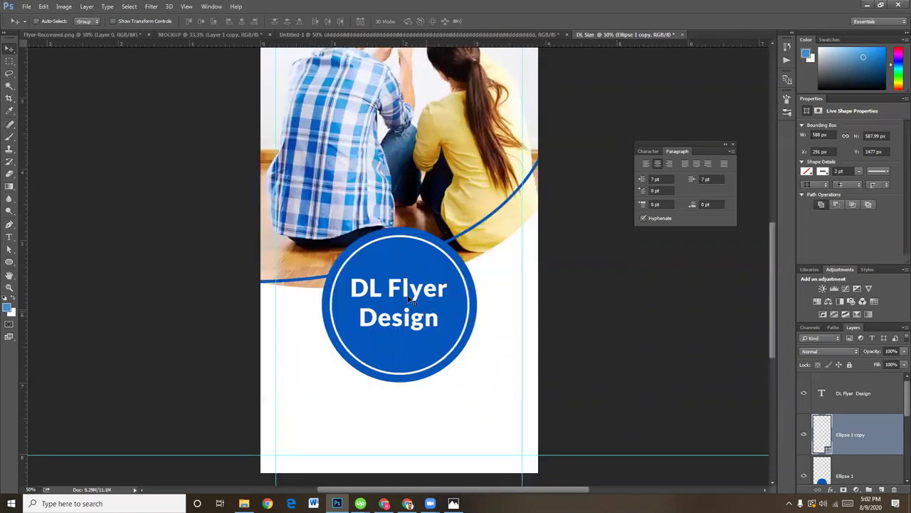
pyautogui.scroll(-1, 410, 299)
pyautogui.scroll(-2, 853, 434)
pyautogui.scroll(-1, 853, 439)
pyautogui.scroll(2, 852, 439)
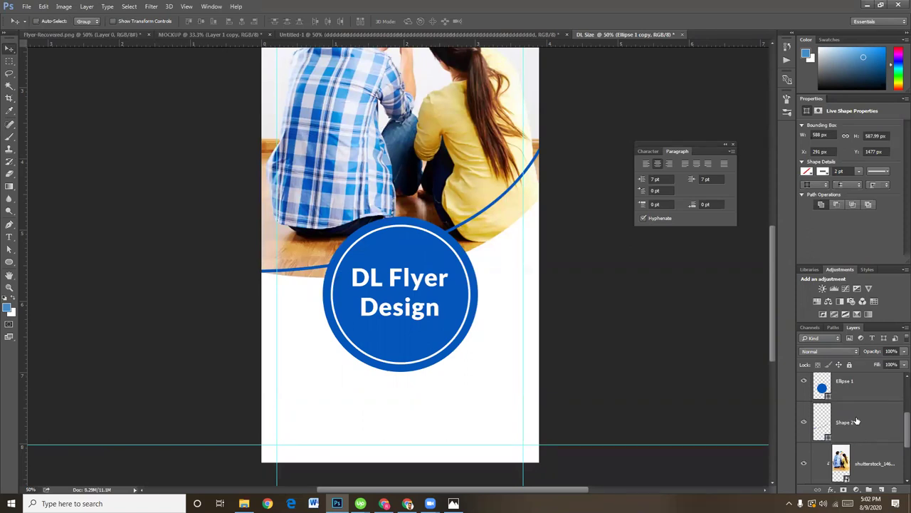
pyautogui.click(856, 422)
pyautogui.click(10, 262)
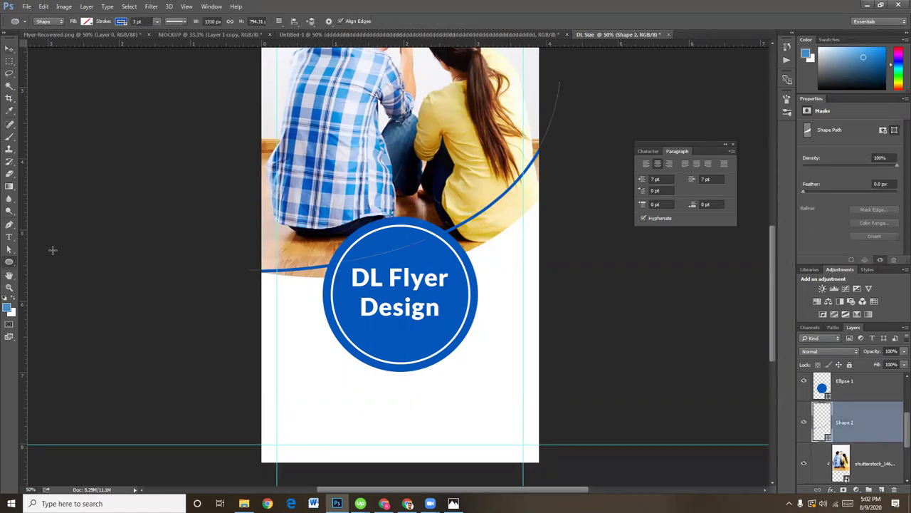
pyautogui.click(121, 22)
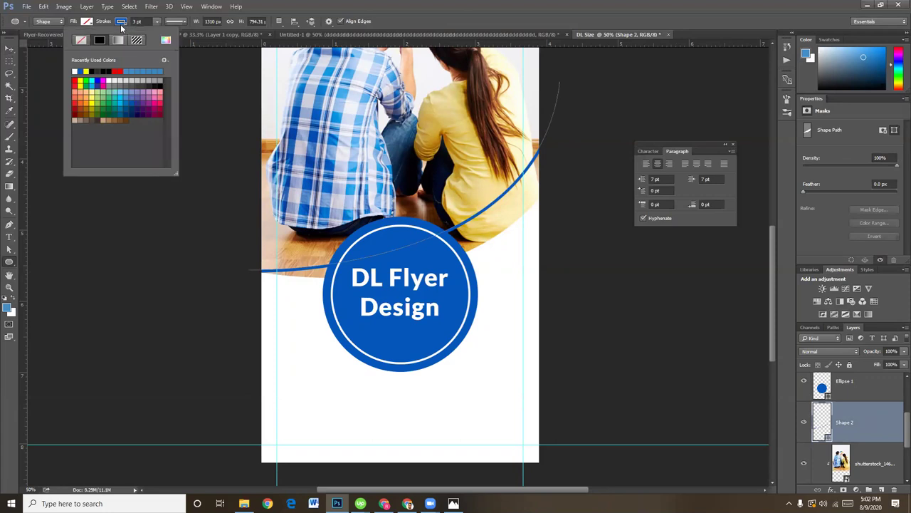
pyautogui.click(74, 71)
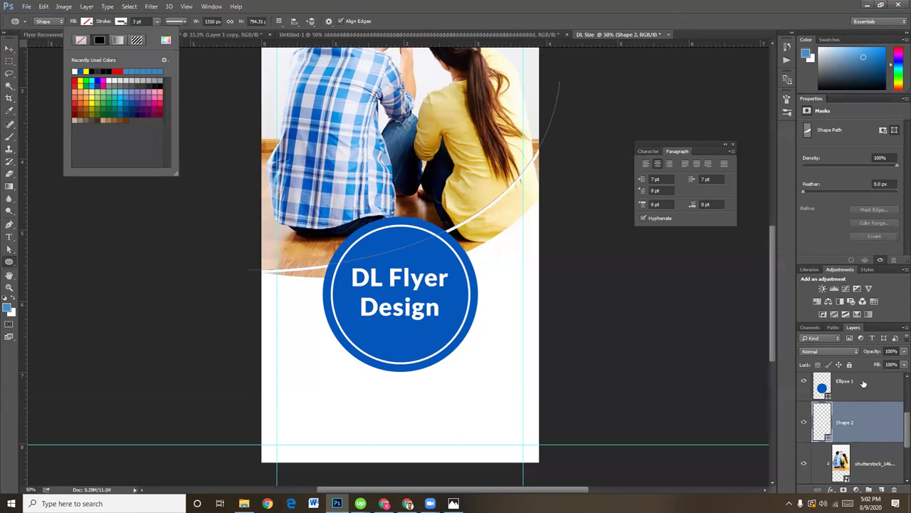
# Step: Reselect the original blue circle and check the lipsum.com page in Chrome before returning
pyautogui.click(843, 384)
pyautogui.click(10, 49)
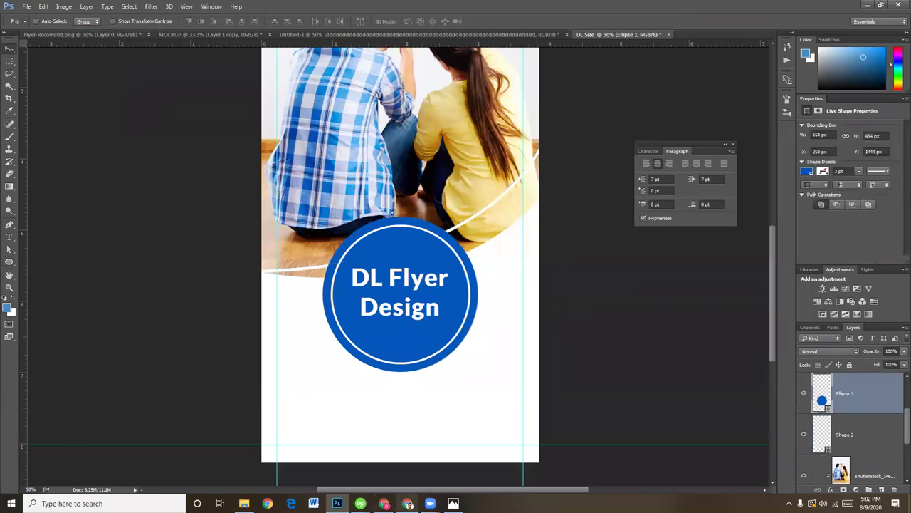
pyautogui.hotkey('alt', 'Tab')
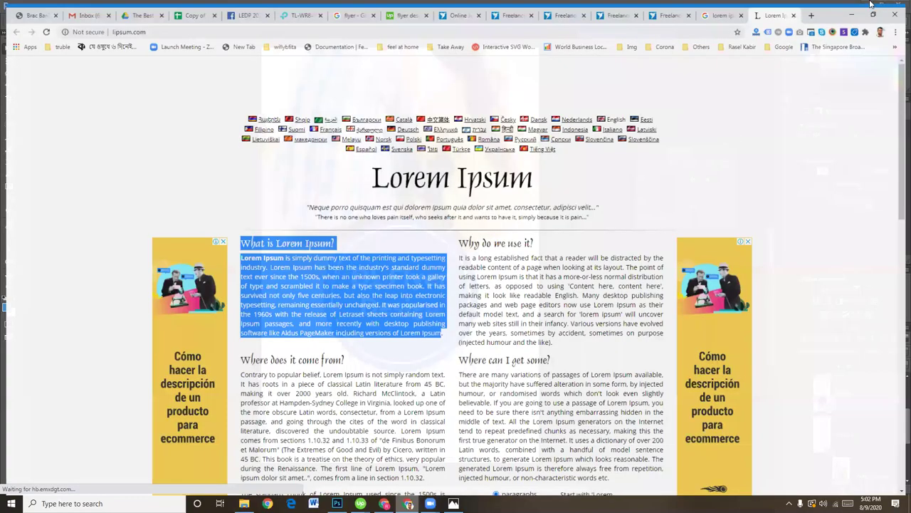
pyautogui.hotkey('alt', 'Tab')
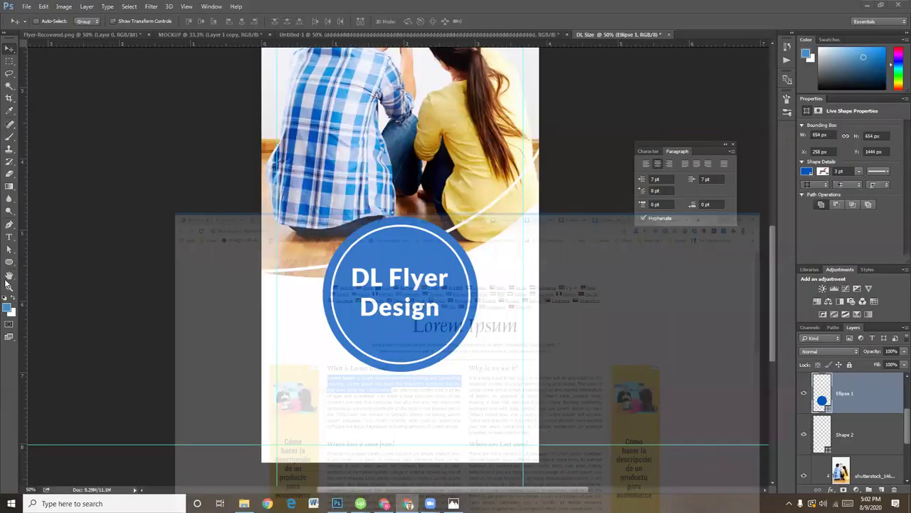
# Step: Draw a paragraph text box below the circle with black (#000000) text colour
pyautogui.click(9, 237)
pyautogui.moveTo(277, 401); pyautogui.dragTo(524, 431)
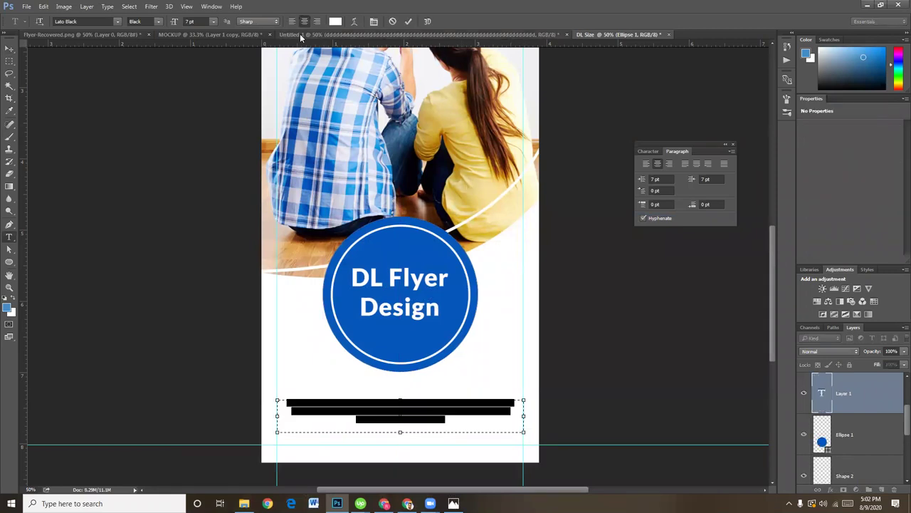
pyautogui.click(336, 22)
pyautogui.click(425, 251)
pyautogui.write('000000')
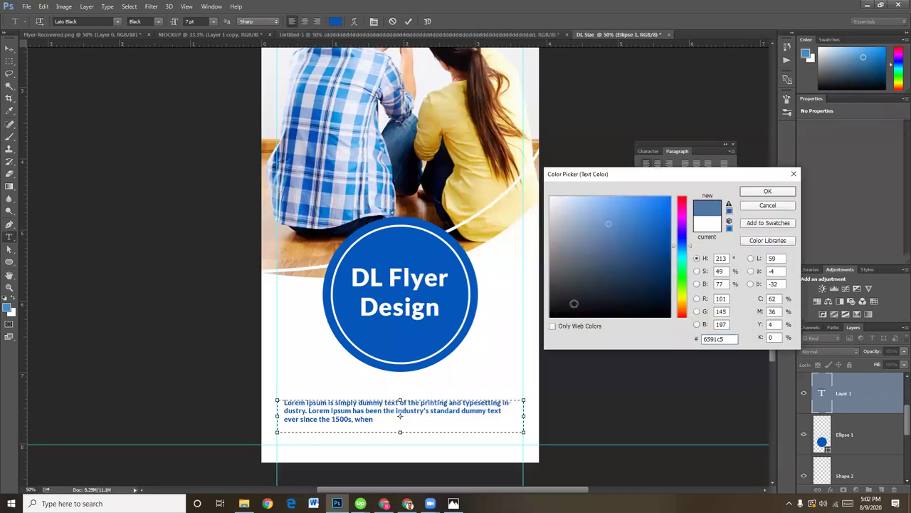
pyautogui.click(777, 190)
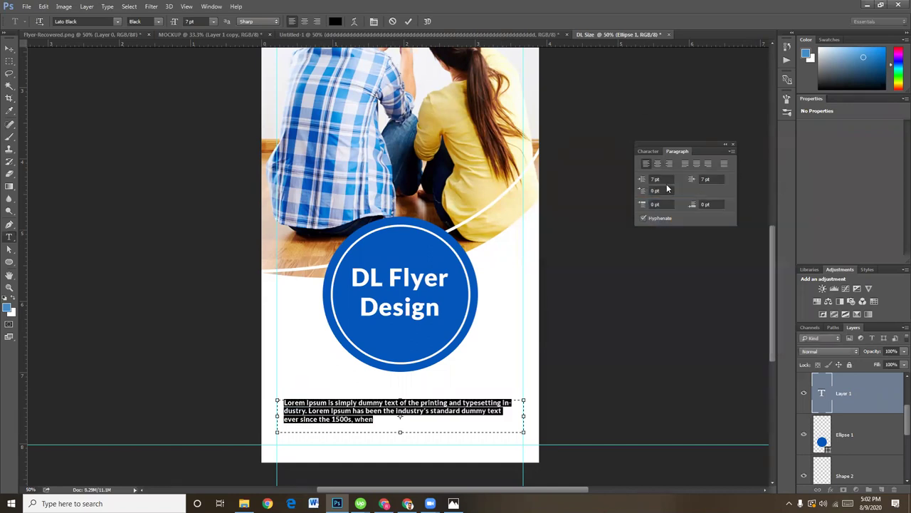
# Step: Set the paragraph's left and right indents to 0 and its font to Regular weight
pyautogui.click(659, 180)
pyautogui.write('0')
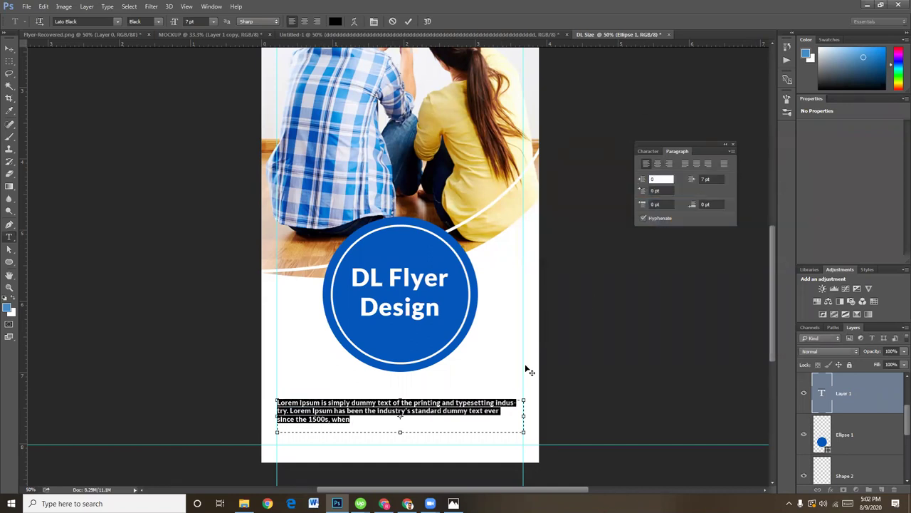
pyautogui.click(702, 181)
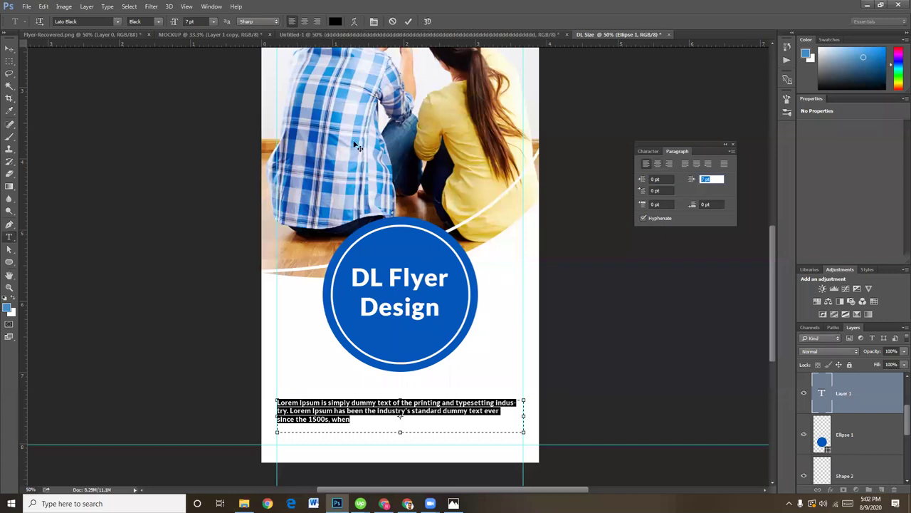
pyautogui.write('0')
pyautogui.click(158, 22)
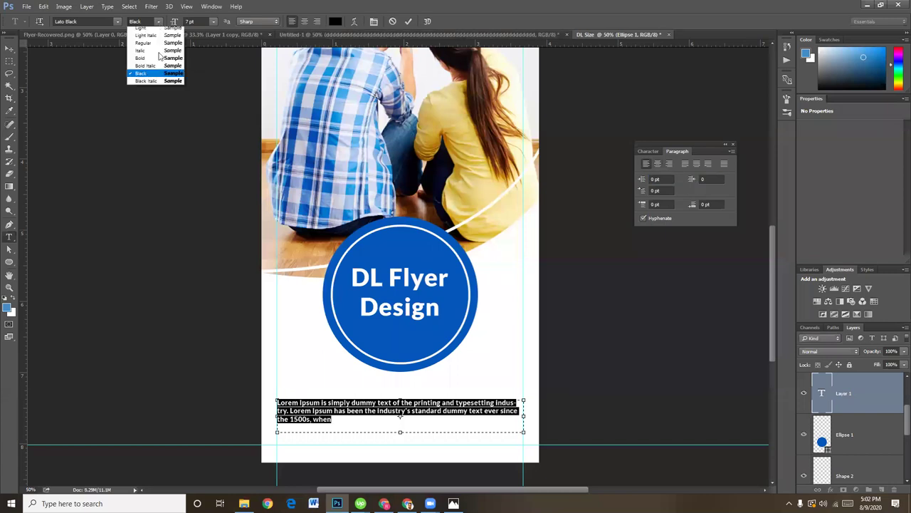
pyautogui.click(142, 43)
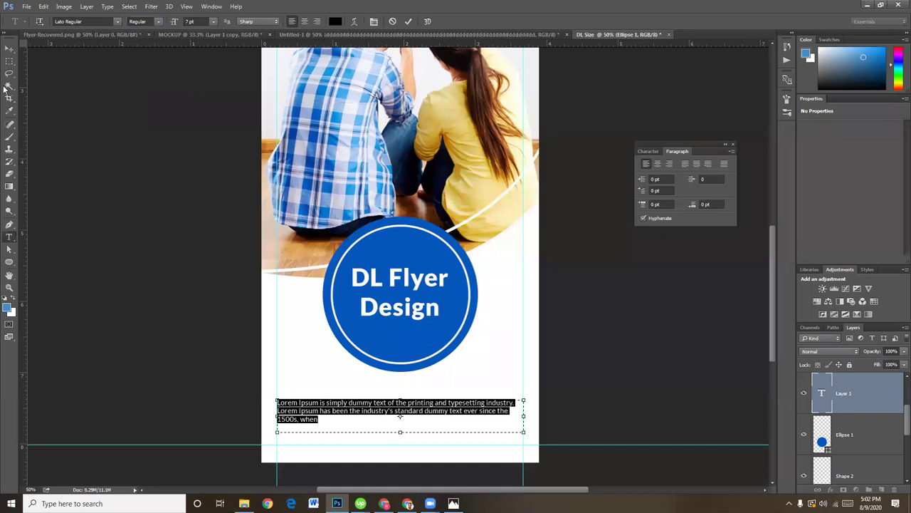
pyautogui.click(9, 47)
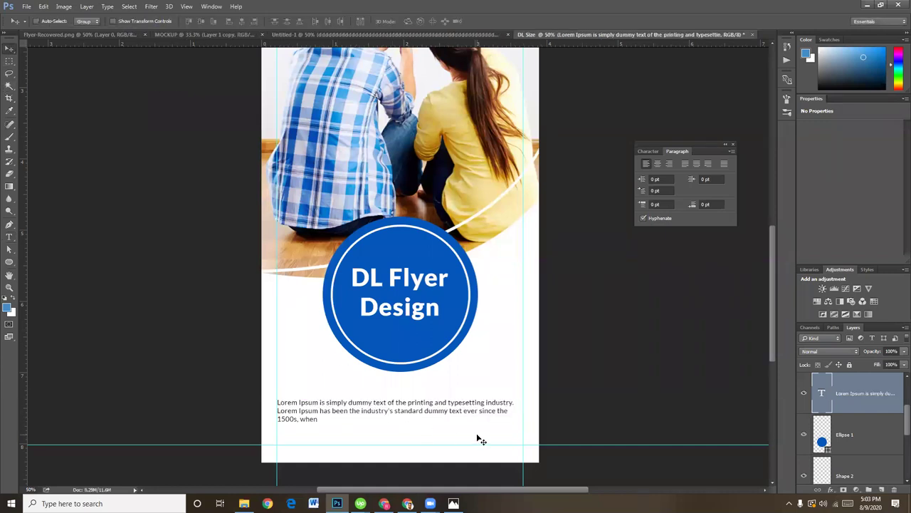
# Step: Select the Lorem Ipsum text layer and move the paragraph about 32 px lower
pyautogui.hotkey('ctrl', 't')
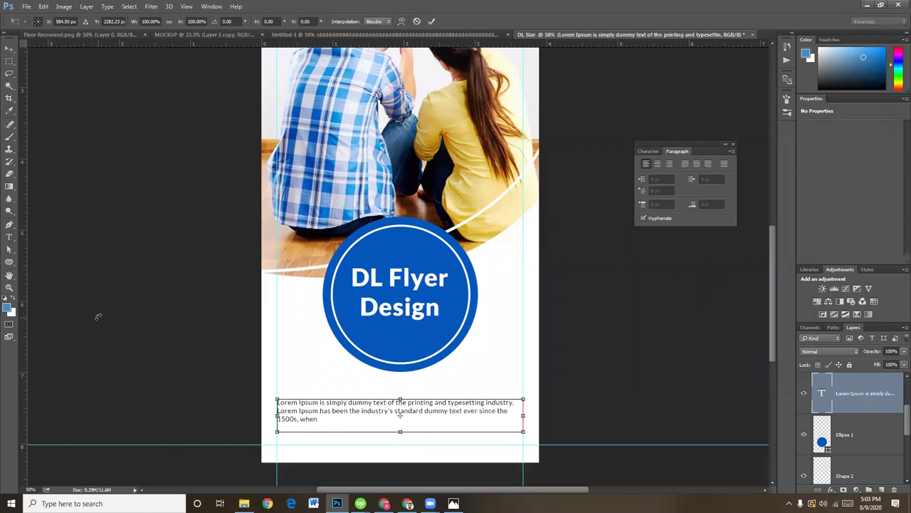
pyautogui.press('Return')
pyautogui.click(10, 236)
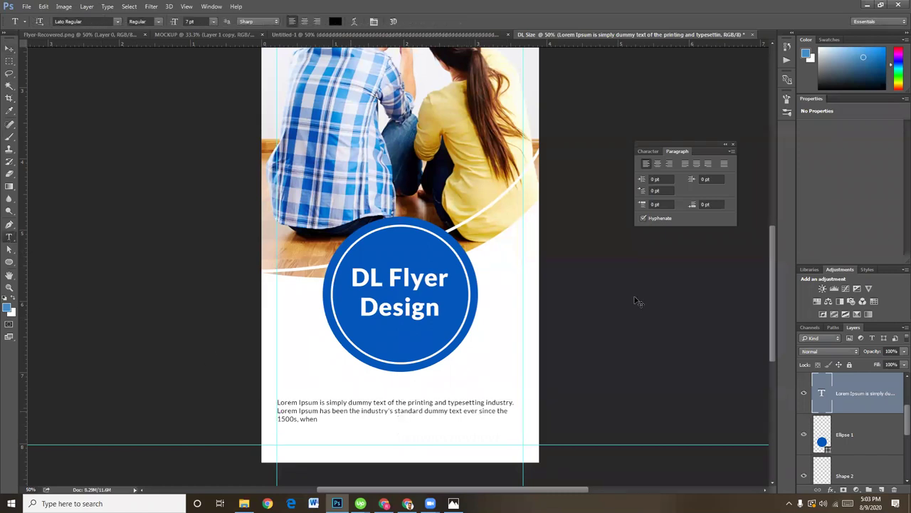
pyautogui.press('Return')
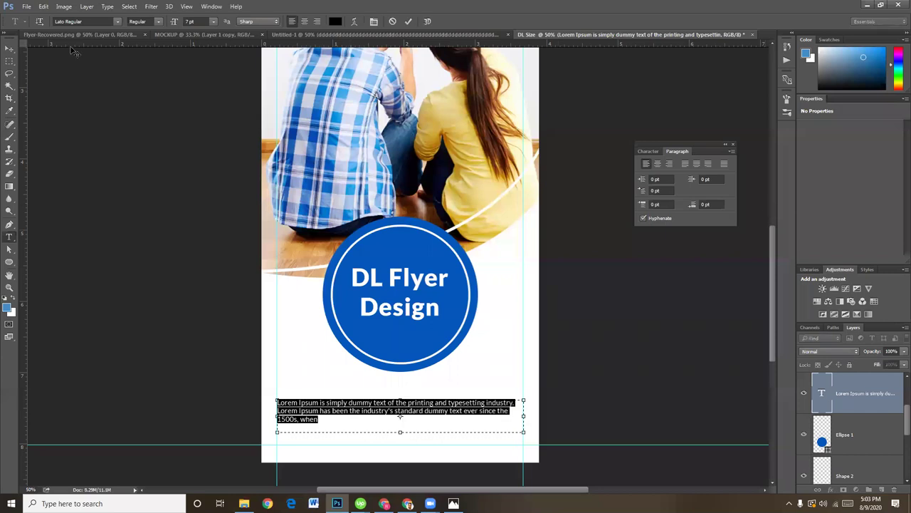
pyautogui.click(10, 48)
pyautogui.rightClick(342, 416)
pyautogui.click(342, 416)
pyautogui.moveTo(321, 408); pyautogui.dragTo(320, 431)
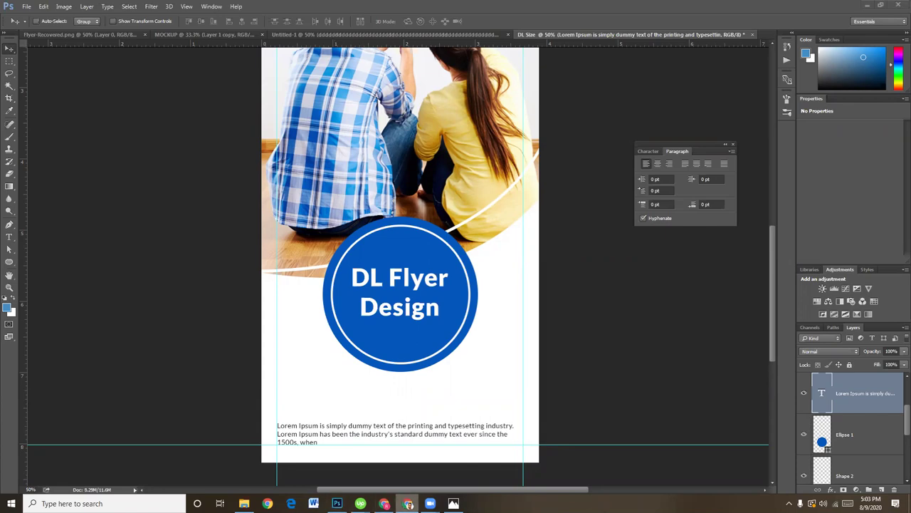
# Step: Copy heading text from lipsum.com and place the text cursor at the paragraph's start
pyautogui.click(408, 503)
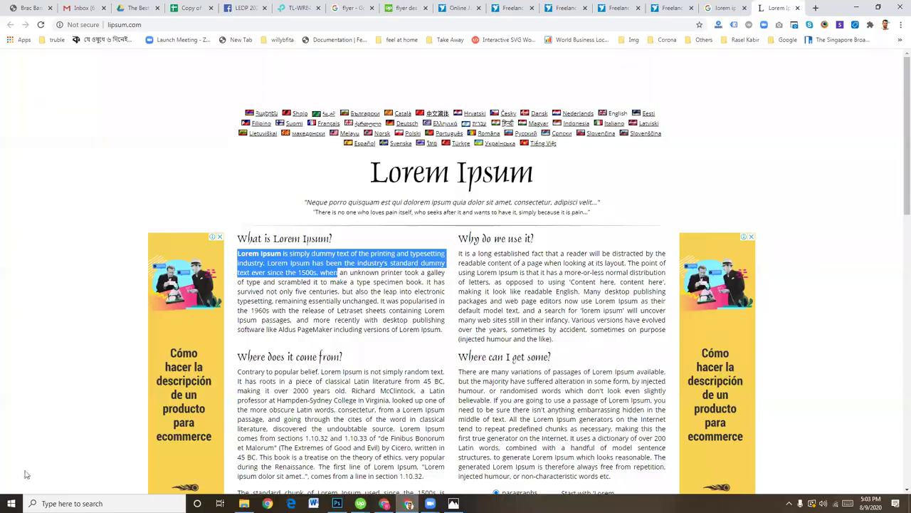
pyautogui.hotkey('alt', 'Tab')
pyautogui.click(9, 236)
pyautogui.click(297, 434)
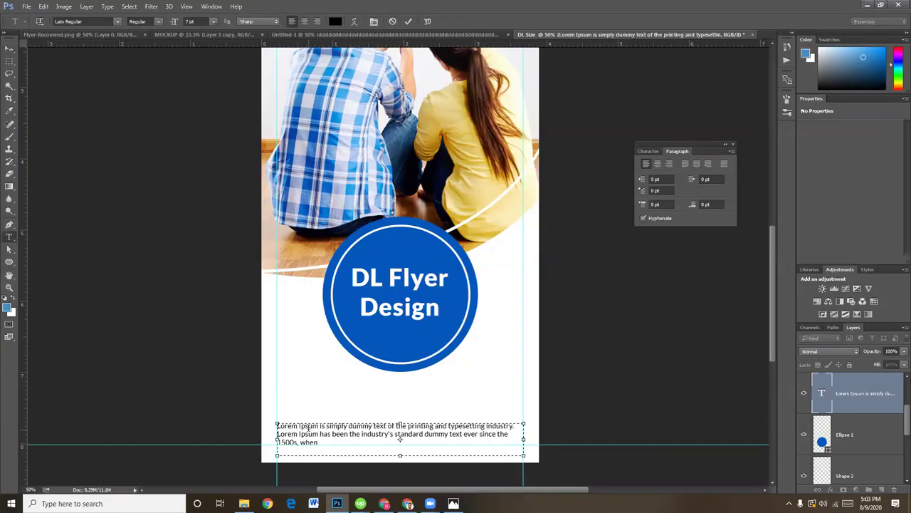
# Step: Paste 'What is Lorem Ipsum?' on a new line above the paragraph and nudge the block up
pyautogui.press('Return')
pyautogui.write('What is Lorem Ipsum?')
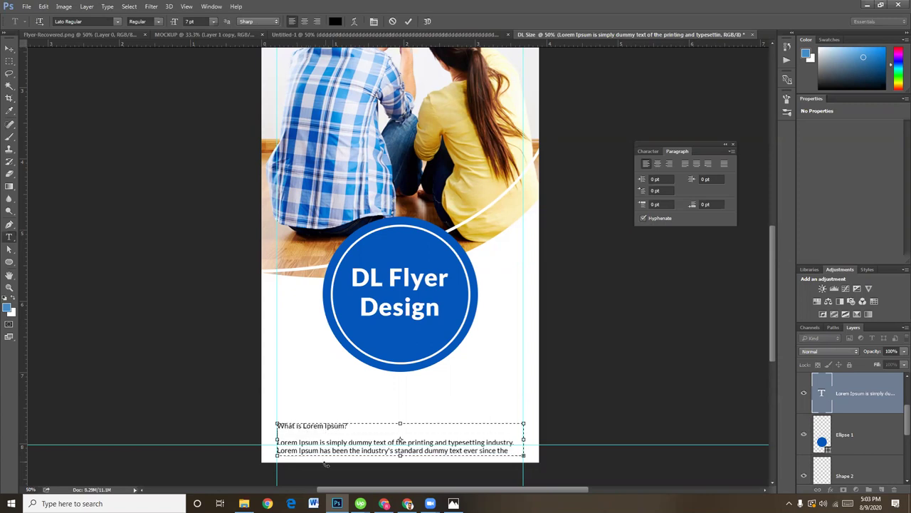
pyautogui.click(10, 48)
pyautogui.moveTo(350, 441); pyautogui.dragTo(351, 430)
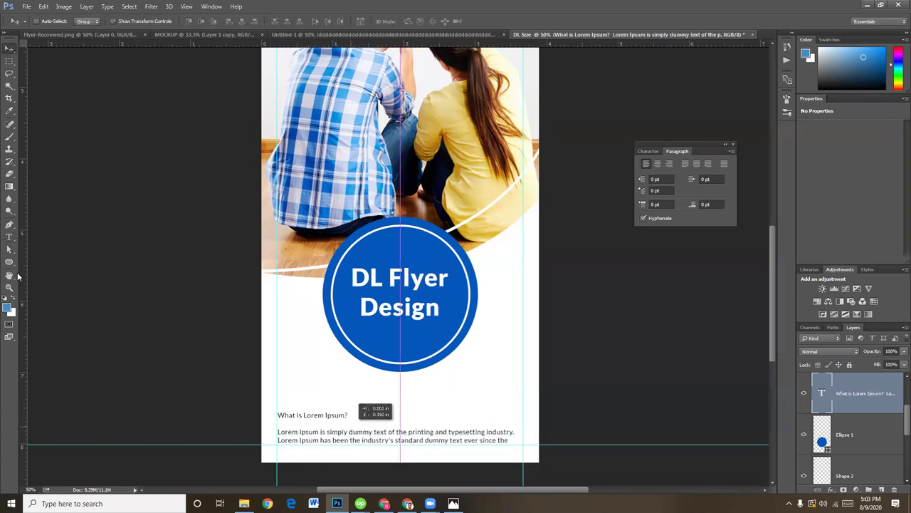
# Step: Make the 'What is Lorem Ipsum?' line Lato Black at size 8, then zoom out
pyautogui.click(9, 237)
pyautogui.tripleClick(316, 414)
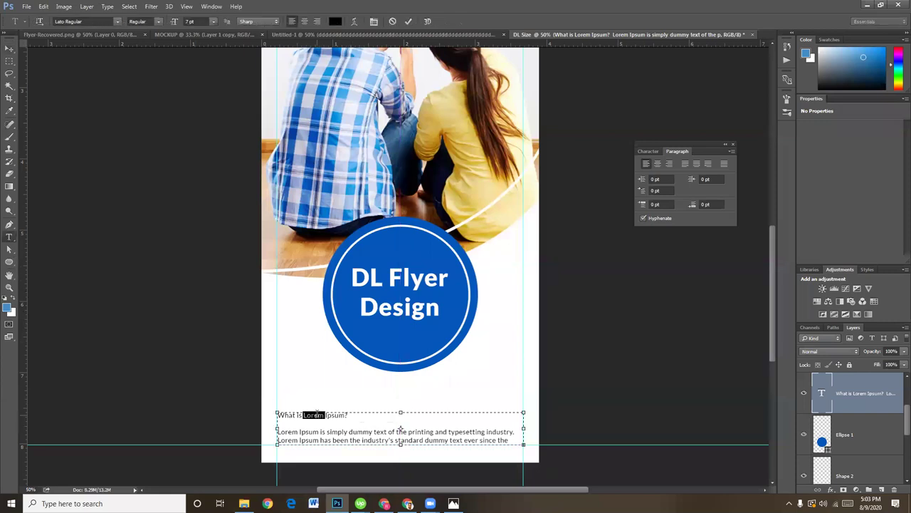
pyautogui.click(158, 24)
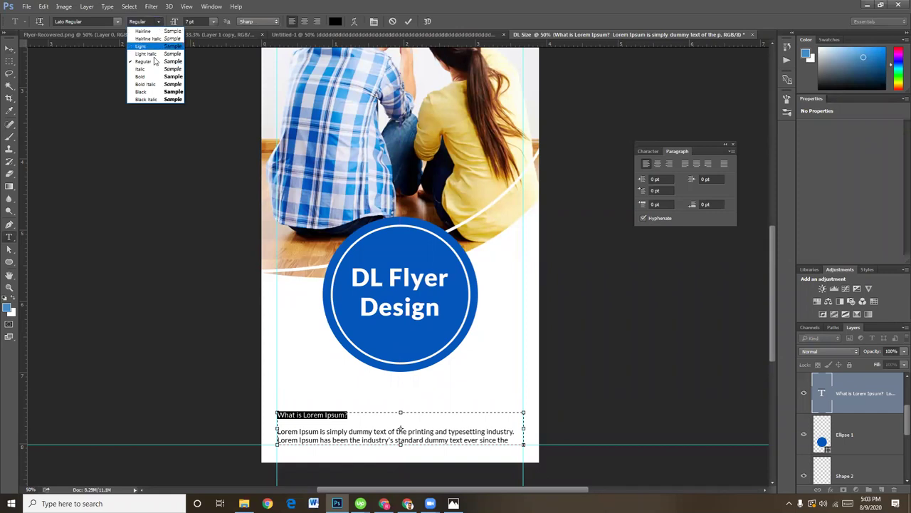
pyautogui.click(149, 91)
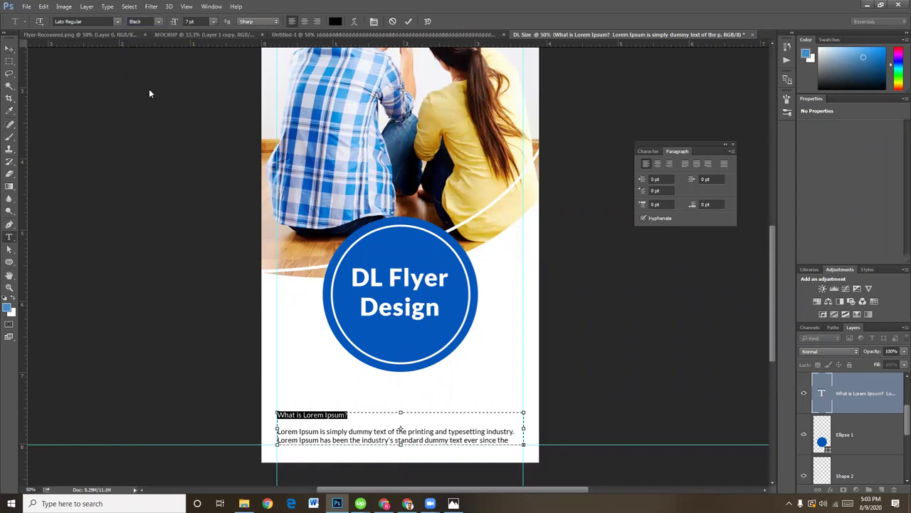
pyautogui.click(187, 21)
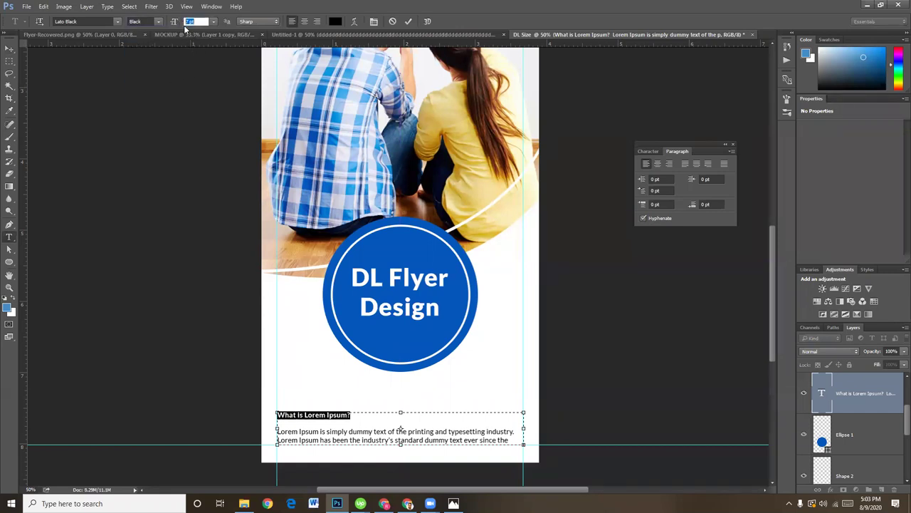
pyautogui.write('8')
pyautogui.click(9, 48)
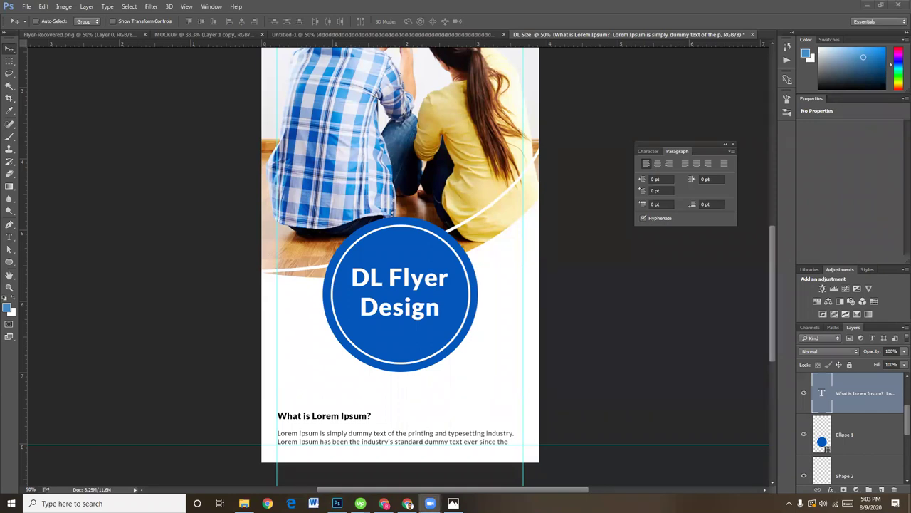
pyautogui.click(350, 428)
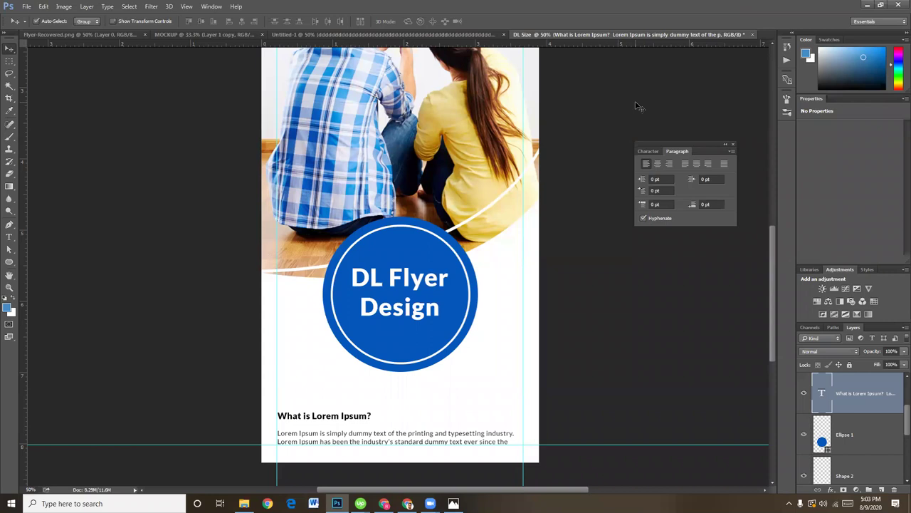
pyautogui.hotkey('ctrl', '-')
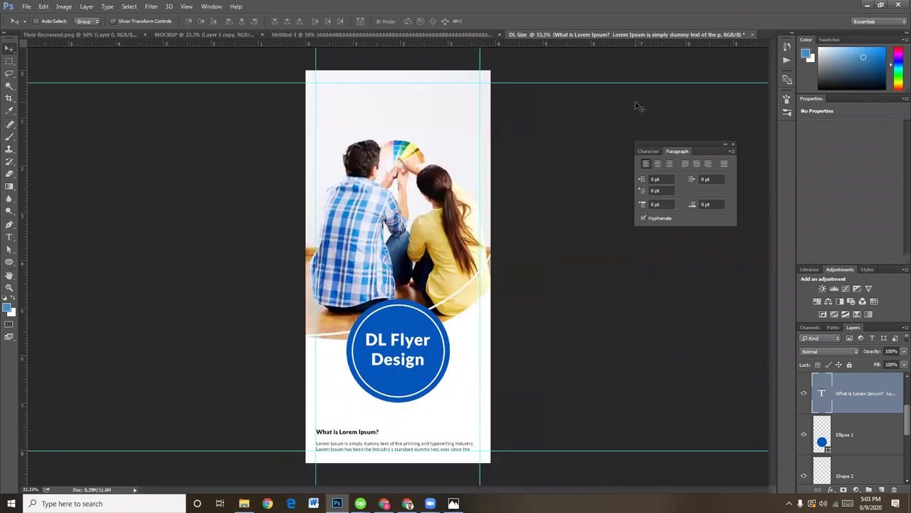
# Step: Group all layers from the top one down to Shape 1 into Group 1 and toggle its visibility
pyautogui.scroll(-3, 875, 409)
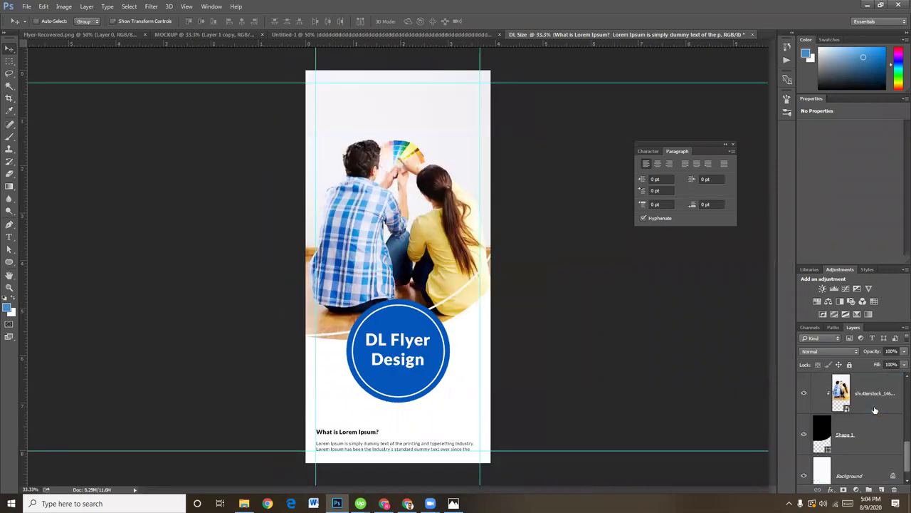
pyautogui.scroll(2, 875, 409)
pyautogui.click(875, 406)
pyautogui.scroll(-2, 874, 402)
pyautogui.scroll(-1, 874, 398)
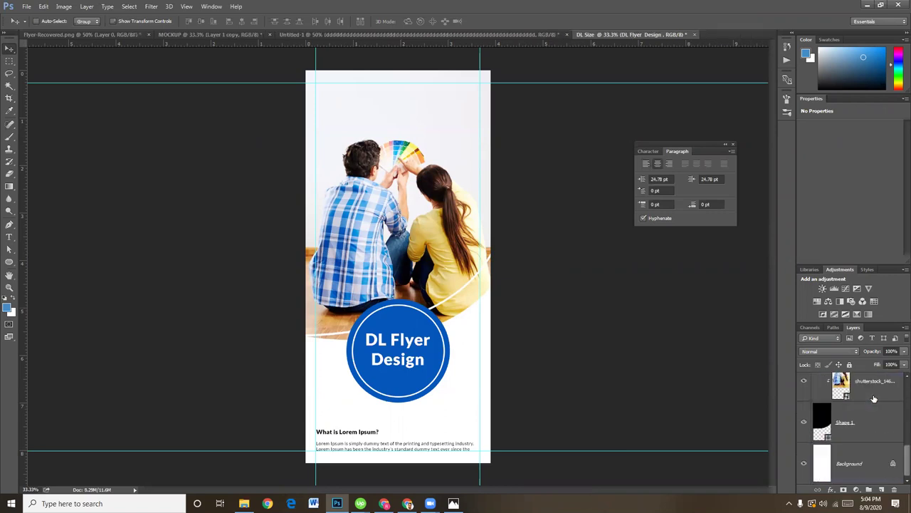
pyautogui.keyDown('shift'); pyautogui.click(865, 427); pyautogui.keyUp('shift')
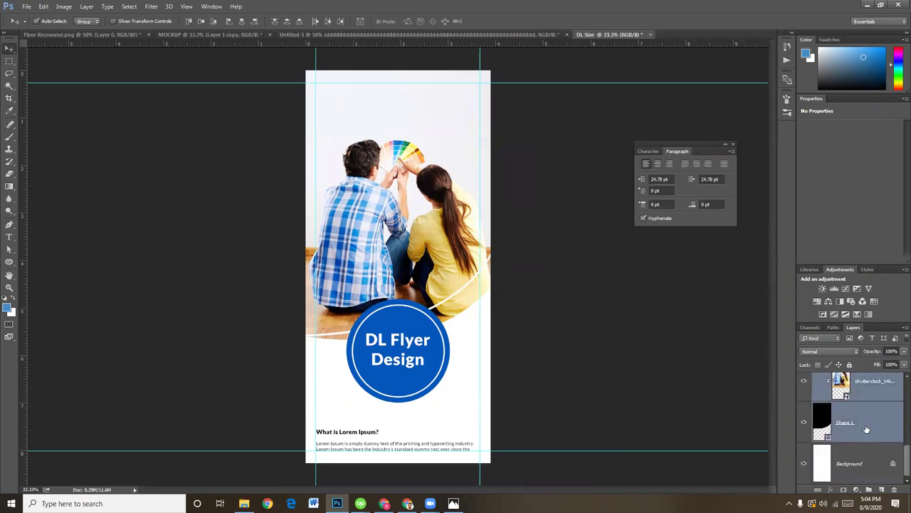
pyautogui.hotkey('ctrl', 'g')
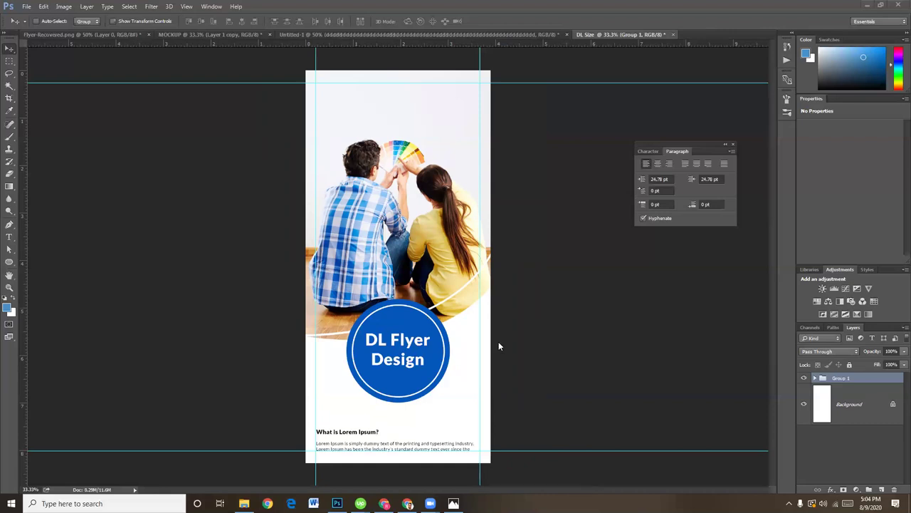
pyautogui.click(805, 378)
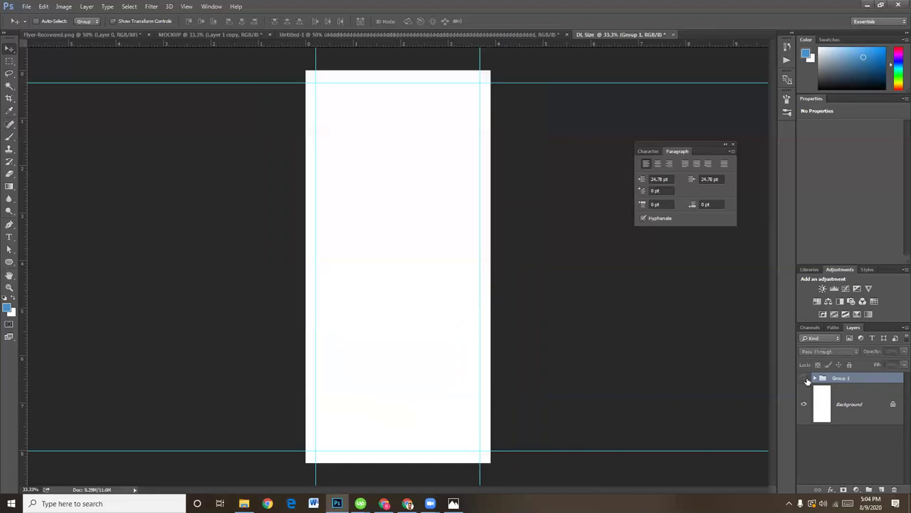
pyautogui.click(805, 378)
# Step: Hide Group 1, then drag the standing boy photo from the Family Moment folder into Photoshop
pyautogui.click(804, 378)
pyautogui.click(243, 503)
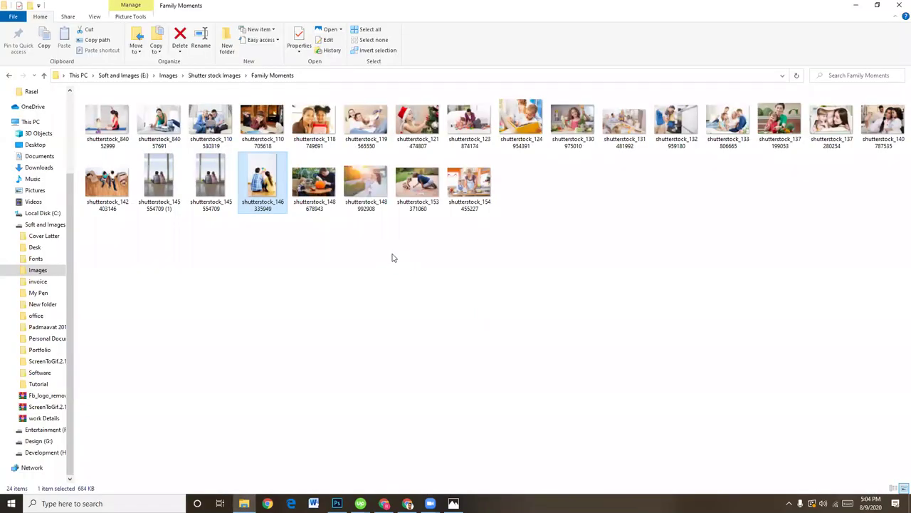
pyautogui.click(9, 75)
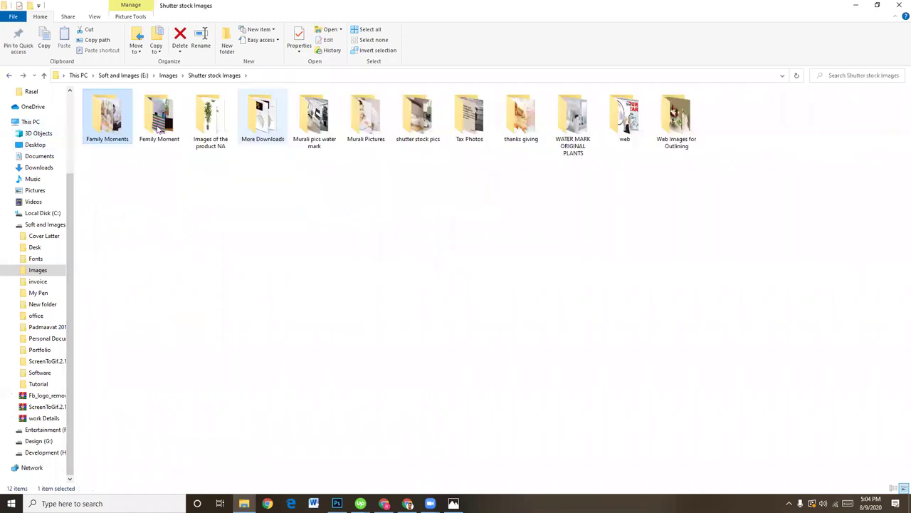
pyautogui.doubleClick(160, 128)
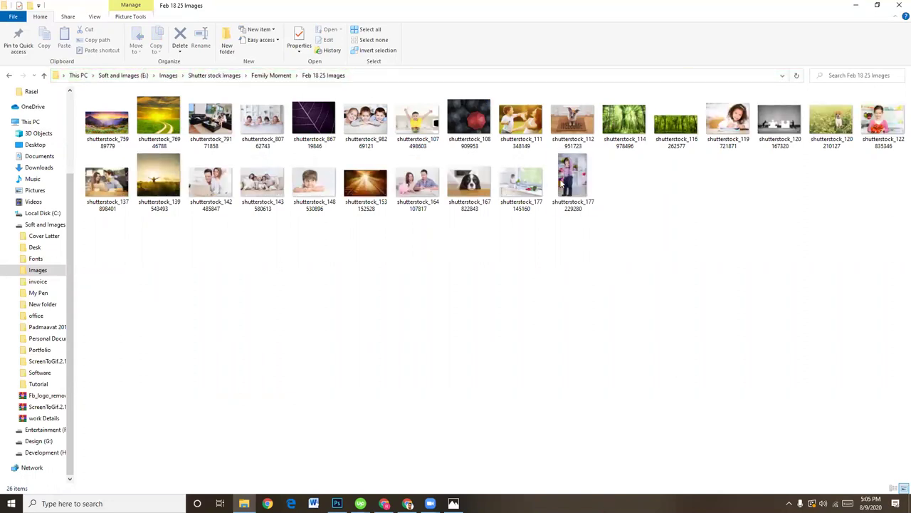
pyautogui.moveTo(561, 183); pyautogui.dragTo(404, 493)
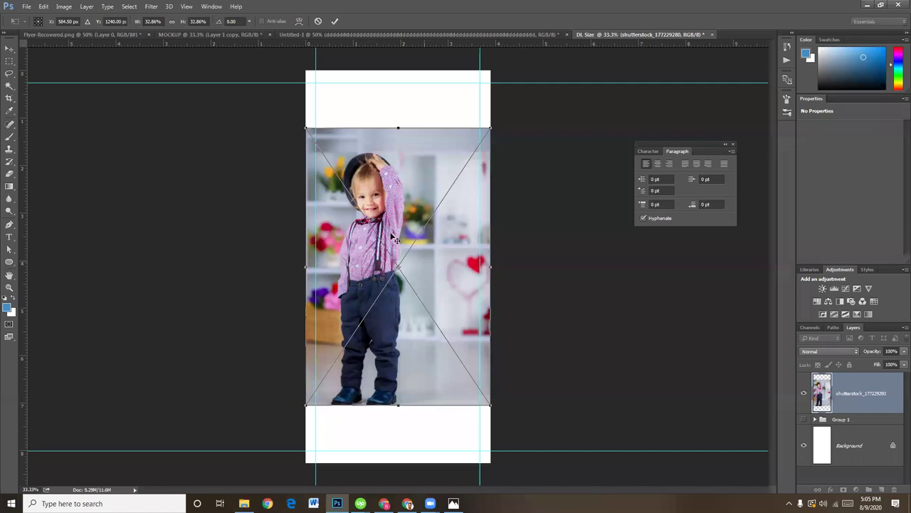
# Step: Commit the placed boy photo and snap it to the page's top edge
pyautogui.press('Return')
pyautogui.moveTo(400, 205)
pyautogui.mouseDown()
pyautogui.moveTo(400, 184)
pyautogui.moveTo(399, 195)
pyautogui.mouseUp()
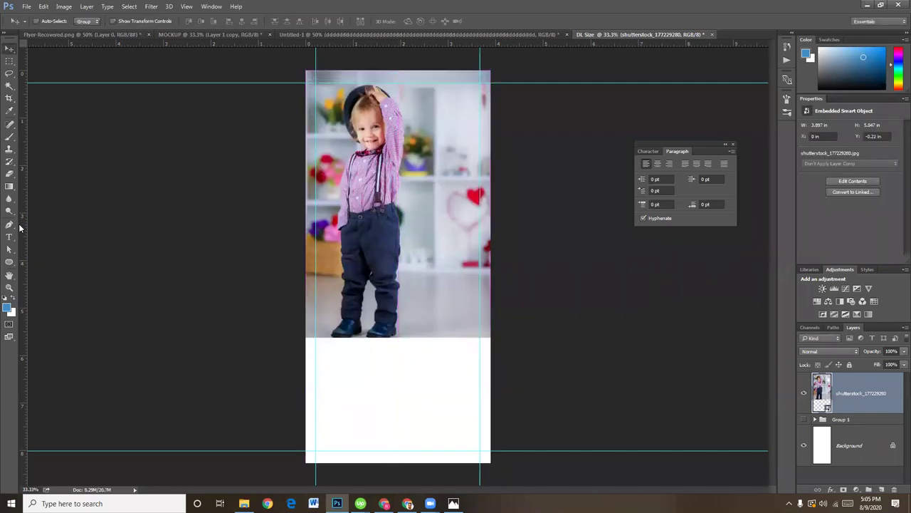
pyautogui.click(9, 261)
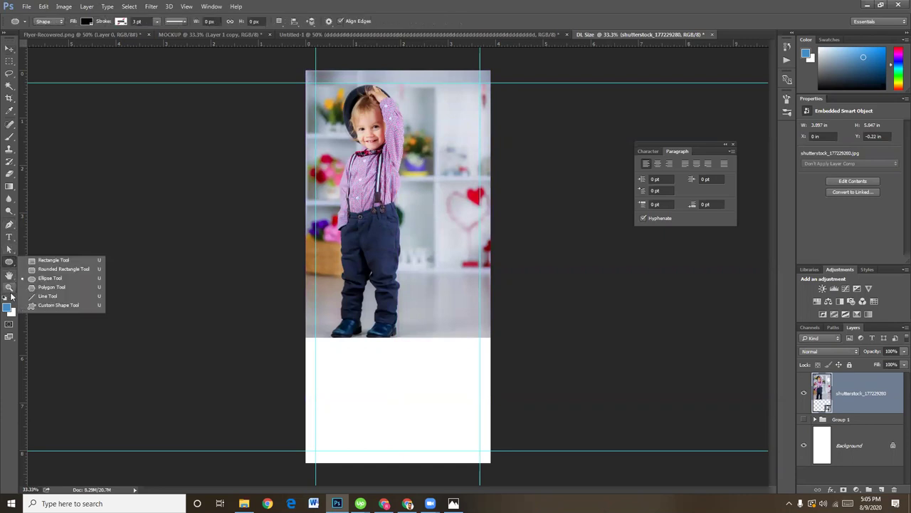
# Step: Try a Pen curve across the photo's lower edge, then discard that first attempt
pyautogui.click(9, 225)
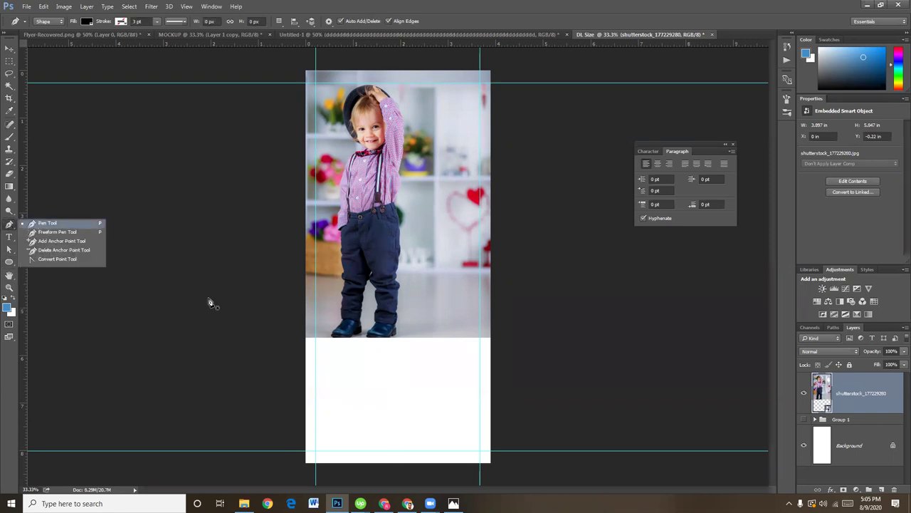
pyautogui.click(288, 362)
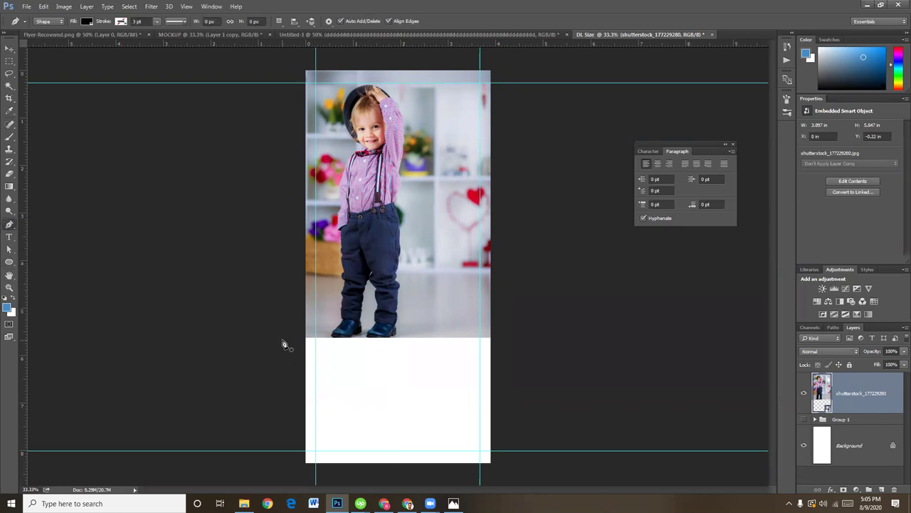
pyautogui.click(283, 337)
pyautogui.moveTo(522, 263)
pyautogui.mouseDown()
pyautogui.moveTo(537, 283)
pyautogui.moveTo(669, 343)
pyautogui.mouseUp()
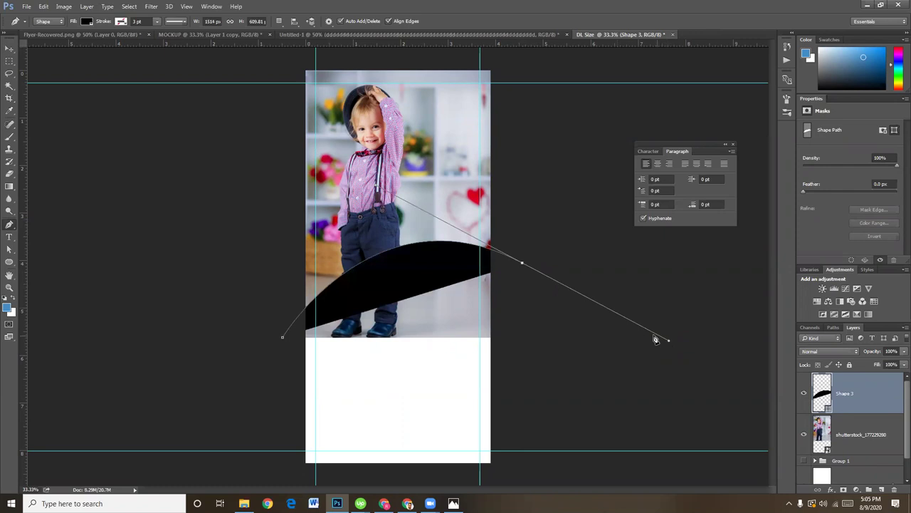
pyautogui.hotkey('ctrl', 'z')
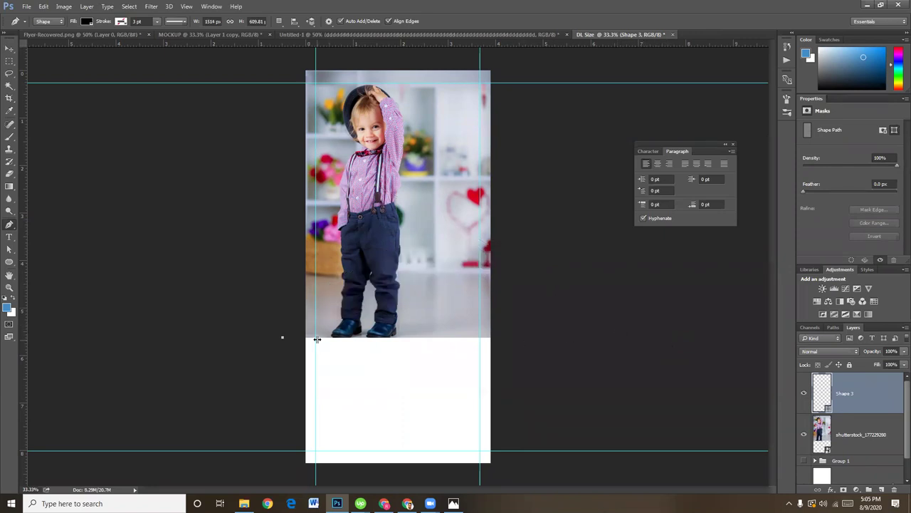
pyautogui.hotkey('ctrl', 'z')
pyautogui.hotkey('ctrl', 'z')
pyautogui.hotkey('ctrl', 'alt', 'z')
# Step: Draw a closed shape with a curved bottom over the photo, then clip the photo to it
pyautogui.click(300, 338)
pyautogui.moveTo(530, 307)
pyautogui.mouseDown()
pyautogui.moveTo(659, 337)
pyautogui.moveTo(677, 357)
pyautogui.moveTo(704, 358)
pyautogui.mouseUp()
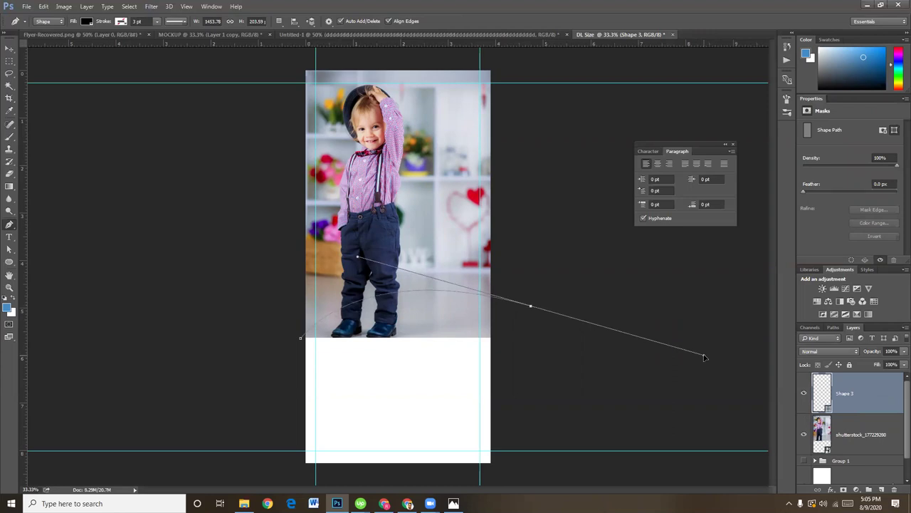
pyautogui.moveTo(704, 358); pyautogui.dragTo(703, 354)
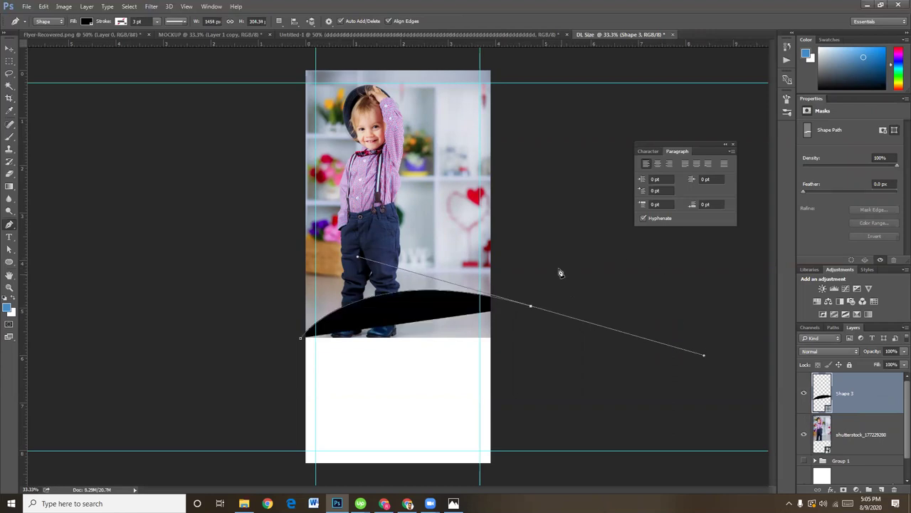
pyautogui.click(545, 224)
pyautogui.click(533, 92)
pyautogui.click(507, 58)
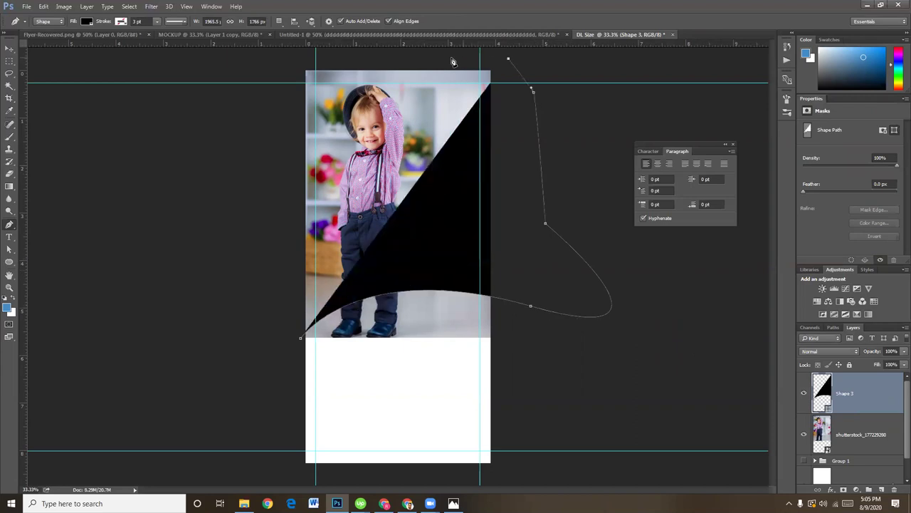
pyautogui.click(296, 60)
pyautogui.click(276, 111)
pyautogui.click(280, 223)
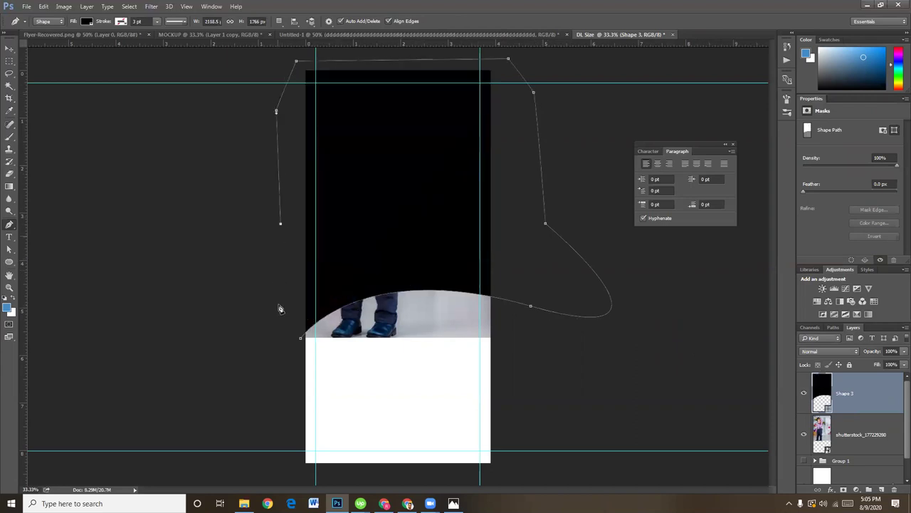
pyautogui.click(300, 339)
pyautogui.moveTo(859, 432); pyautogui.dragTo(857, 373)
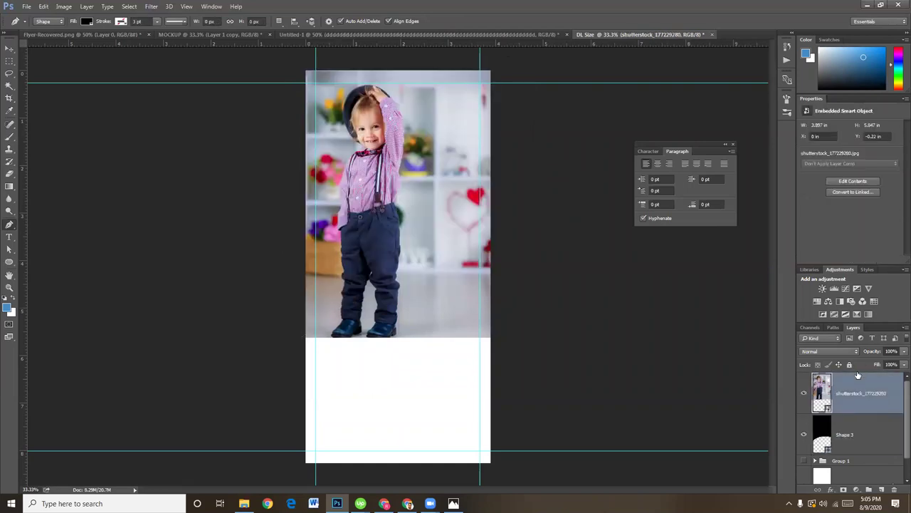
pyautogui.keyDown('alt'); pyautogui.click(871, 412); pyautogui.keyUp('alt')
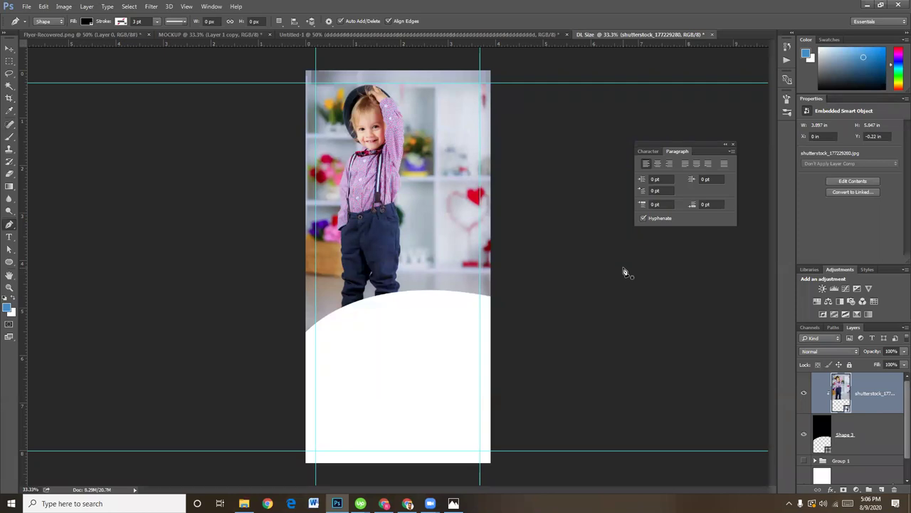
# Step: Draw a curved Pen arc across the photo that follows the white curve's edge
pyautogui.click(858, 427)
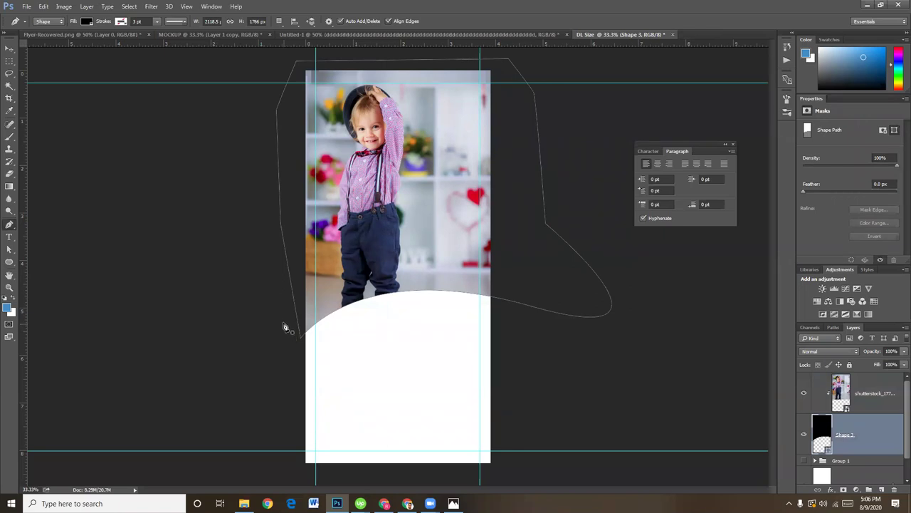
pyautogui.click(511, 269)
pyautogui.hotkey('ctrl', 'z')
pyautogui.click(289, 315)
pyautogui.moveTo(498, 288); pyautogui.dragTo(607, 343)
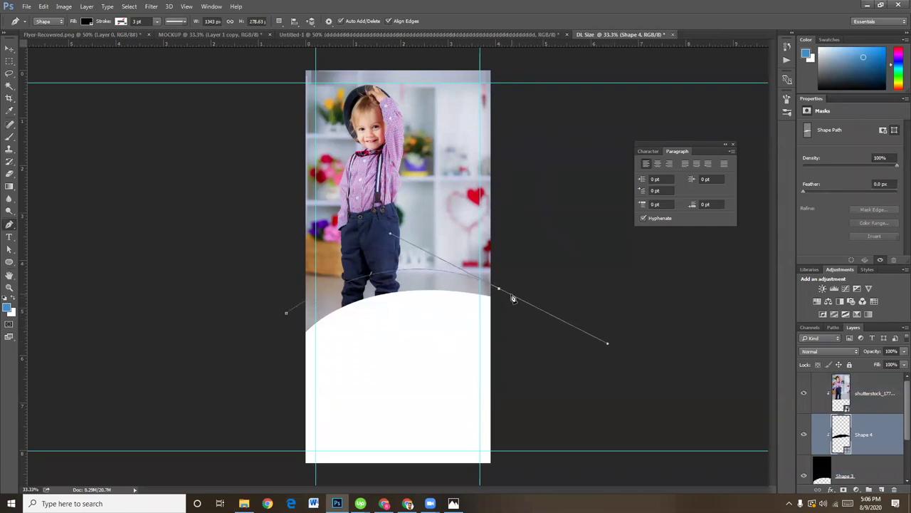
pyautogui.moveTo(499, 290); pyautogui.dragTo(499, 292)
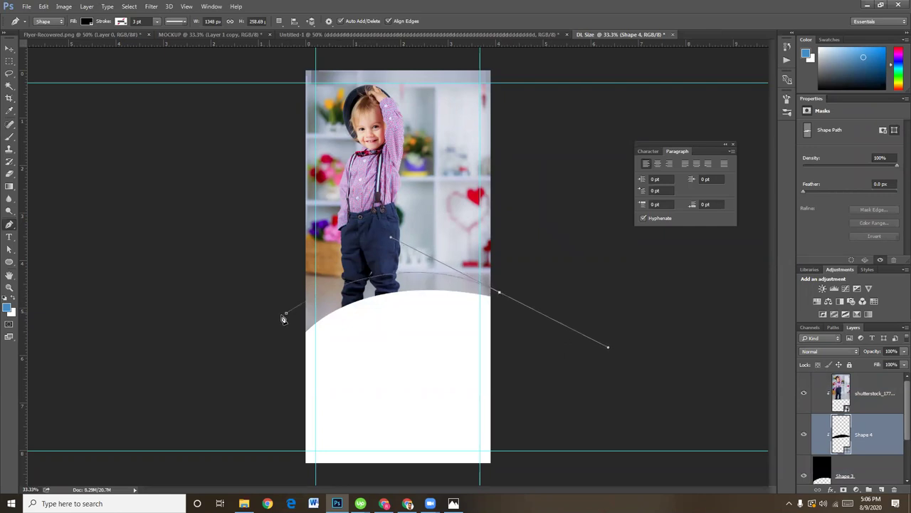
pyautogui.moveTo(391, 237); pyautogui.dragTo(381, 228)
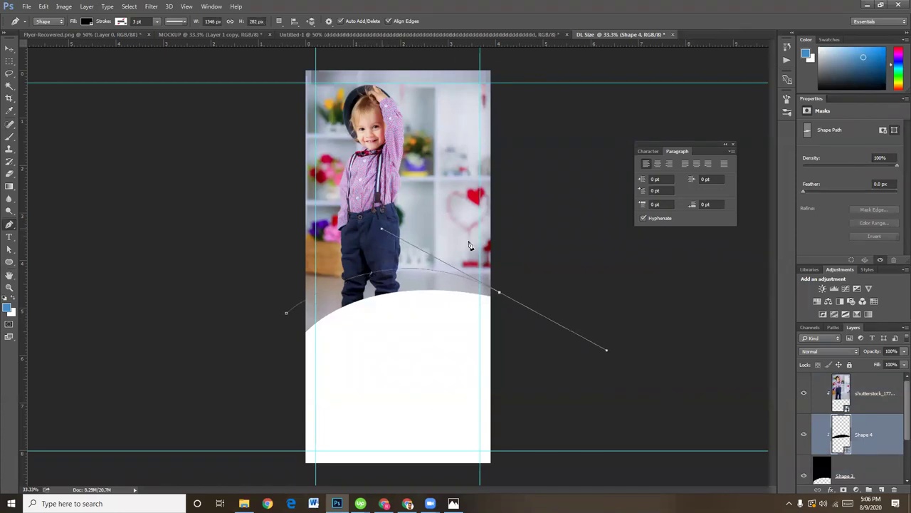
# Step: Give the arc shape a solid black stroke and no fill
pyautogui.click(122, 23)
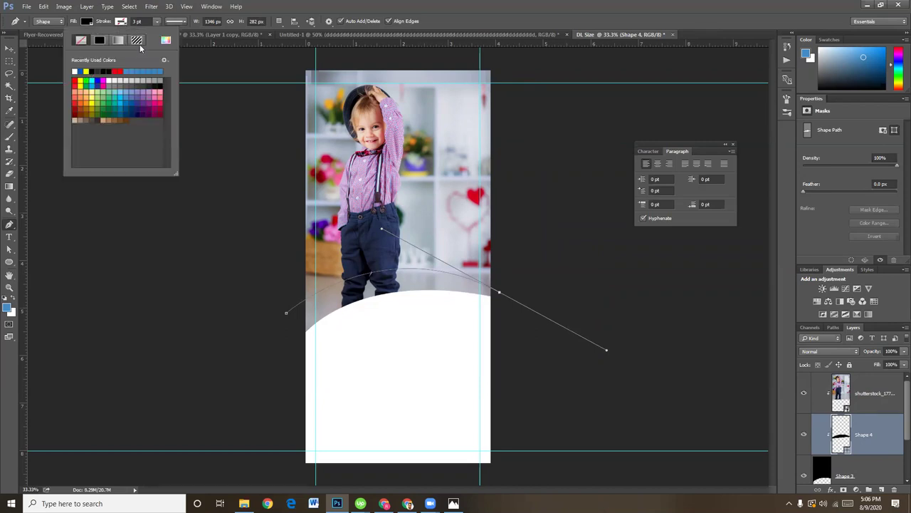
pyautogui.click(104, 71)
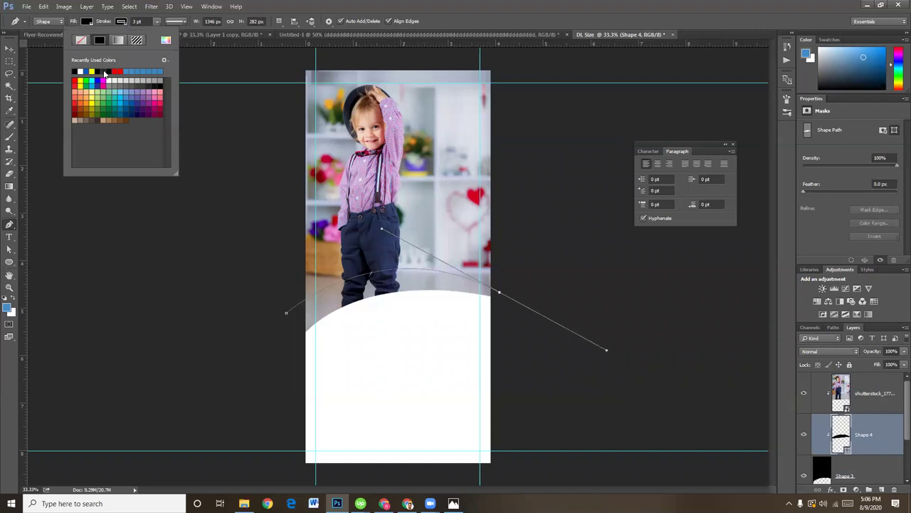
pyautogui.click(866, 437)
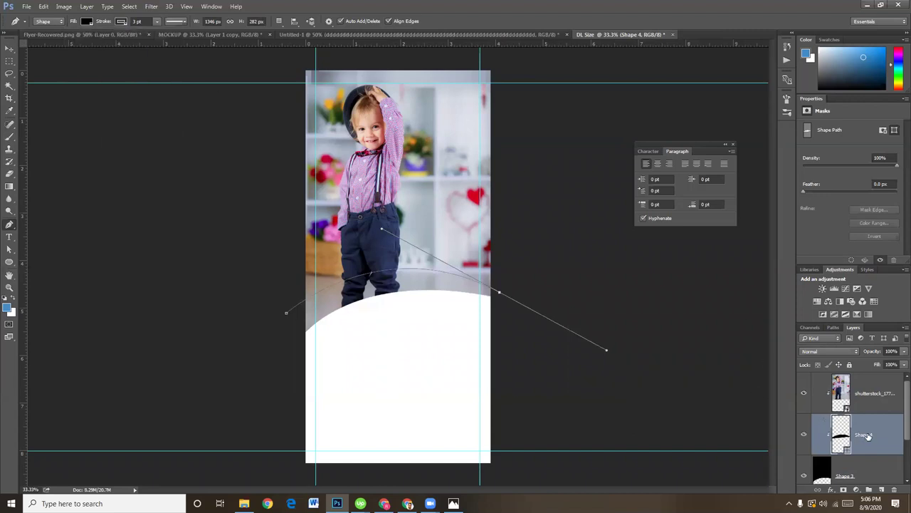
pyautogui.click(86, 21)
pyautogui.click(47, 40)
pyautogui.click(875, 440)
# Step: Move the arc's shape layer above the photo layer in the stack
pyautogui.hotkey('ctrl', ']')
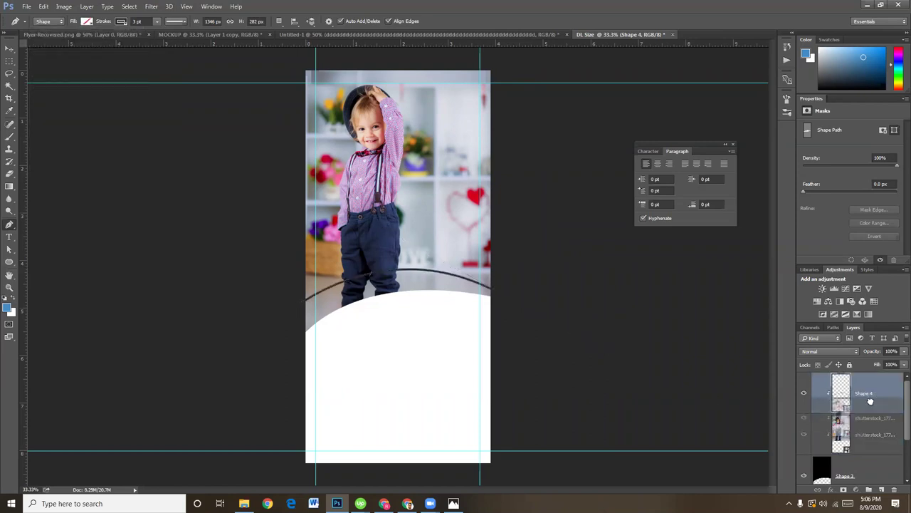
pyautogui.moveTo(870, 401); pyautogui.dragTo(866, 384)
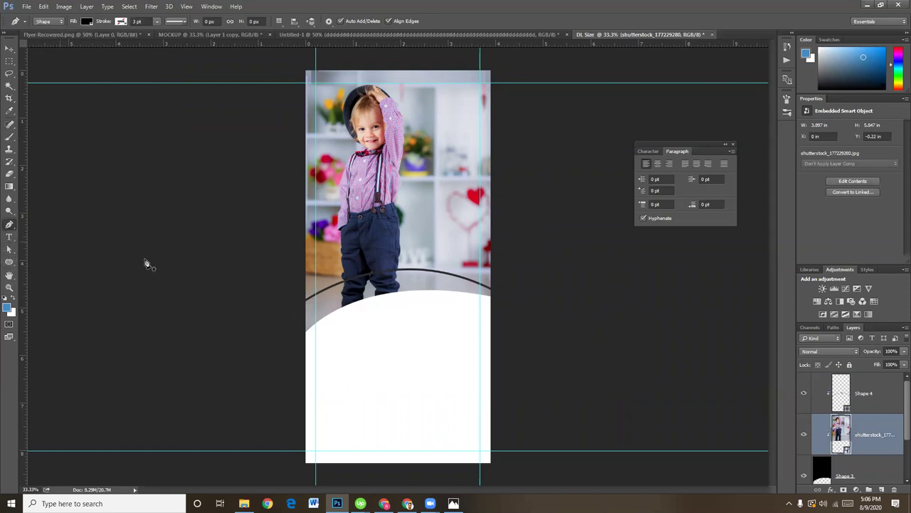
pyautogui.click(870, 390)
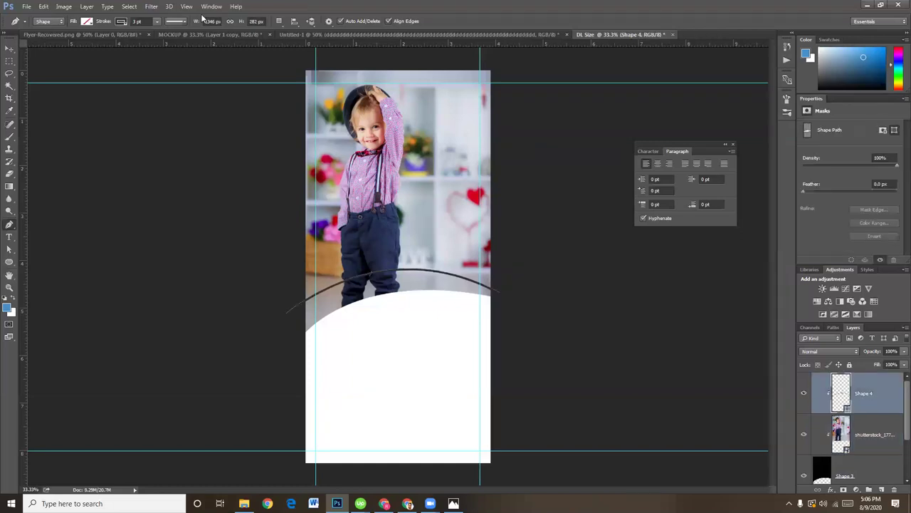
# Step: Change the arc's stroke colour to white in the Color Picker
pyautogui.click(122, 21)
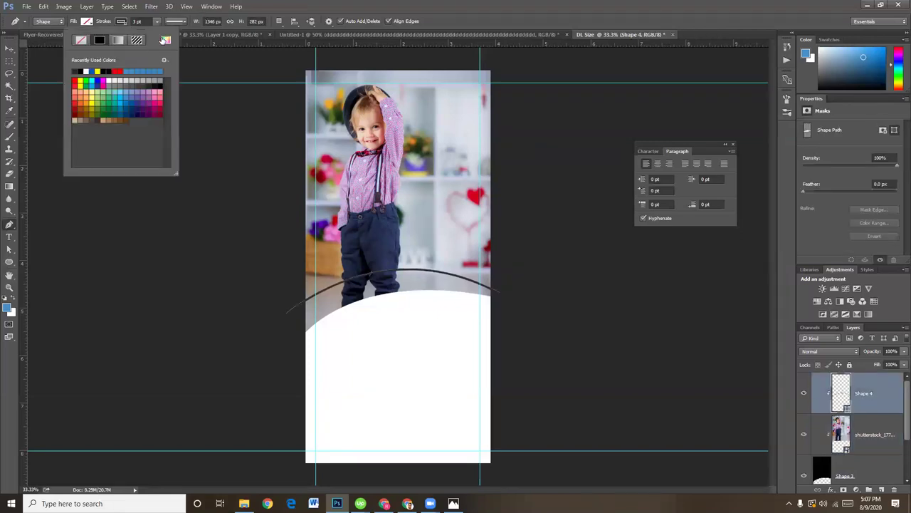
pyautogui.click(165, 40)
pyautogui.click(139, 71)
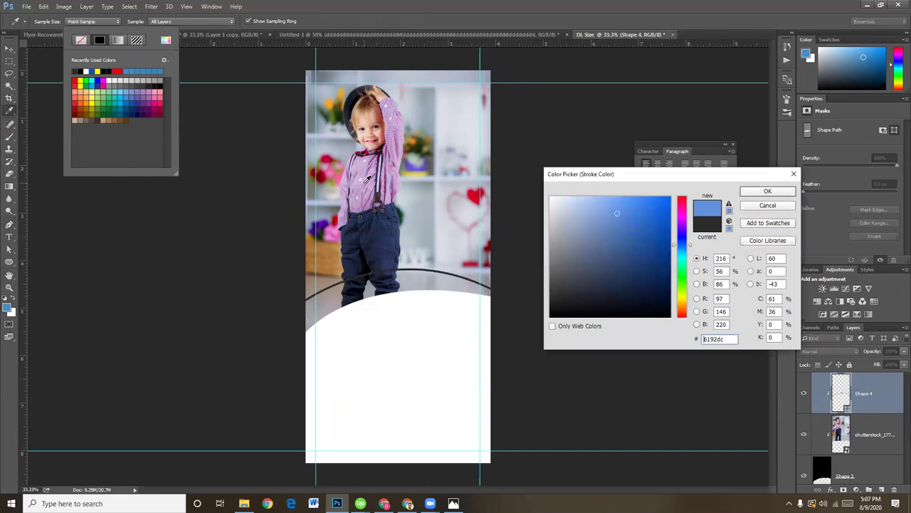
pyautogui.click(380, 238)
pyautogui.click(550, 199)
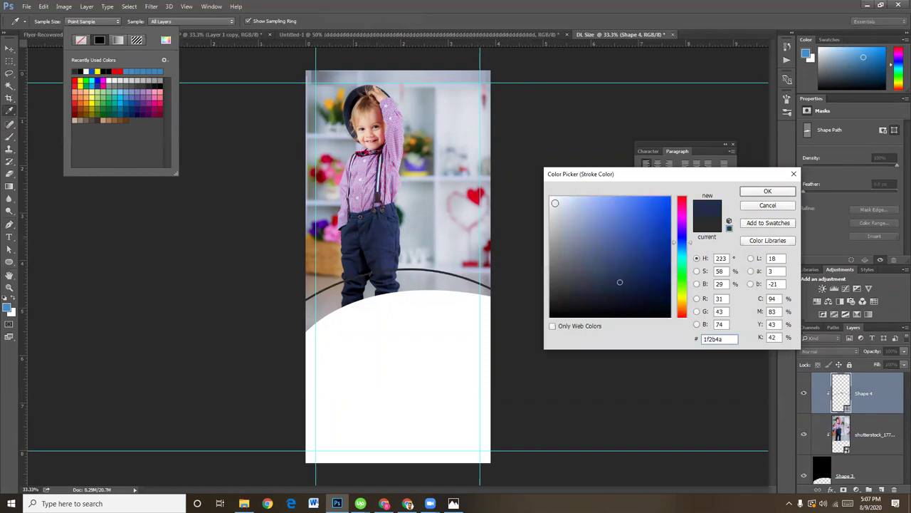
pyautogui.click(773, 192)
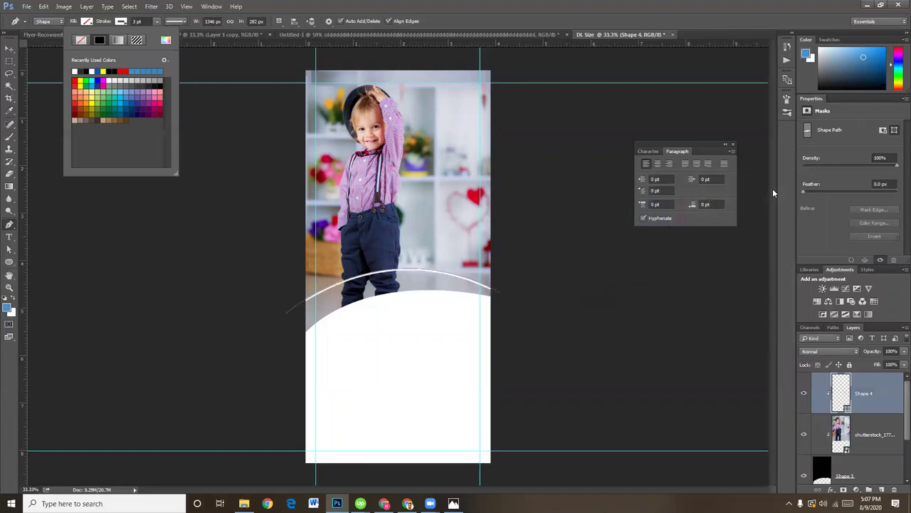
pyautogui.click(10, 49)
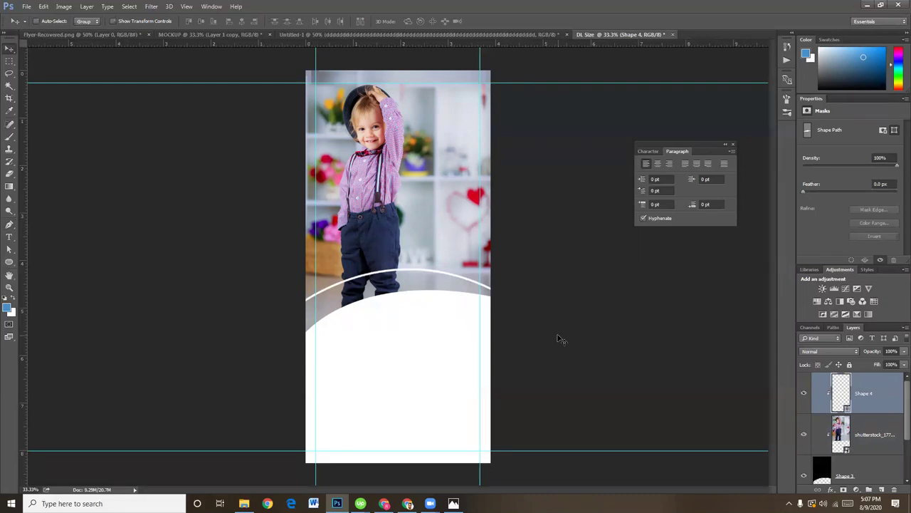
# Step: Draw a small ellipse just below the curve at the white area's left edge
pyautogui.click(10, 261)
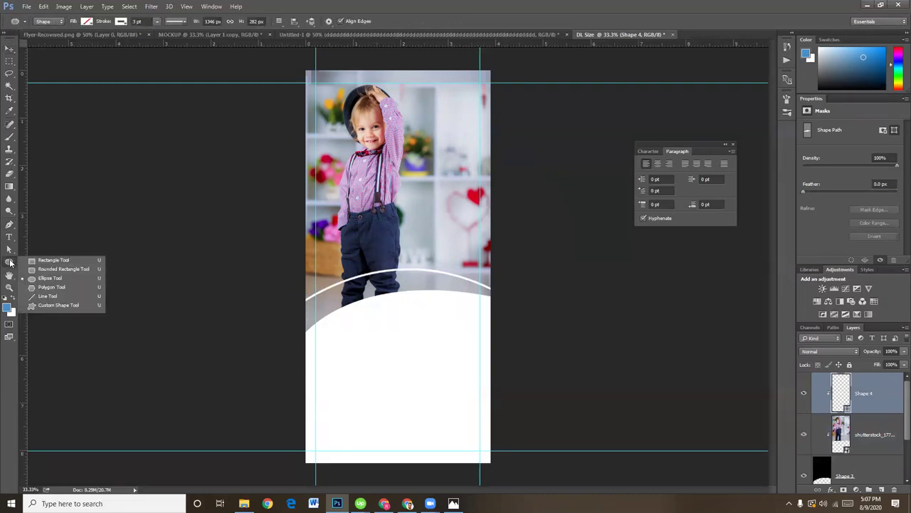
pyautogui.click(38, 279)
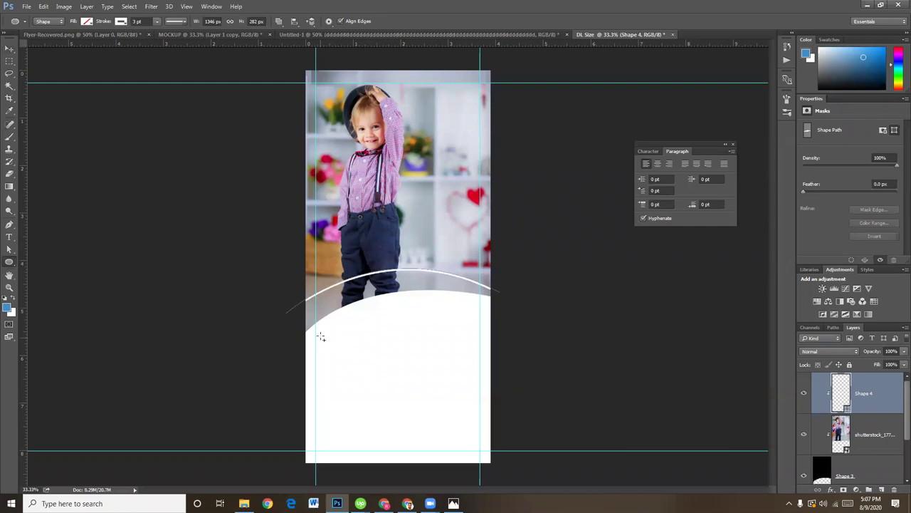
pyautogui.moveTo(318, 333); pyautogui.dragTo(333, 360)
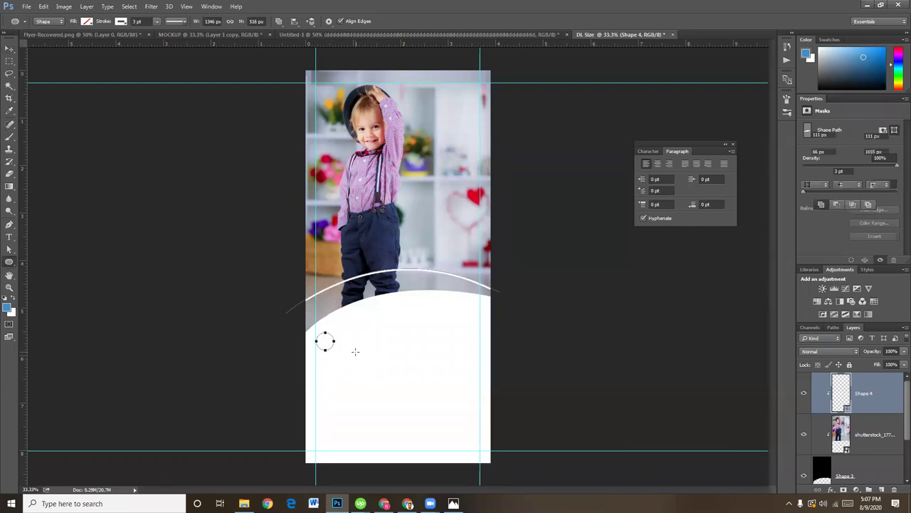
pyautogui.hotkey('ctrl', '+')
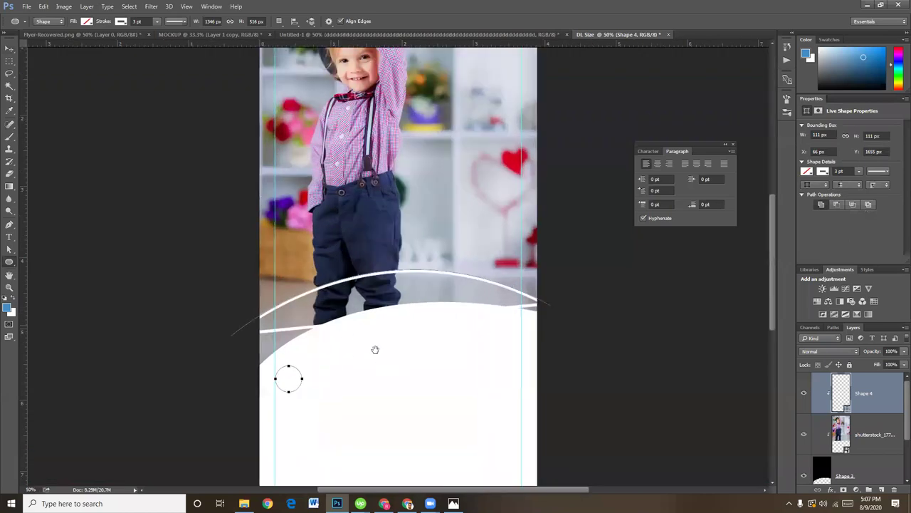
pyautogui.scroll(-2, 375, 299)
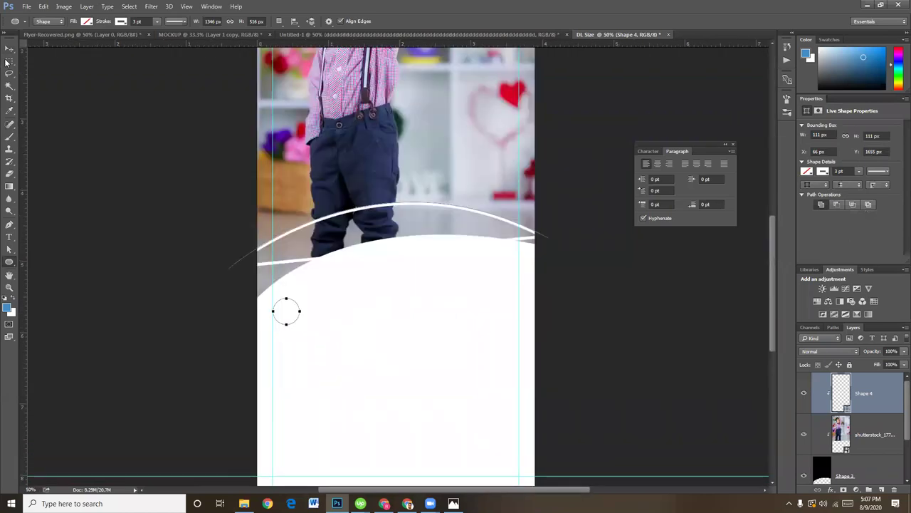
pyautogui.click(9, 49)
pyautogui.click(439, 283)
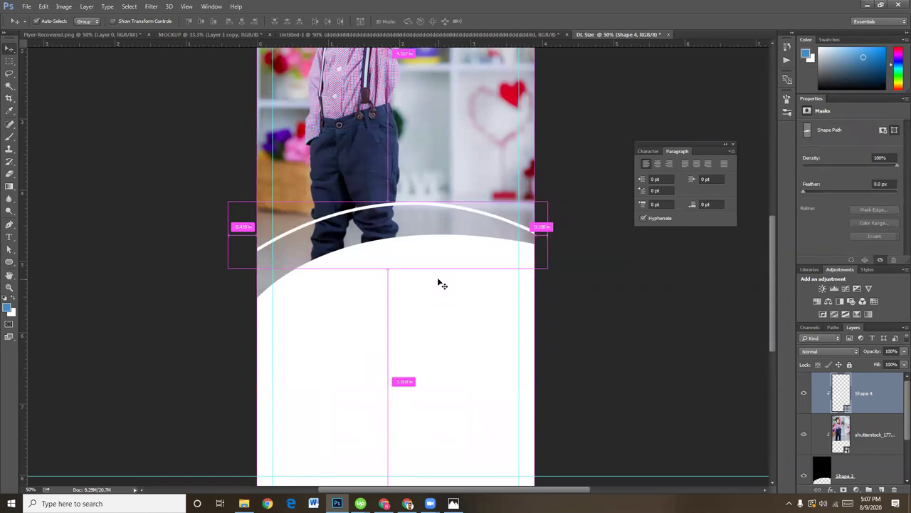
pyautogui.click(9, 262)
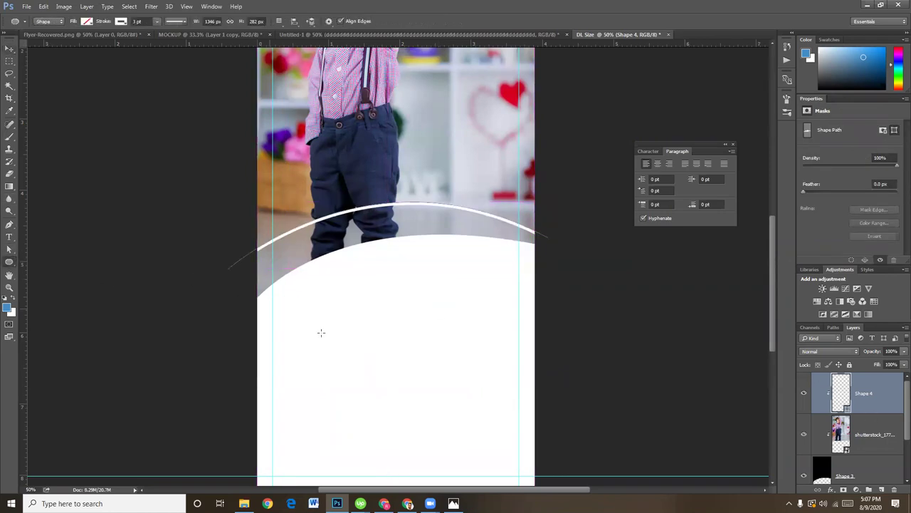
pyautogui.moveTo(275, 301); pyautogui.dragTo(297, 326)
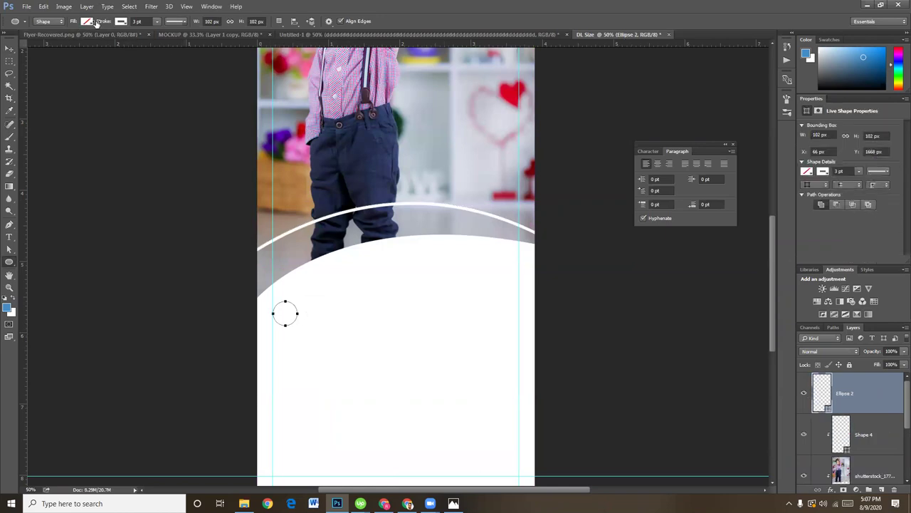
# Step: Fill the circle with navy #222d4c sampled from the boy's trousers
pyautogui.click(121, 23)
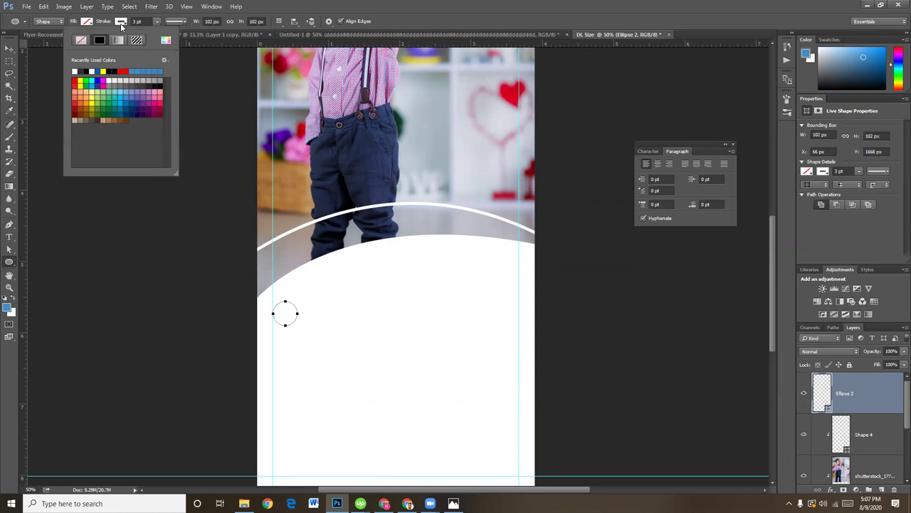
pyautogui.click(87, 23)
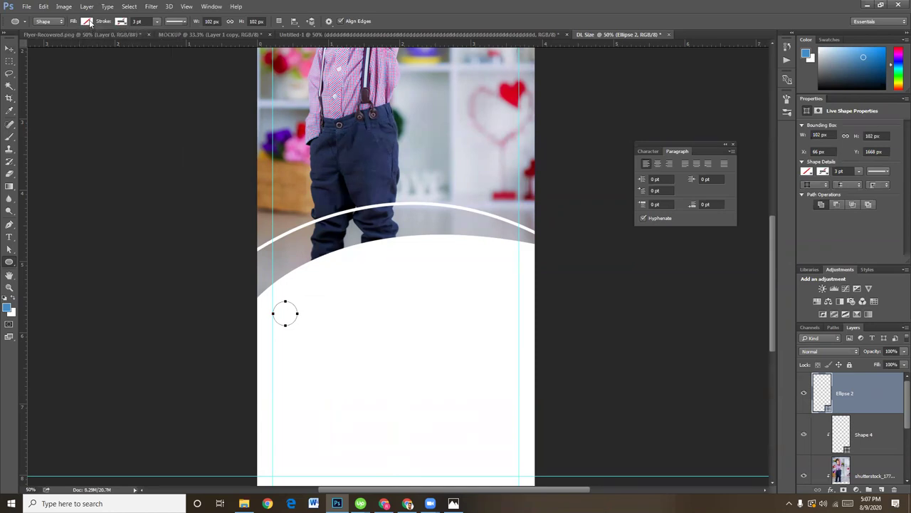
pyautogui.click(88, 22)
pyautogui.click(131, 39)
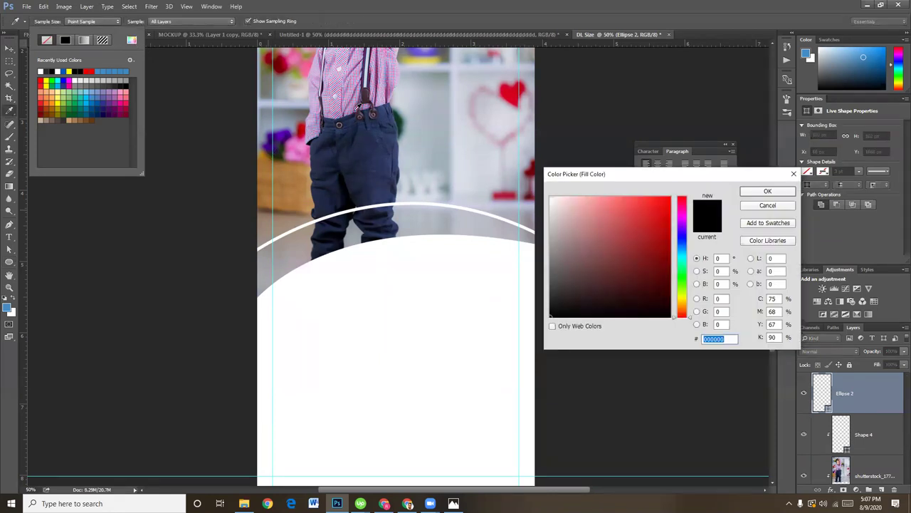
pyautogui.click(356, 139)
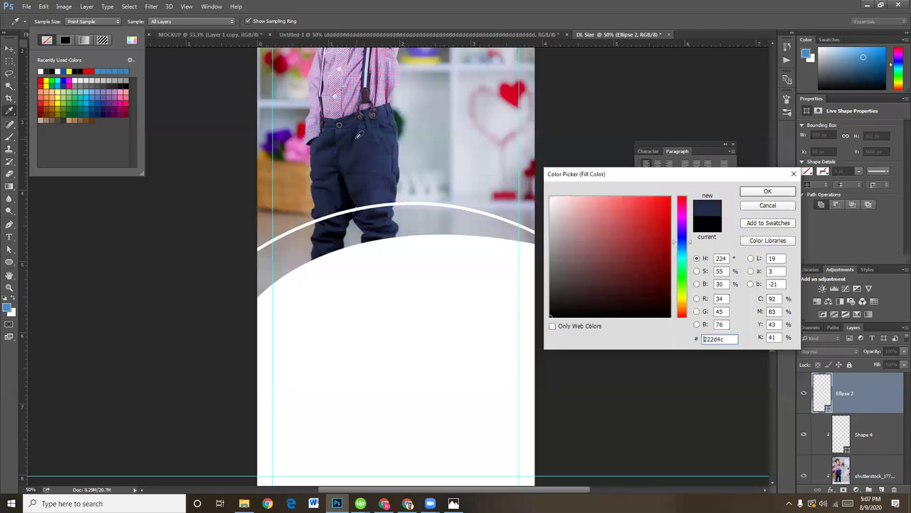
pyautogui.click(769, 192)
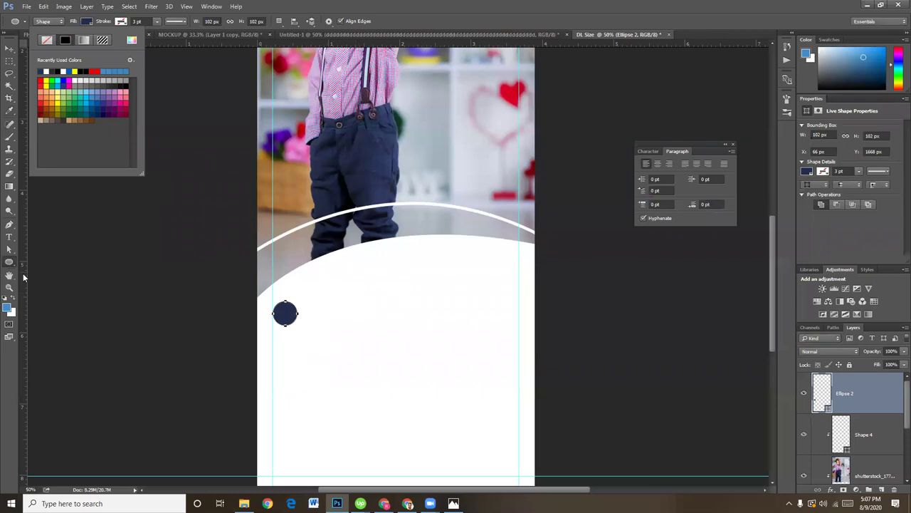
pyautogui.click(9, 236)
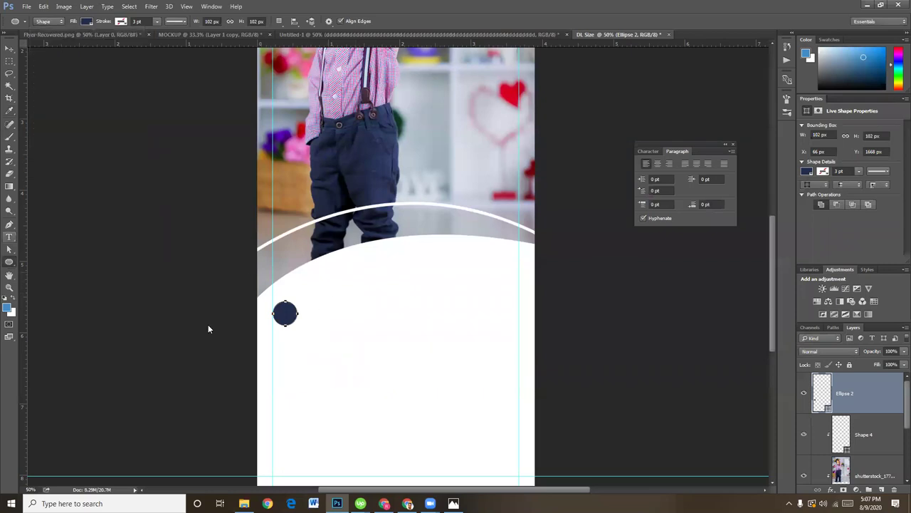
# Step: Add a number 1 text, move it onto the navy circle and scale it to fit
pyautogui.click(322, 334)
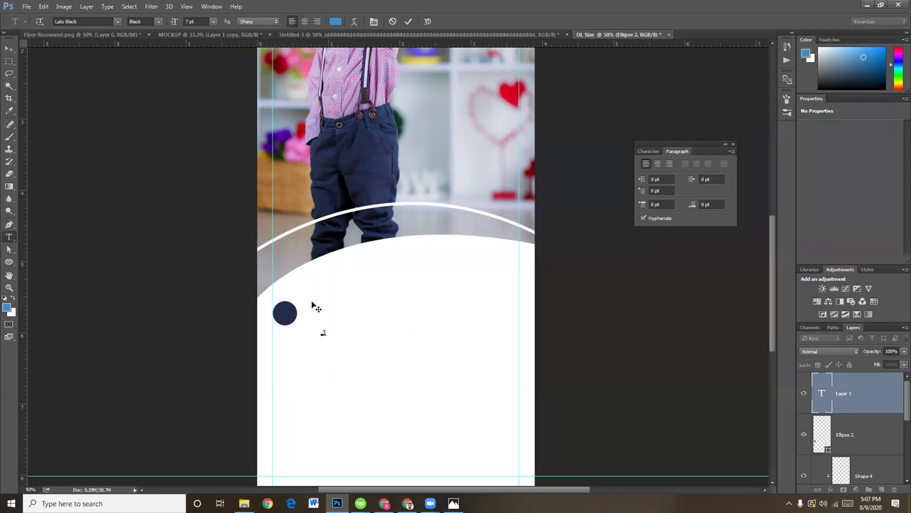
pyautogui.hotkey('ctrl', 'Return')
pyautogui.moveTo(321, 334); pyautogui.dragTo(283, 316)
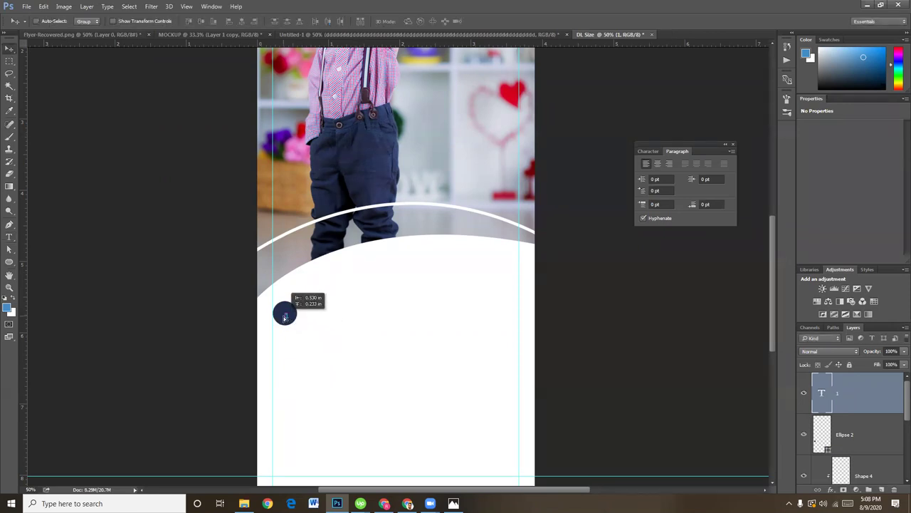
pyautogui.hotkey('ctrl', '+')
pyautogui.hotkey('ctrl', '+')
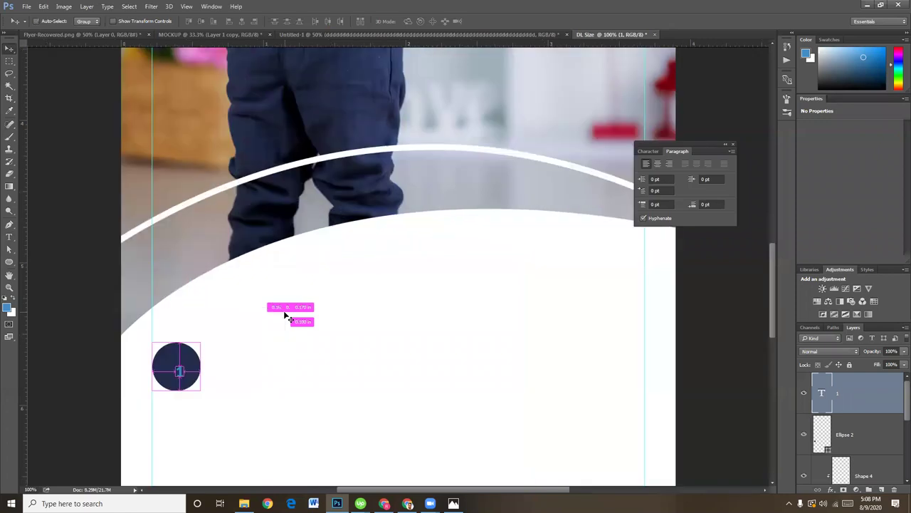
pyautogui.hotkey('ctrl', '+')
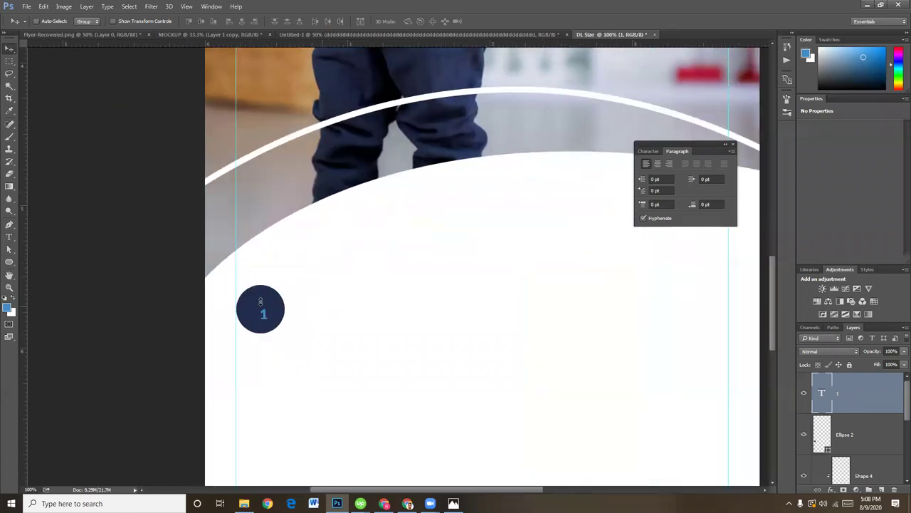
pyautogui.hotkey('ctrl', 't')
pyautogui.moveTo(258, 305); pyautogui.dragTo(250, 294)
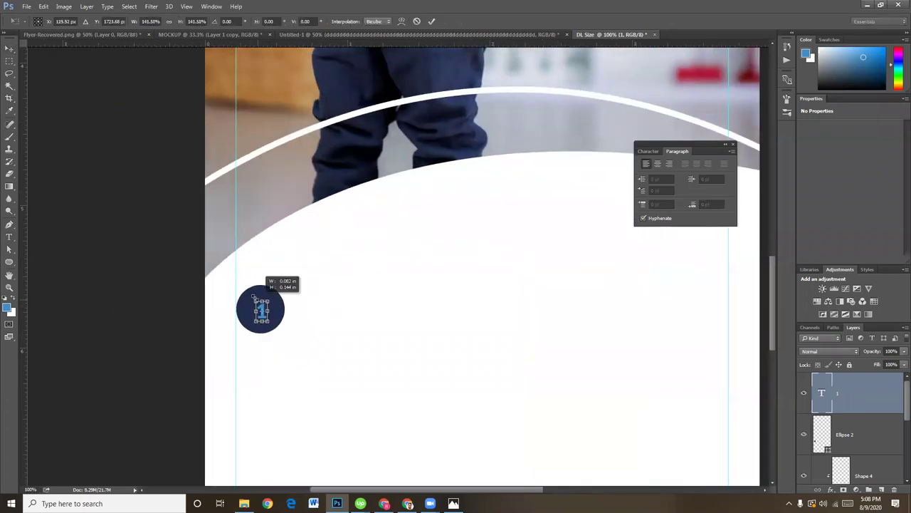
pyautogui.press('Return')
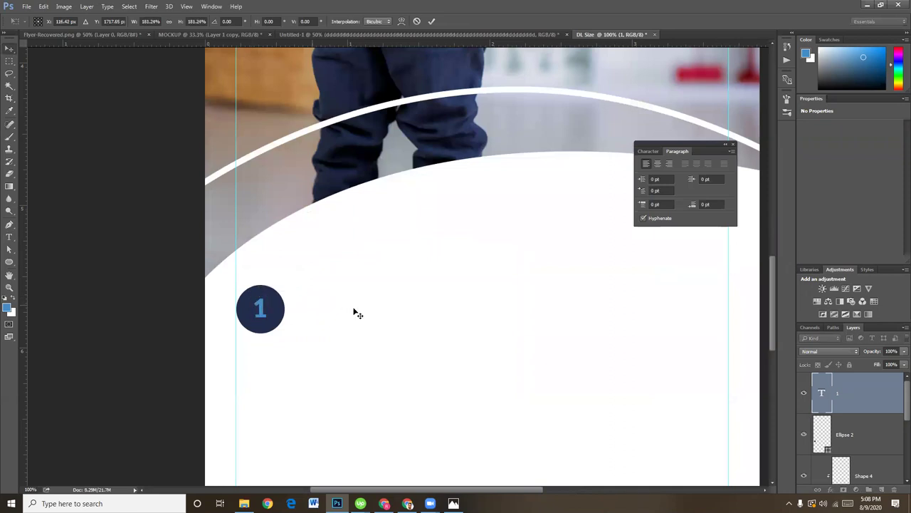
pyautogui.hotkey('ctrl', 't')
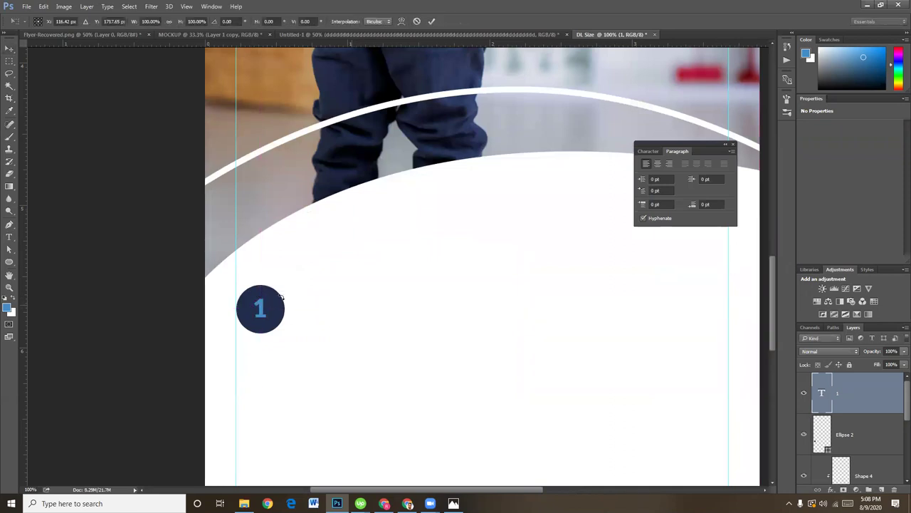
pyautogui.moveTo(274, 289); pyautogui.dragTo(267, 297)
pyautogui.press('Return')
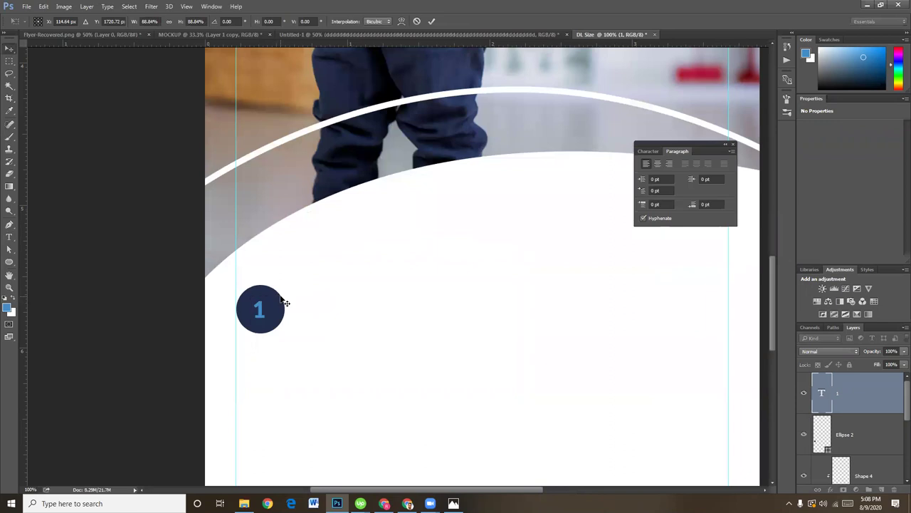
# Step: Centre the 1 horizontally on the Ellipse 2 circle, then deselect
pyautogui.keyDown('ctrl'); pyautogui.click(824, 438); pyautogui.keyUp('ctrl')
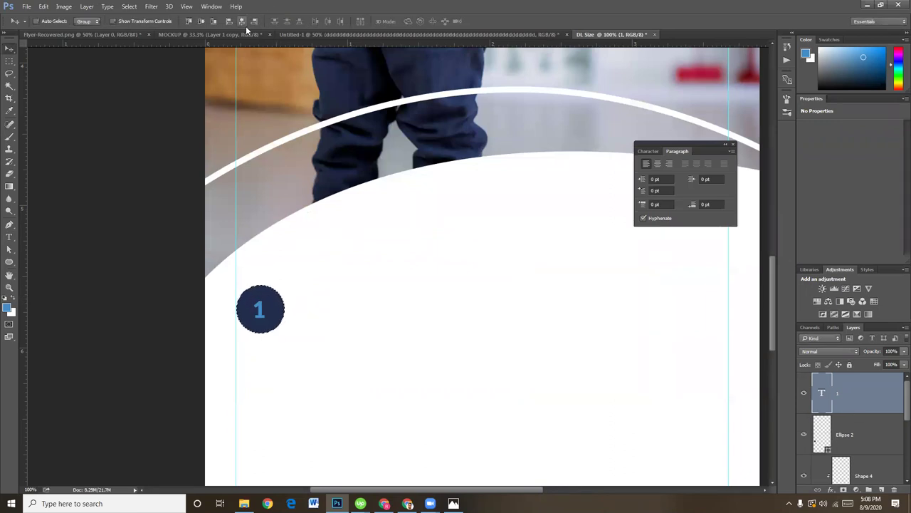
pyautogui.click(201, 22)
pyautogui.hotkey('ctrl', 'd')
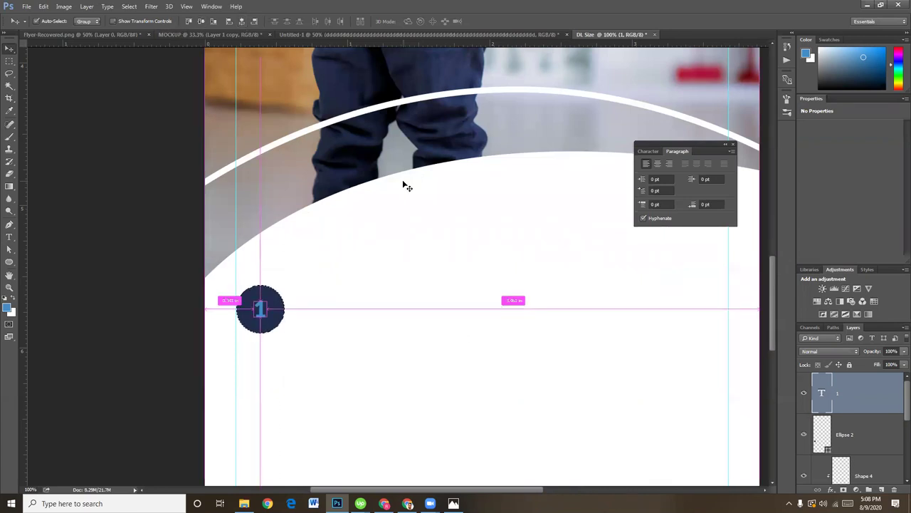
pyautogui.hotkey('ctrl', '-')
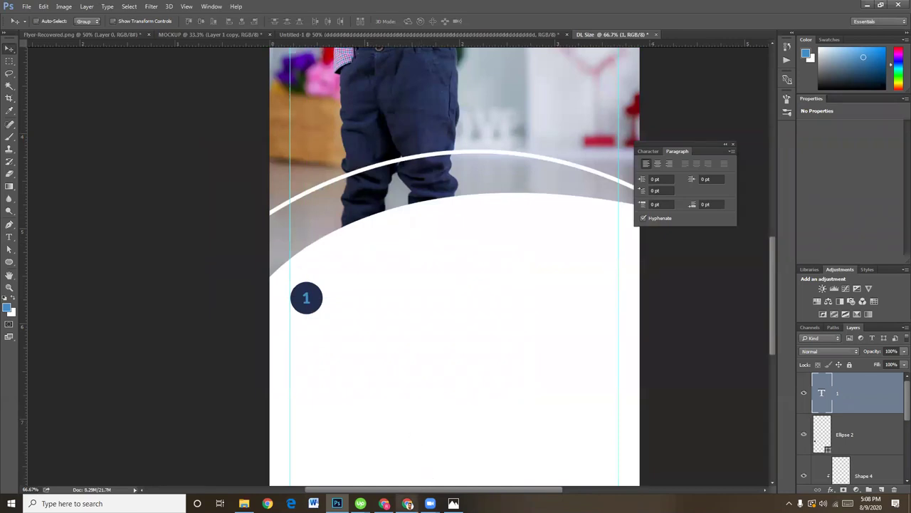
pyautogui.click(408, 504)
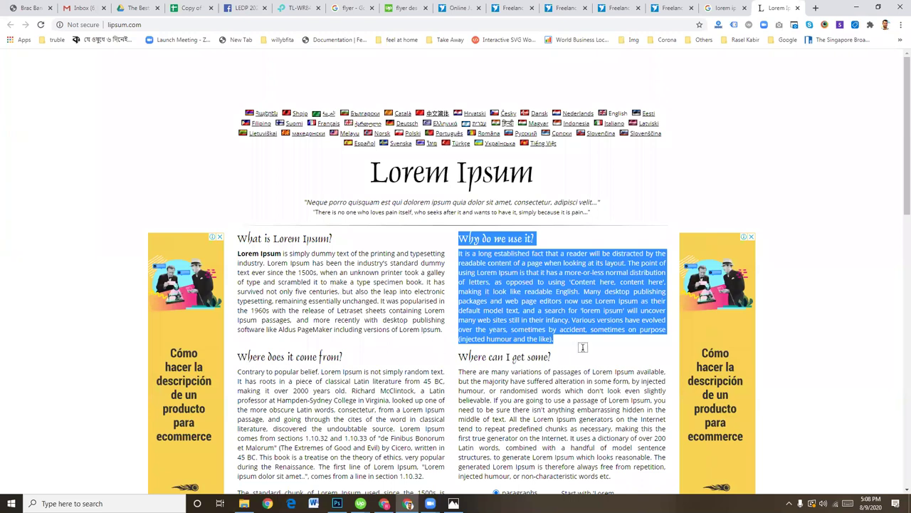
# Step: Switch from Chrome back to the Photoshop flyer
pyautogui.hotkey('alt', 'Tab')
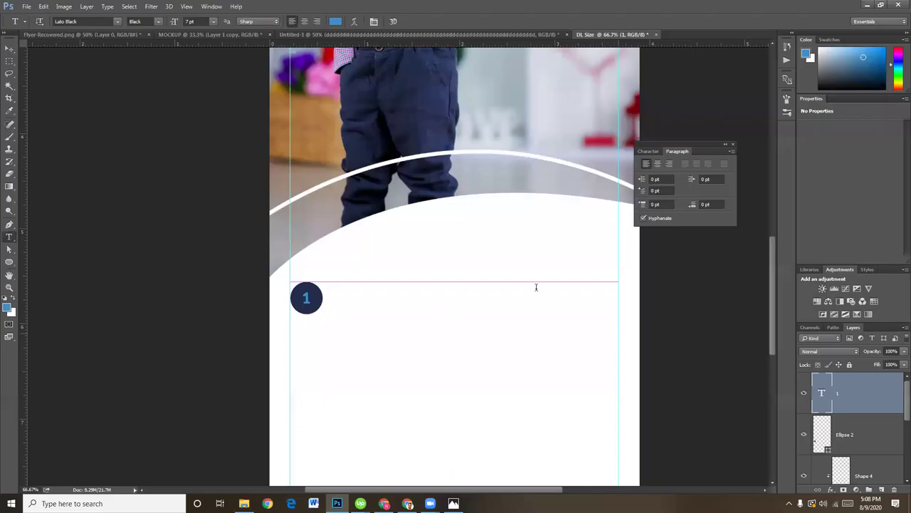
# Step: Paste the 'Why do we use it?' paragraph beside the numbered circle
pyautogui.hotkey('ctrl', 'v')
pyautogui.click(9, 51)
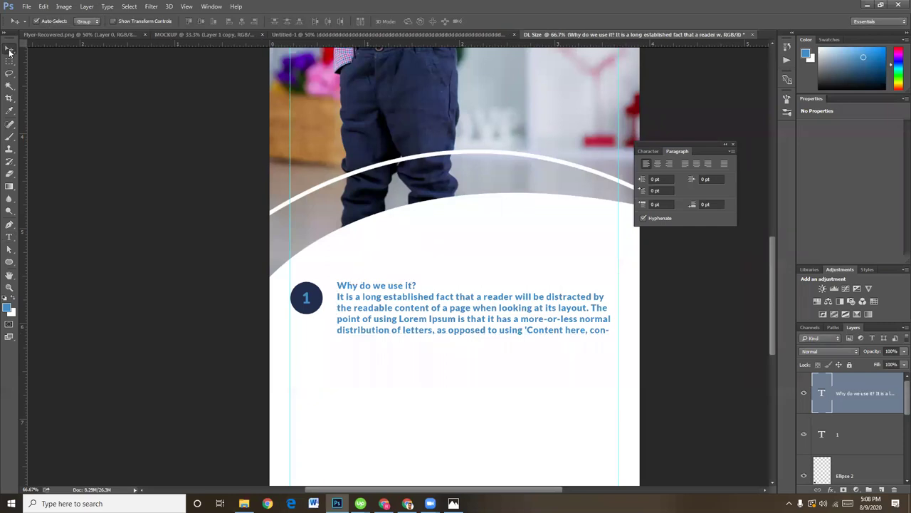
pyautogui.hotkey('ctrl', '-')
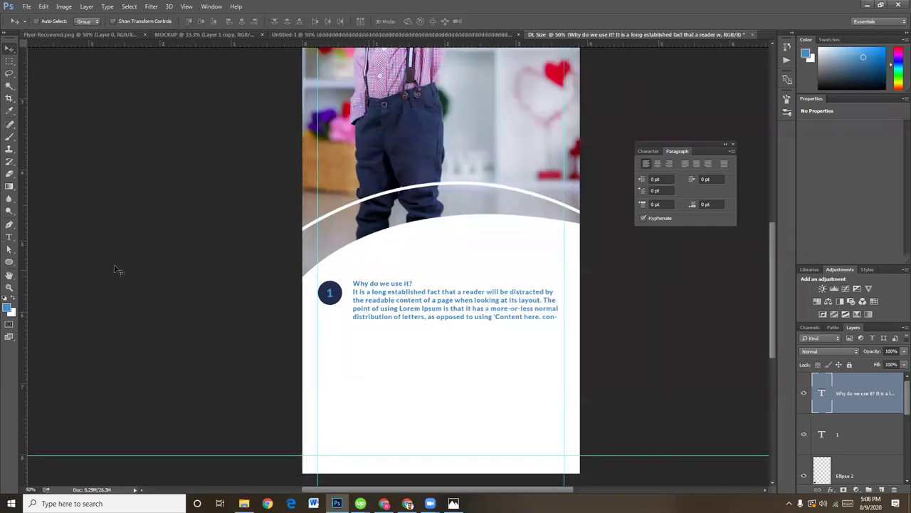
# Step: Set the paragraph to Lato Regular at 7 pt and extend its text box downward
pyautogui.click(9, 236)
pyautogui.click(397, 300)
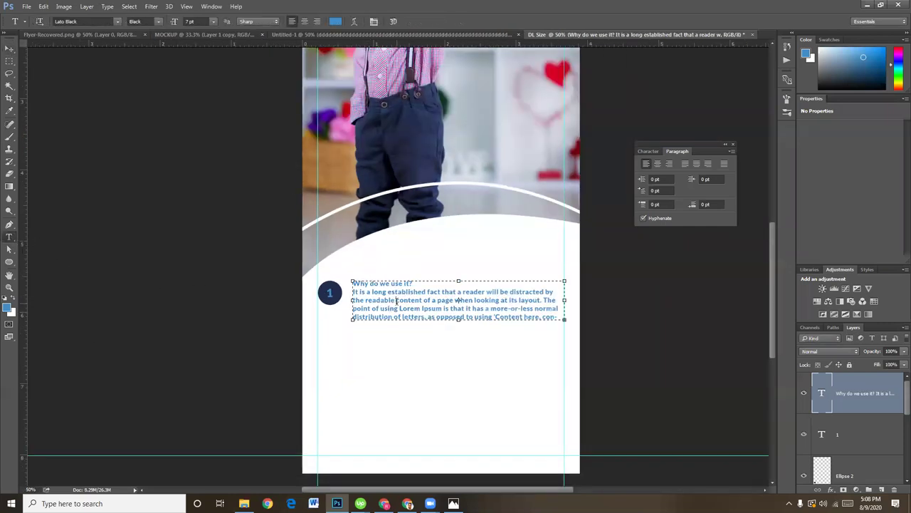
pyautogui.hotkey('ctrl', 'a')
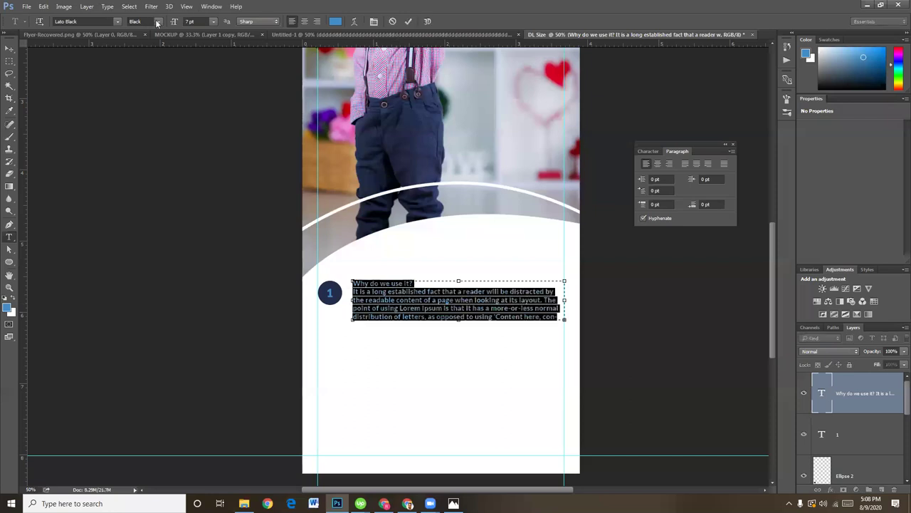
pyautogui.click(155, 22)
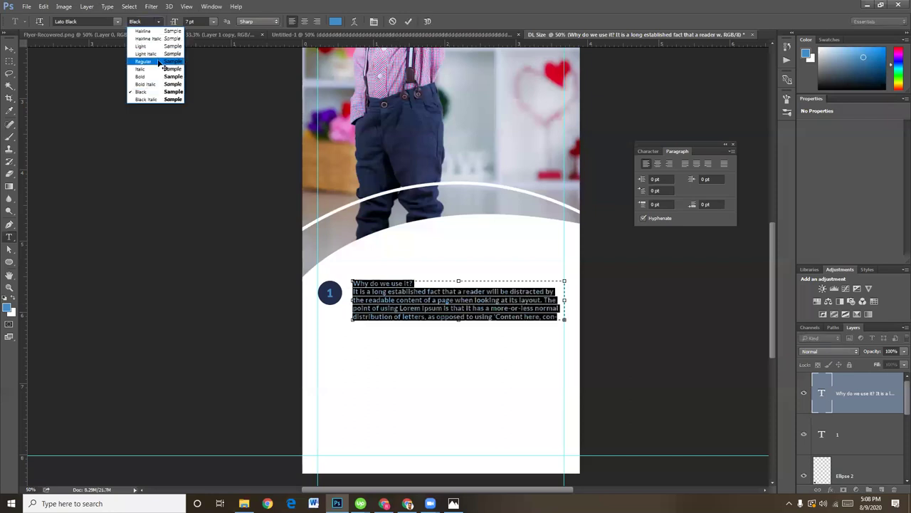
pyautogui.press('Return')
pyautogui.click(198, 20)
pyautogui.write('5')
pyautogui.press('Return')
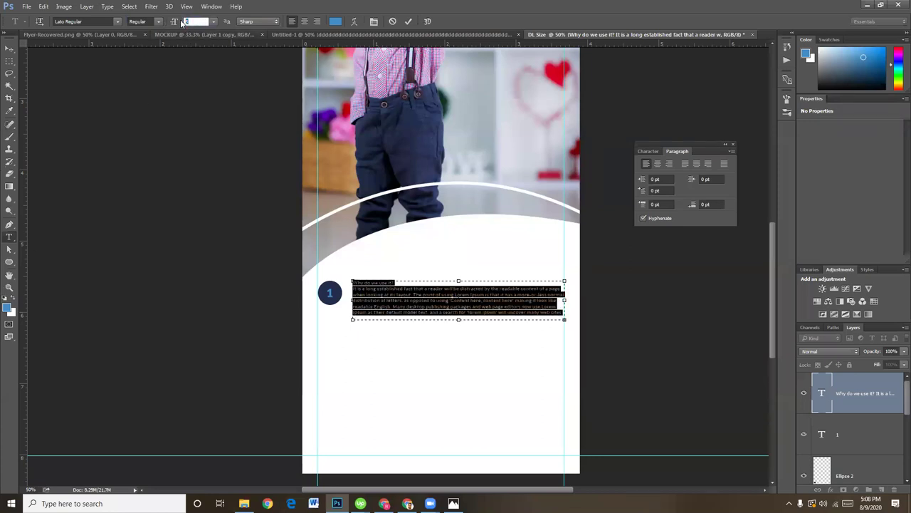
pyautogui.moveTo(178, 22); pyautogui.dragTo(182, 22)
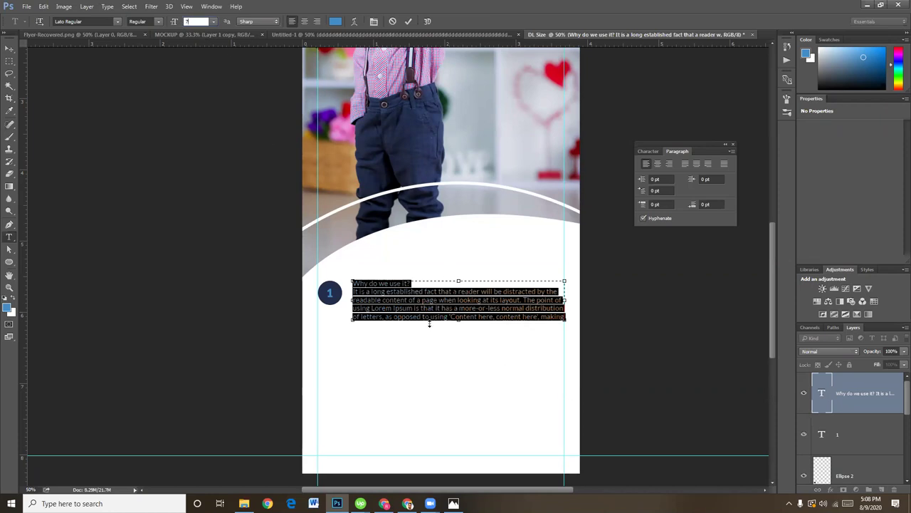
pyautogui.moveTo(458, 321); pyautogui.dragTo(458, 328)
# Step: Colour all the paragraph text dark grey #2f2f2f
pyautogui.click(16, 50)
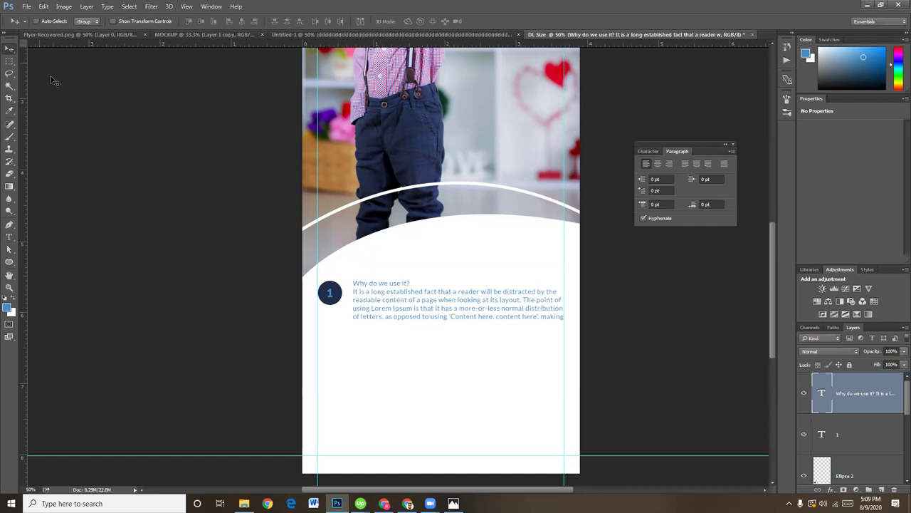
pyautogui.click(10, 237)
pyautogui.click(423, 302)
pyautogui.hotkey('ctrl', 'a')
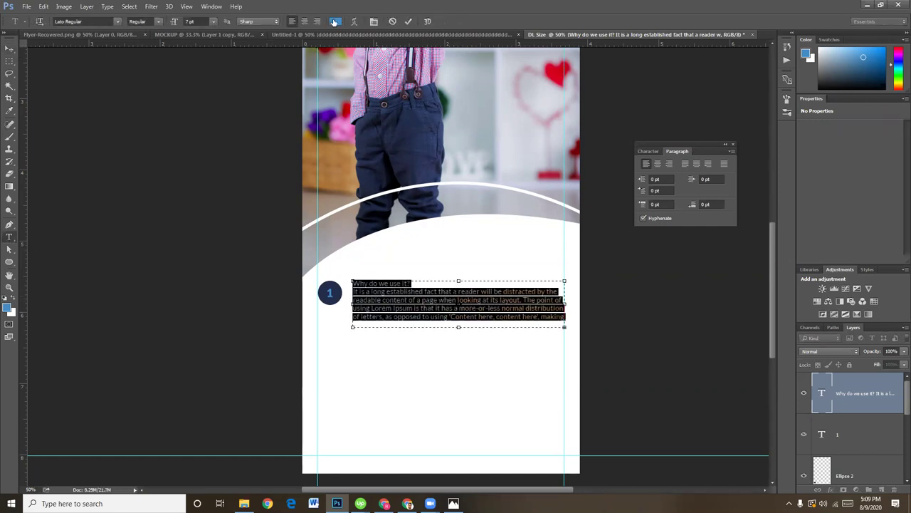
pyautogui.click(334, 22)
pyautogui.write('2323232f2f2f')
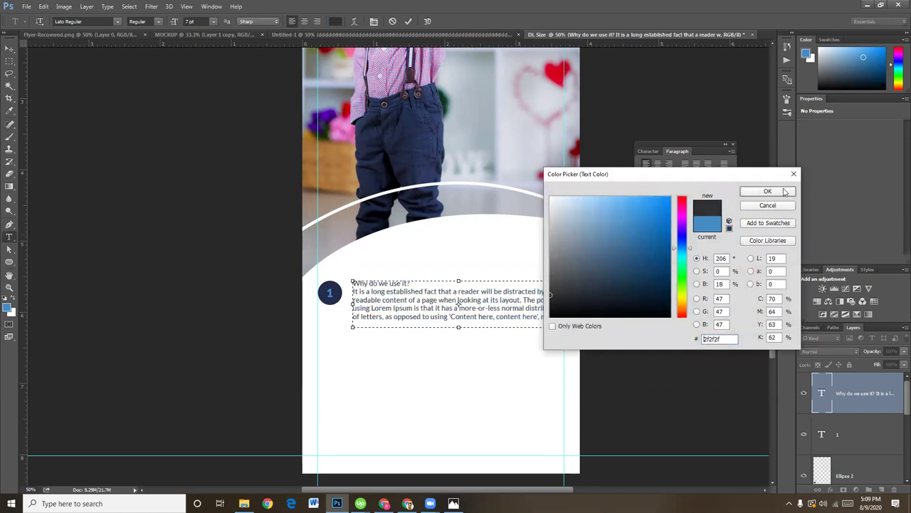
pyautogui.click(784, 193)
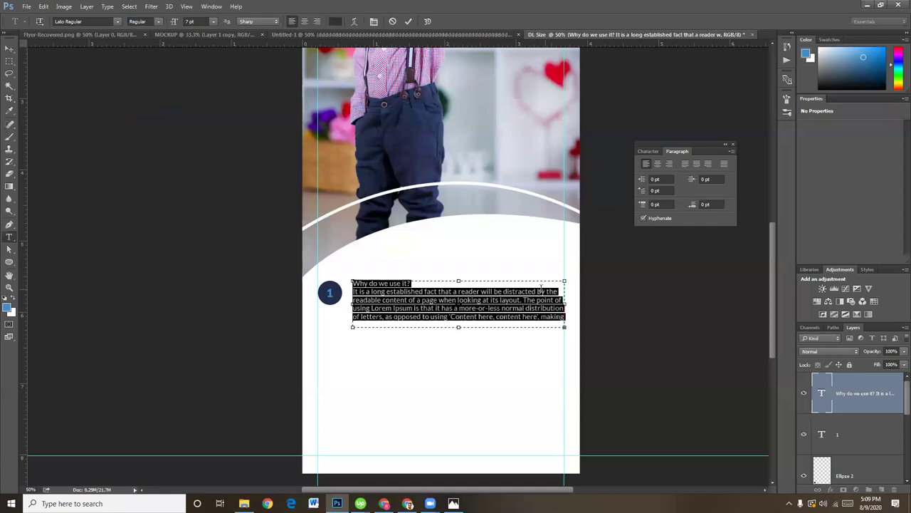
# Step: Tighten the body lines' leading to 11 pt and commit the text
pyautogui.click(538, 291)
pyautogui.tripleClick(539, 291)
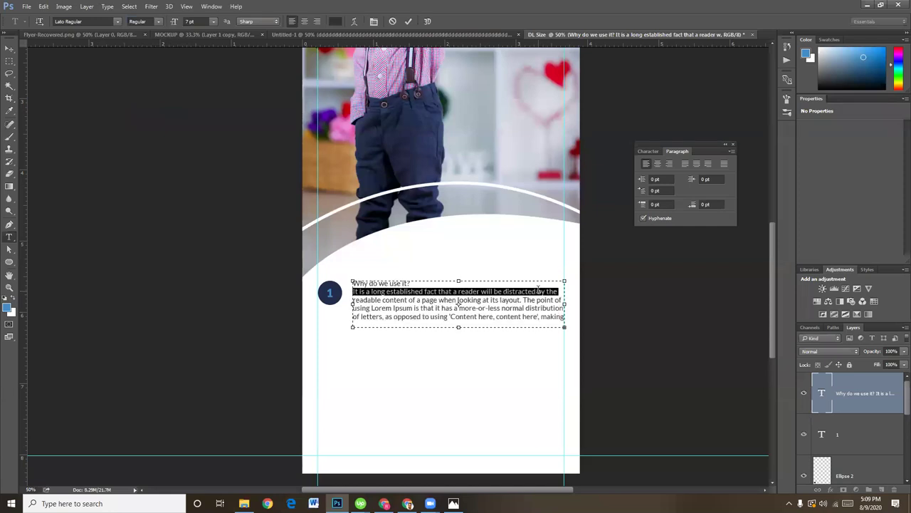
pyautogui.click(650, 151)
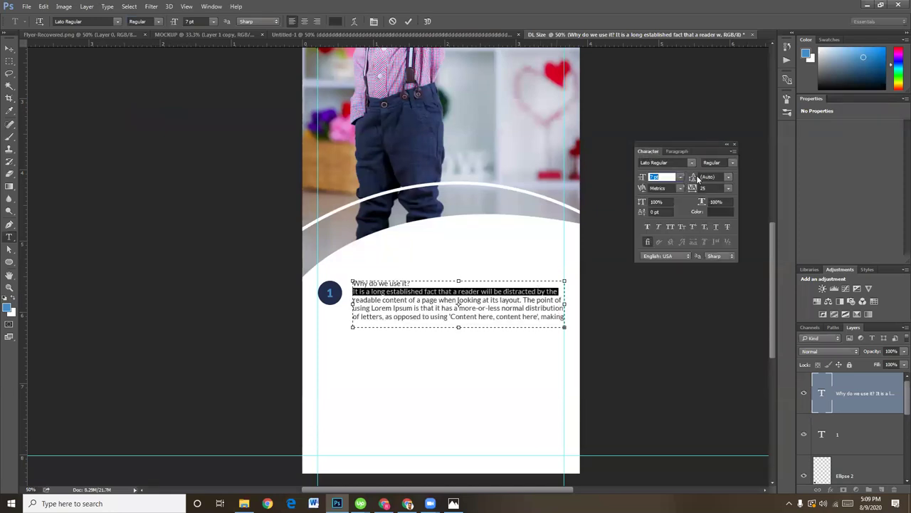
pyautogui.moveTo(699, 177); pyautogui.dragTo(698, 177)
pyautogui.click(10, 49)
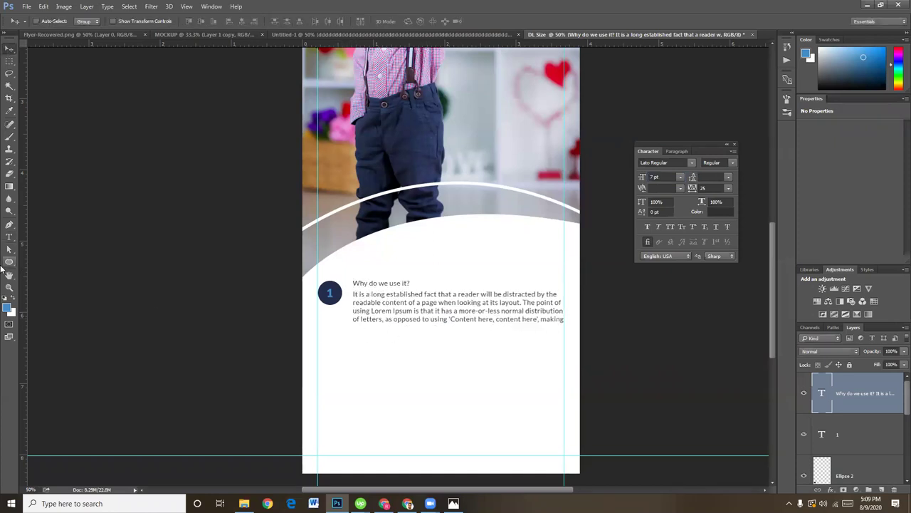
# Step: Recolour the numeral 1 white (#ffffff), then select the numeral and circle layers
pyautogui.click(9, 236)
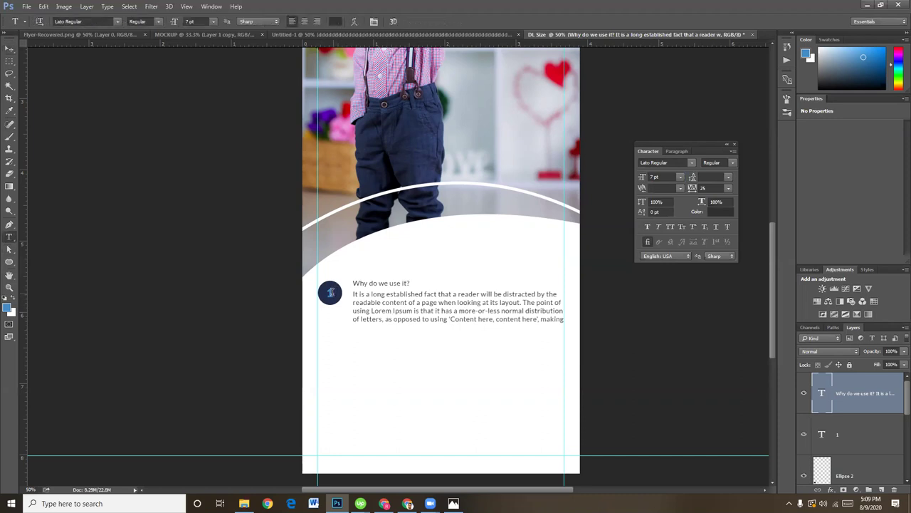
pyautogui.doubleClick(330, 293)
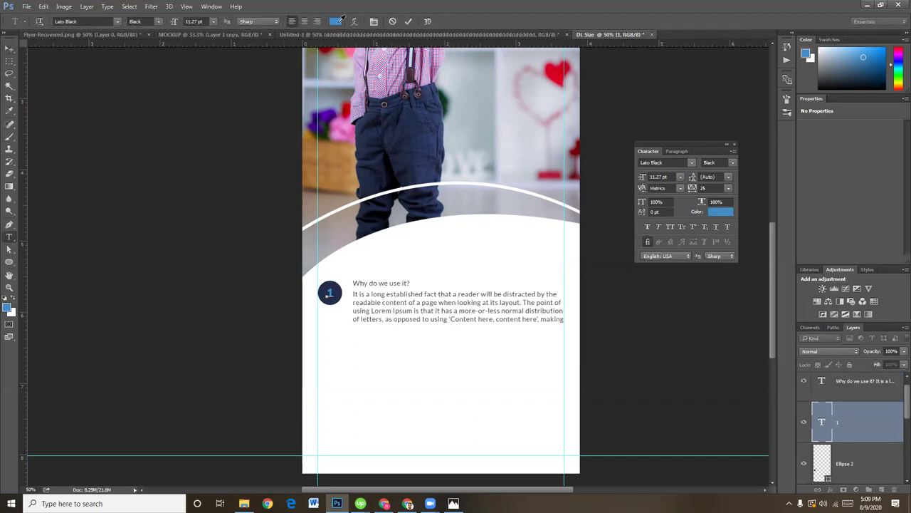
pyautogui.click(336, 22)
pyautogui.click(551, 198)
pyautogui.click(780, 194)
pyautogui.click(9, 51)
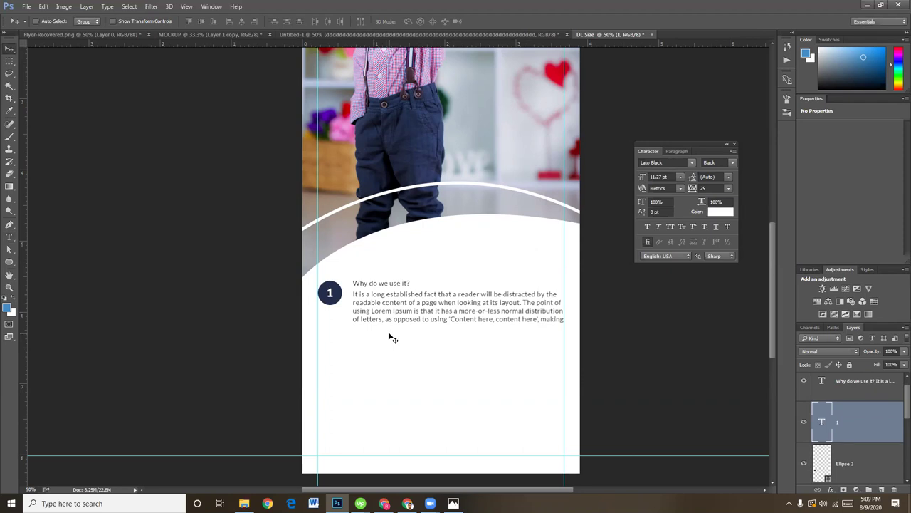
pyautogui.keyDown('shift'); pyautogui.click(863, 382); pyautogui.keyUp('shift')
pyautogui.keyDown('shift'); pyautogui.click(866, 464); pyautogui.keyUp('shift')
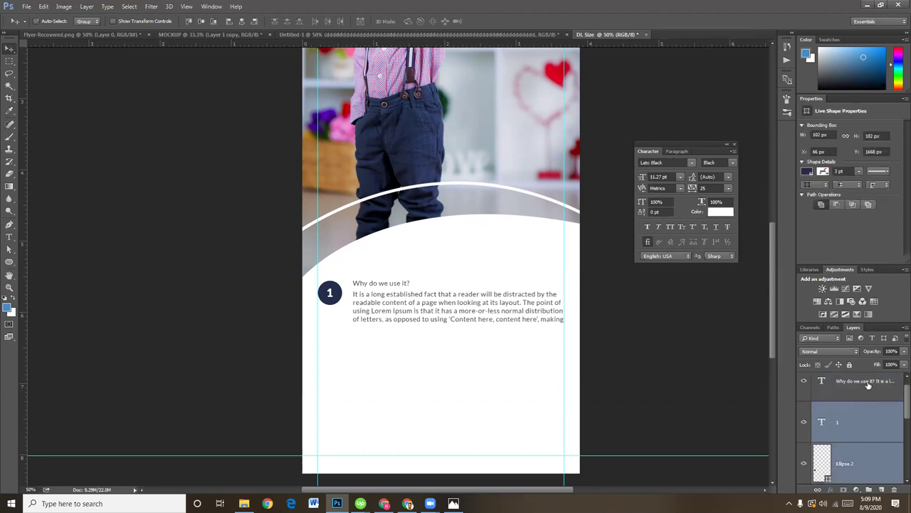
# Step: Group the paragraph, numeral and circle layers, Alt-drag two copies below, and select all three groups
pyautogui.click(869, 385)
pyautogui.keyDown('shift'); pyautogui.click(874, 467); pyautogui.keyUp('shift')
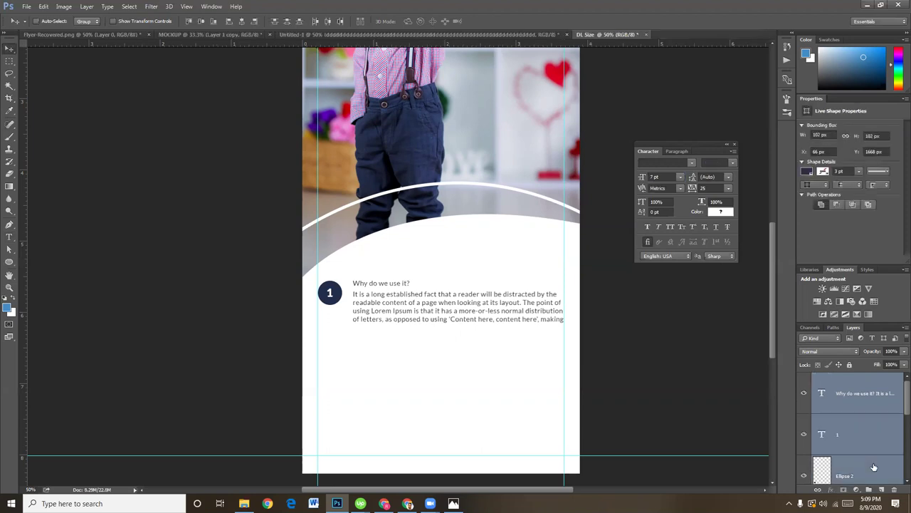
pyautogui.hotkey('ctrl', 'g')
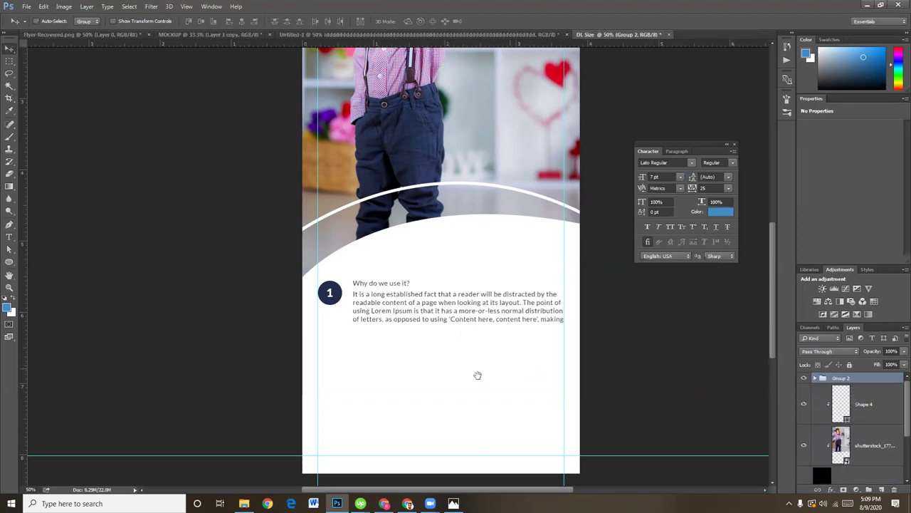
pyautogui.moveTo(478, 374); pyautogui.dragTo(482, 299)
pyautogui.moveTo(425, 242); pyautogui.dragTo(422, 303)
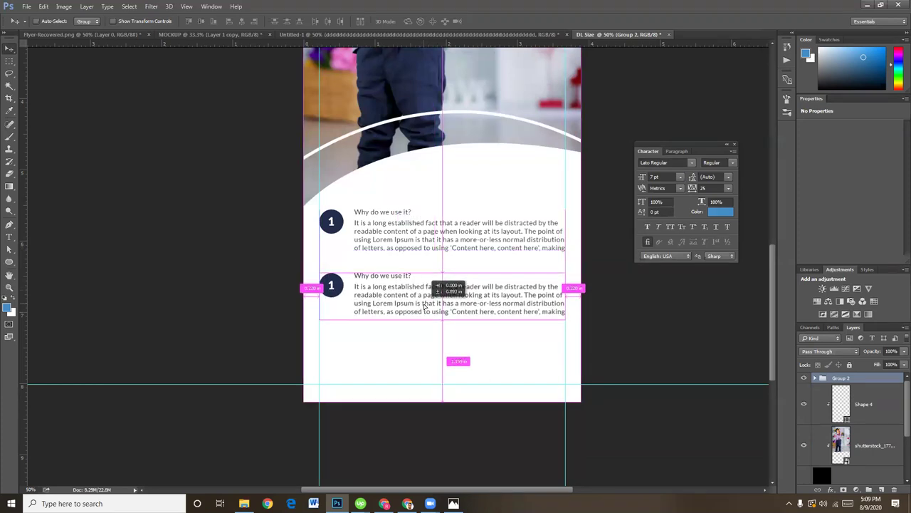
pyautogui.moveTo(423, 304); pyautogui.dragTo(426, 364)
pyautogui.keyDown('shift'); pyautogui.click(862, 390); pyautogui.keyUp('shift')
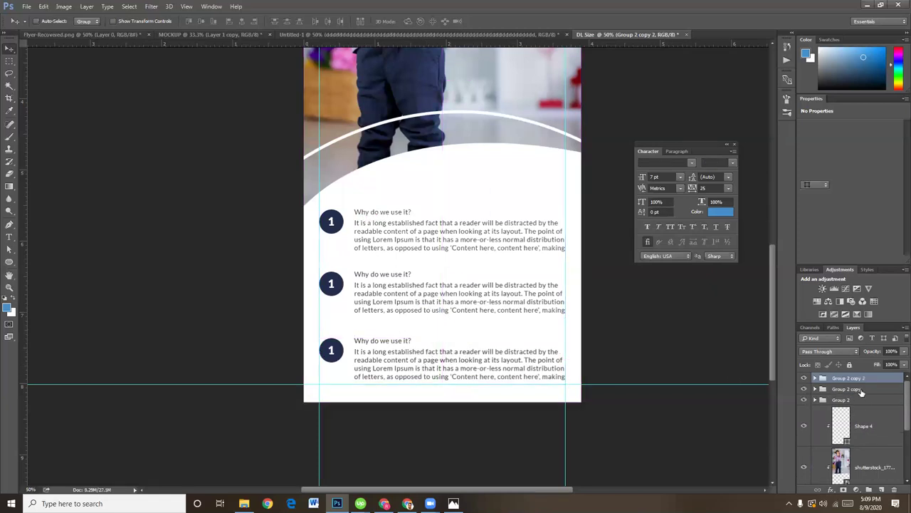
pyautogui.keyDown('shift'); pyautogui.click(863, 399); pyautogui.keyUp('shift')
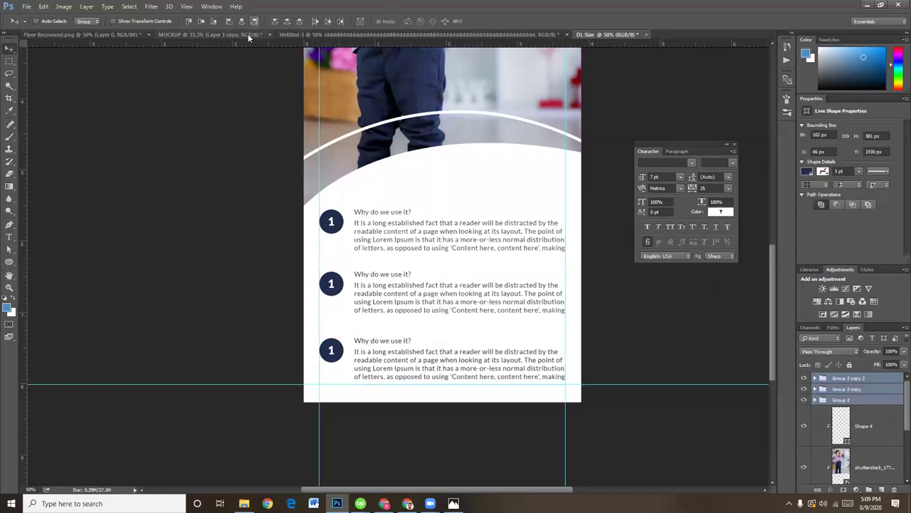
# Step: Distribute the three blocks by vertical centres and change the copies' numerals to 2 and 3
pyautogui.click(288, 23)
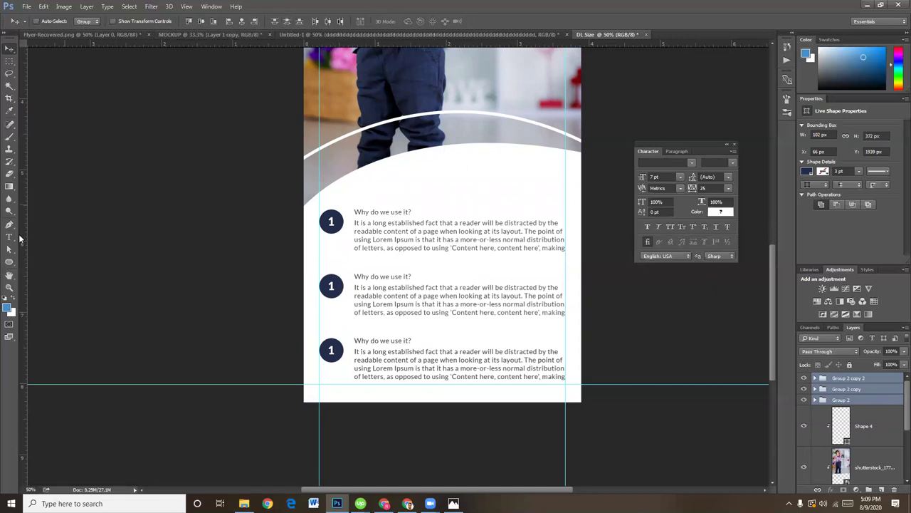
pyautogui.click(11, 239)
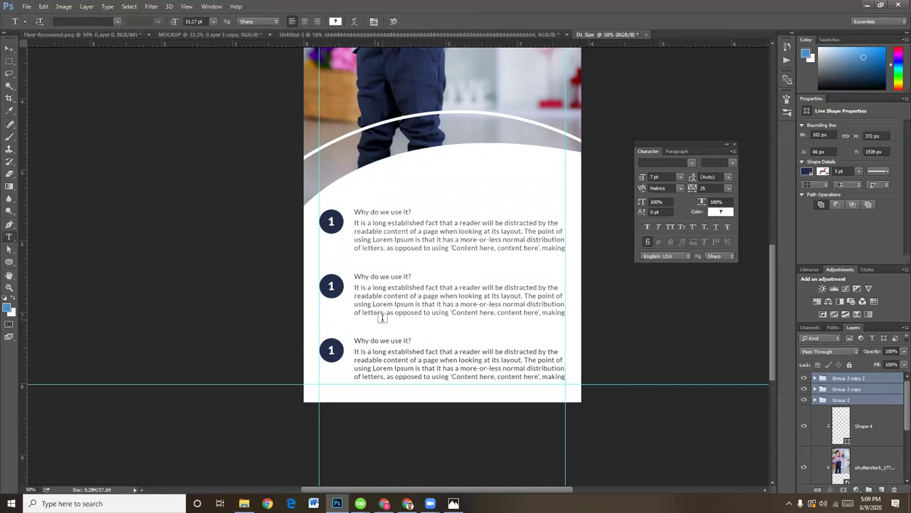
pyautogui.click(331, 285)
pyautogui.write('2')
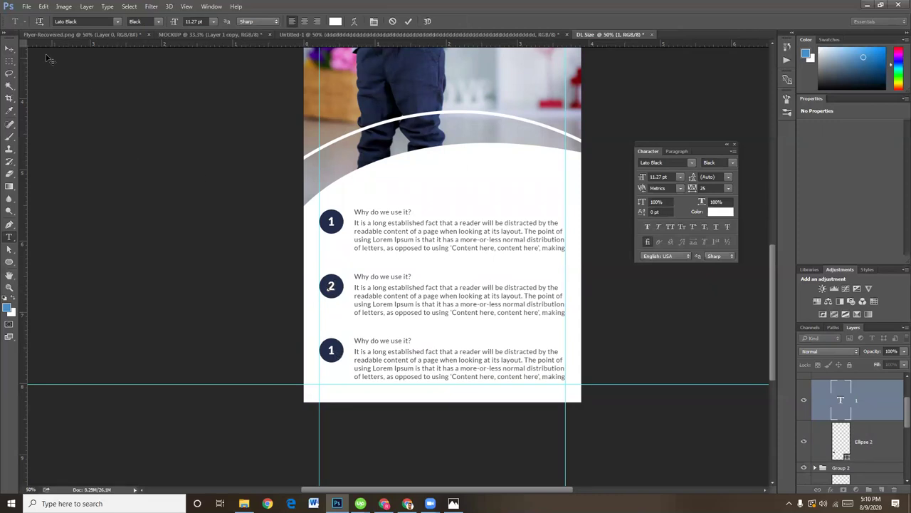
pyautogui.click(10, 48)
pyautogui.click(9, 237)
pyautogui.click(330, 349)
pyautogui.doubleClick(330, 348)
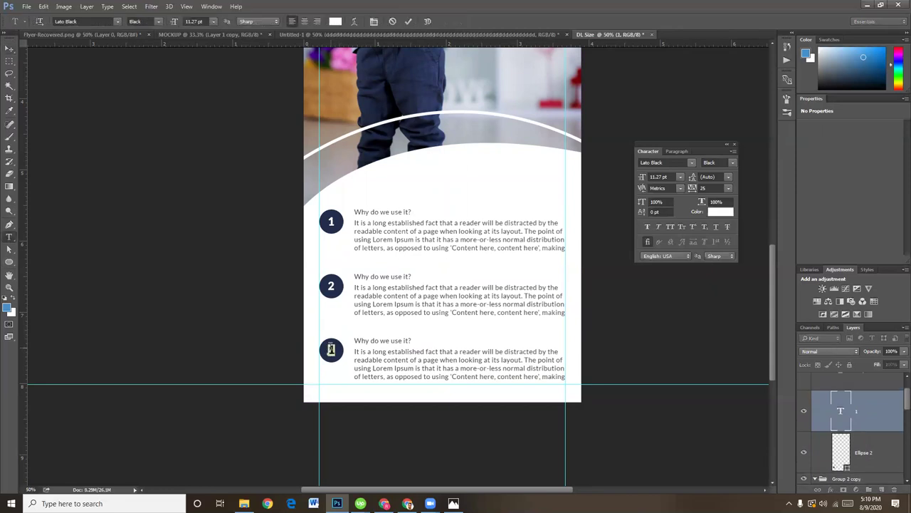
pyautogui.write('3')
pyautogui.hotkey('ctrl', 'Return')
pyautogui.press('v')
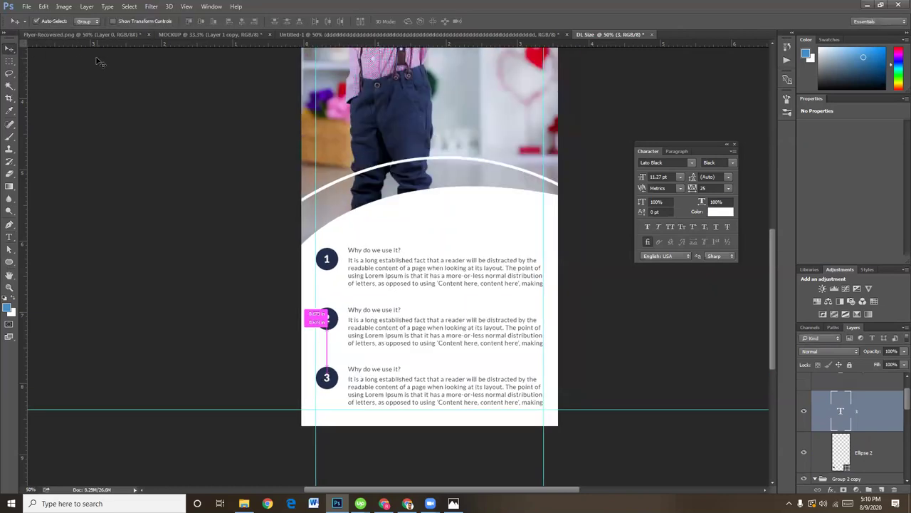
pyautogui.hotkey('ctrl', '-')
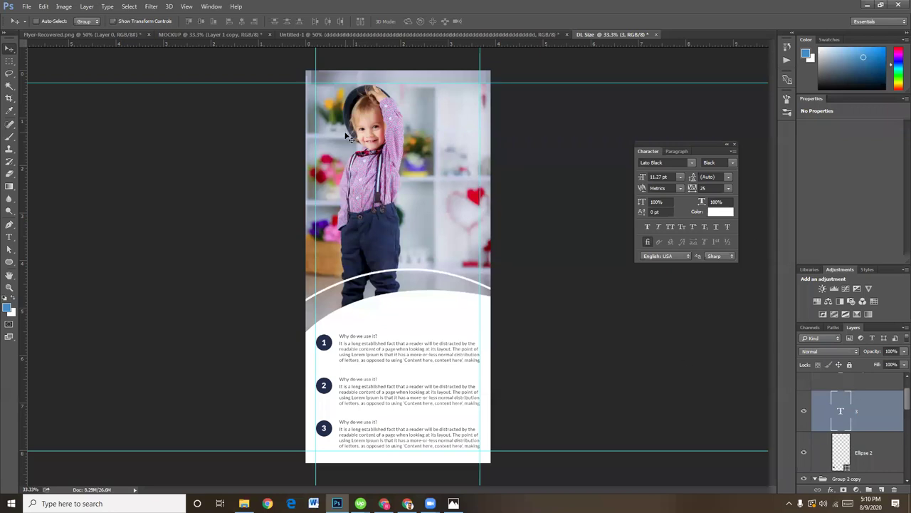
# Step: Collapse the two group copies, select the boy photo layer and show the New Adjustment Layer list
pyautogui.press('ctrl')
pyautogui.hotkey('ctrl', '-')
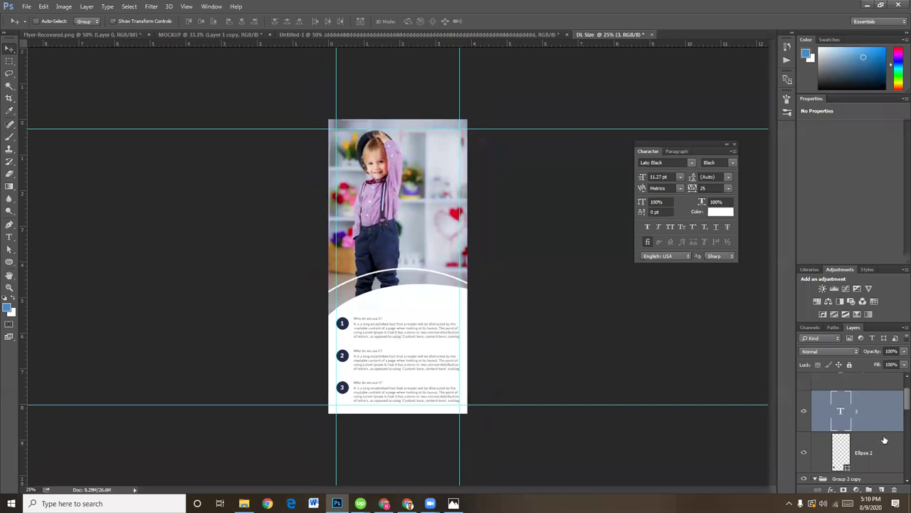
pyautogui.scroll(1, 884, 440)
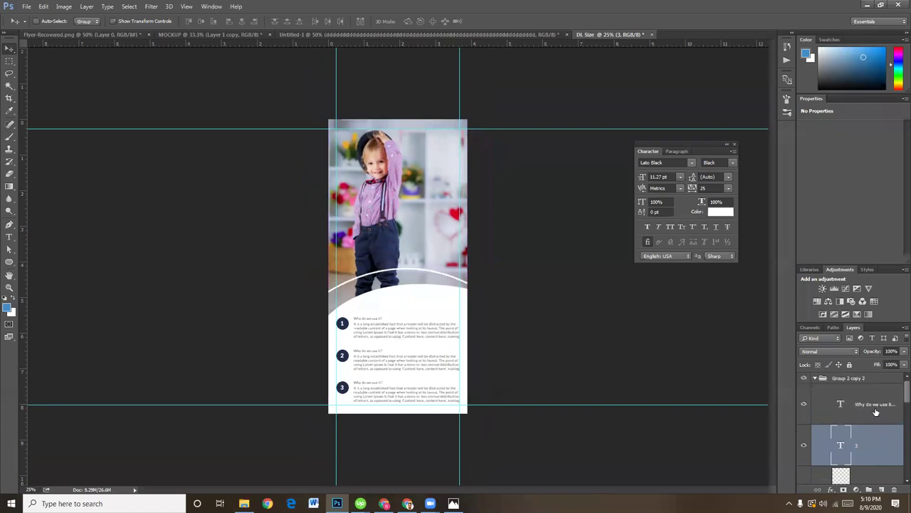
pyautogui.click(818, 380)
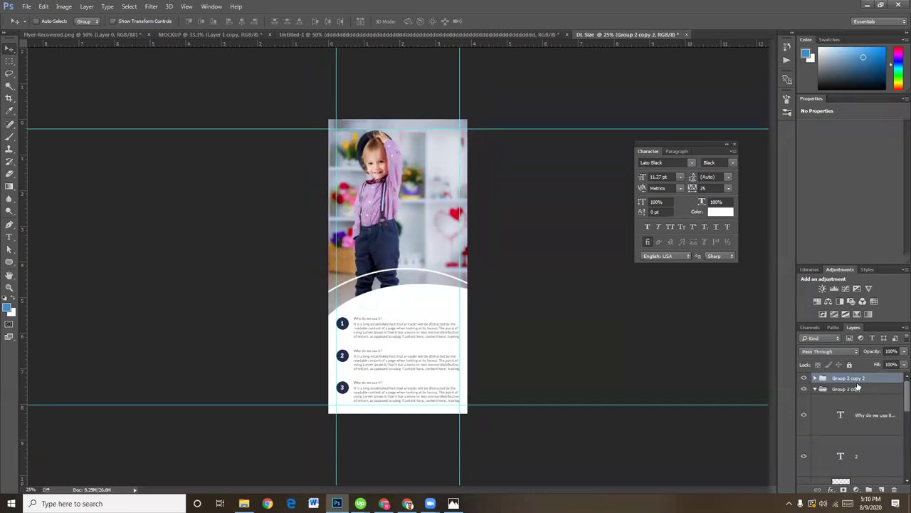
pyautogui.click(815, 389)
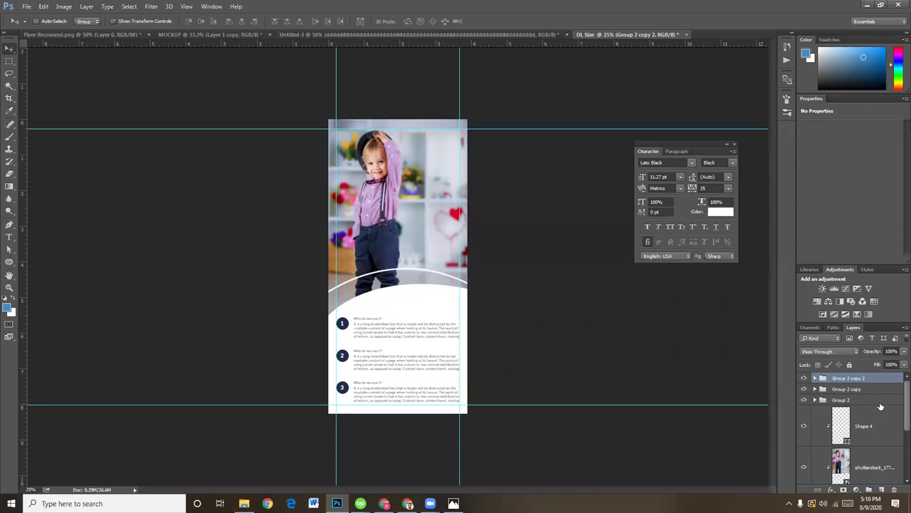
pyautogui.scroll(-1, 856, 441)
pyautogui.click(858, 441)
pyautogui.scroll(-1, 858, 442)
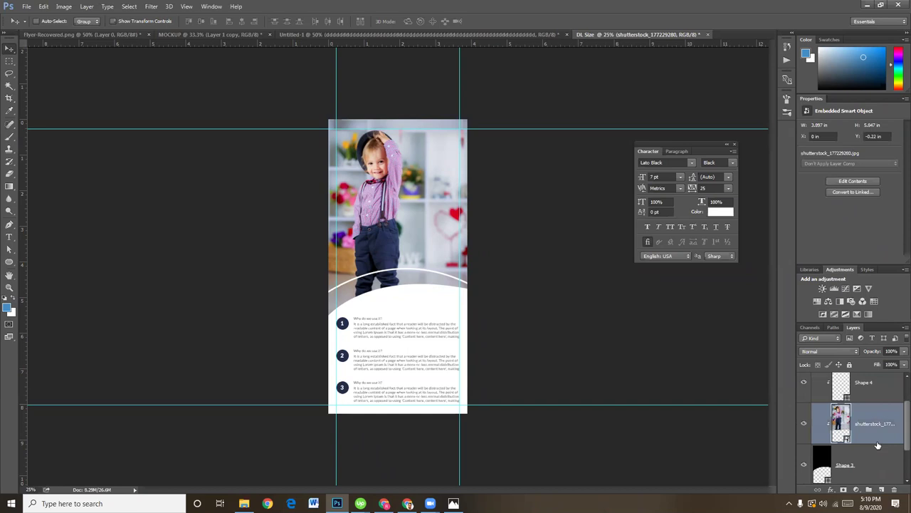
pyautogui.click(857, 490)
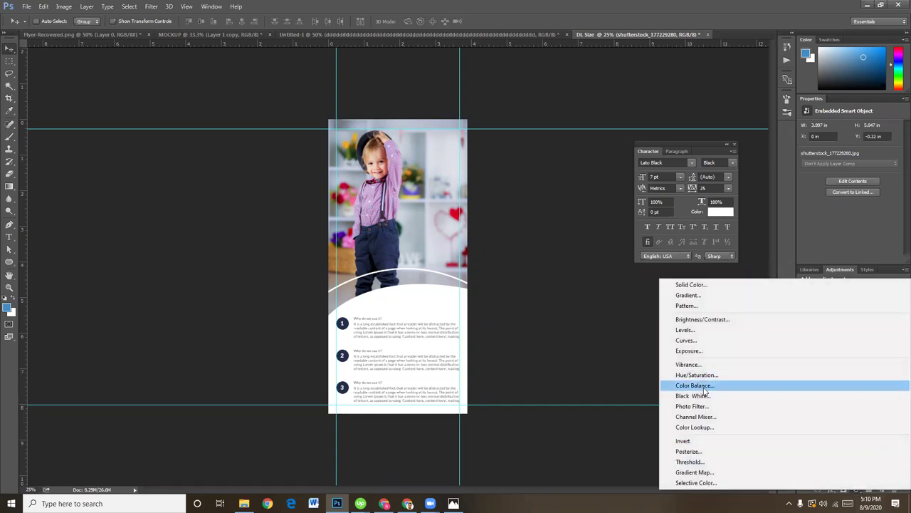
pyautogui.click(744, 467)
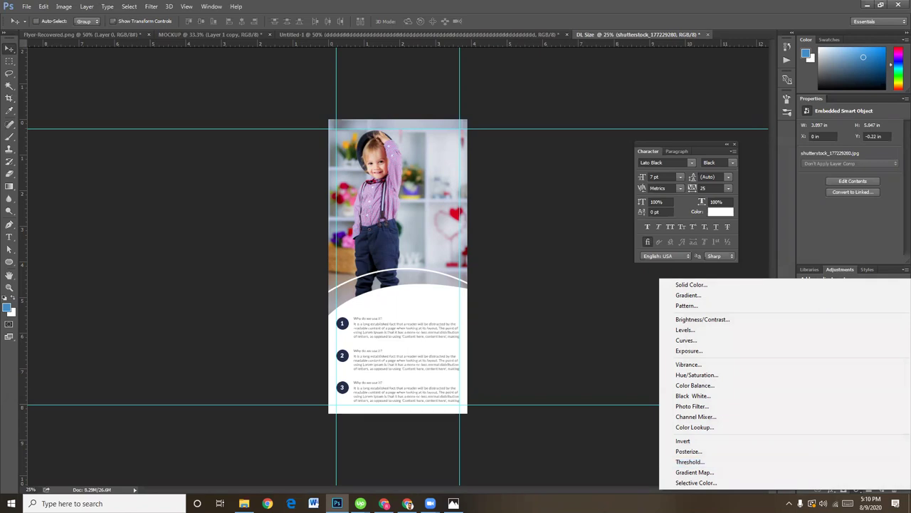
pyautogui.click(854, 492)
pyautogui.click(859, 491)
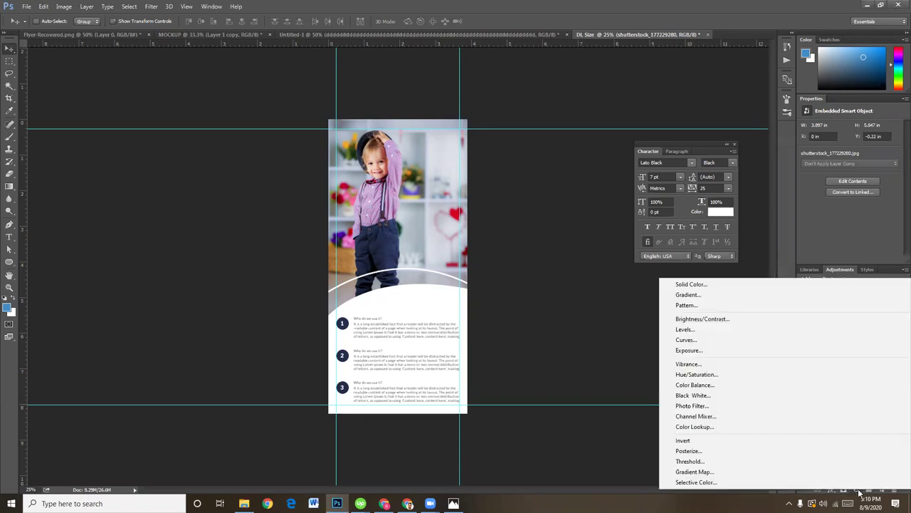
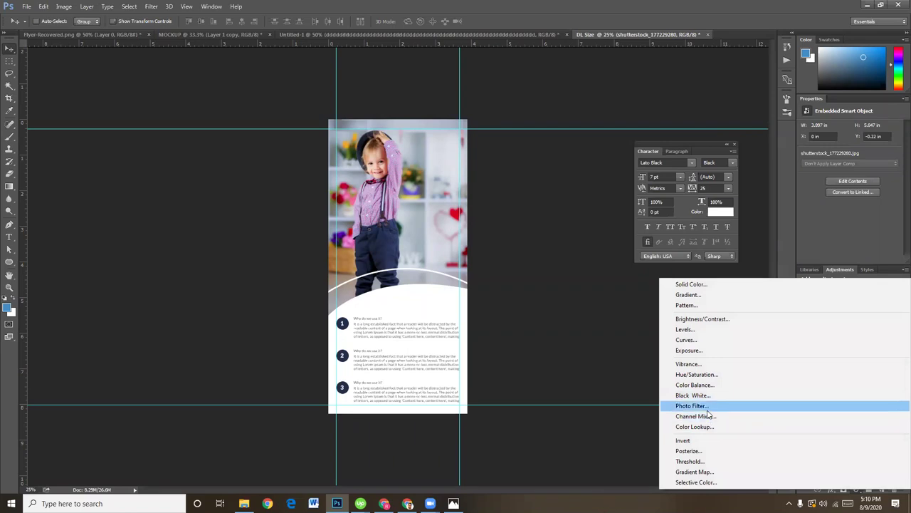
# Step: Add a Gradient Map adjustment layer over the child photo to tint it blue-to-white
pyautogui.click(706, 471)
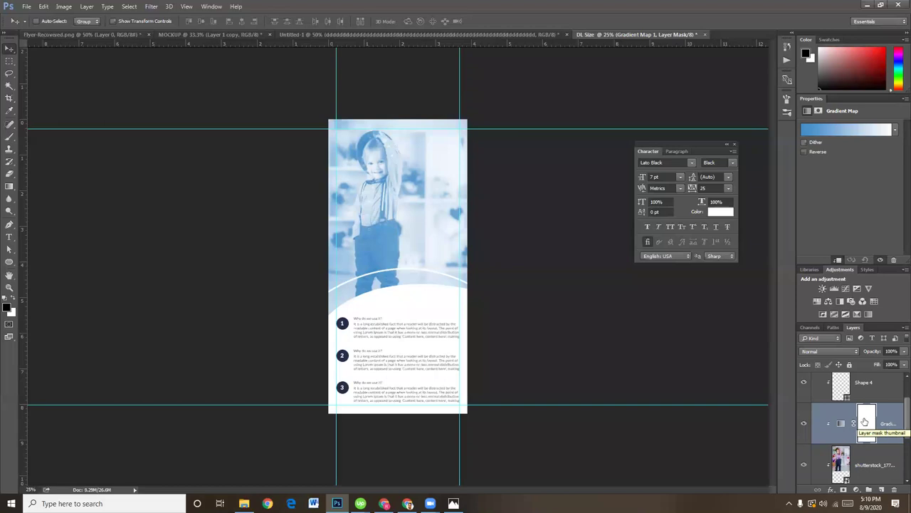
pyautogui.click(862, 423)
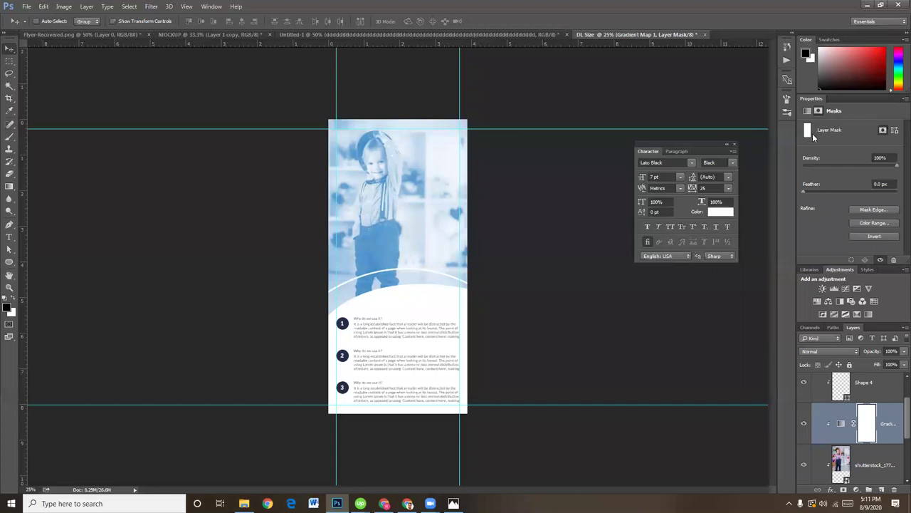
pyautogui.click(841, 423)
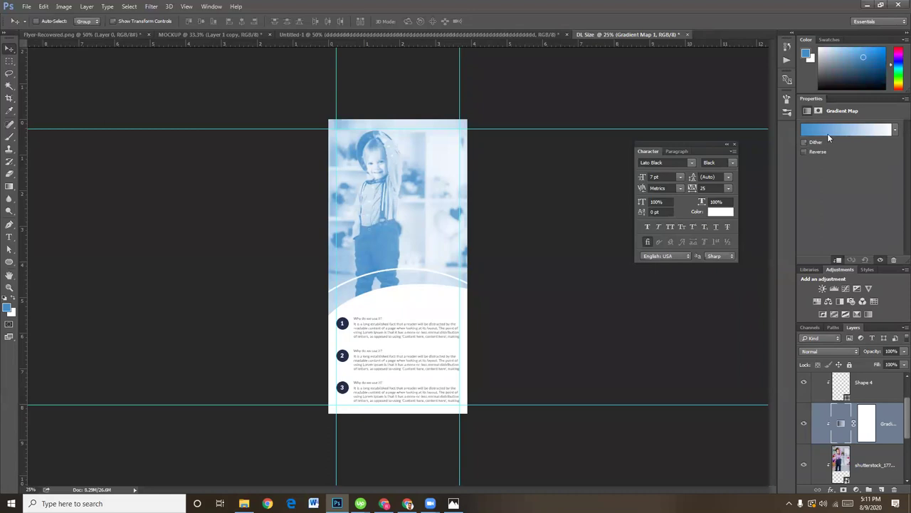
pyautogui.click(827, 133)
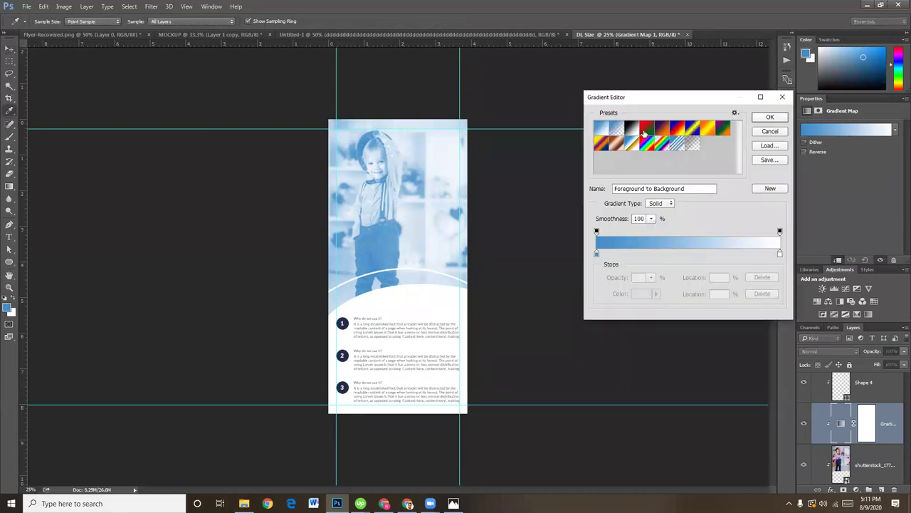
# Step: Set the gradient map's left colour stop to deep blue #3741c8 and apply it
pyautogui.doubleClick(597, 255)
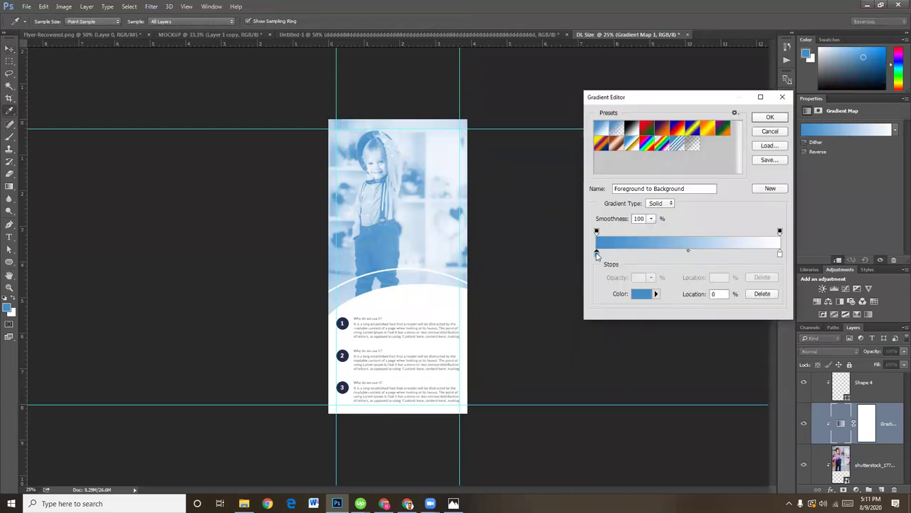
pyautogui.click(681, 220)
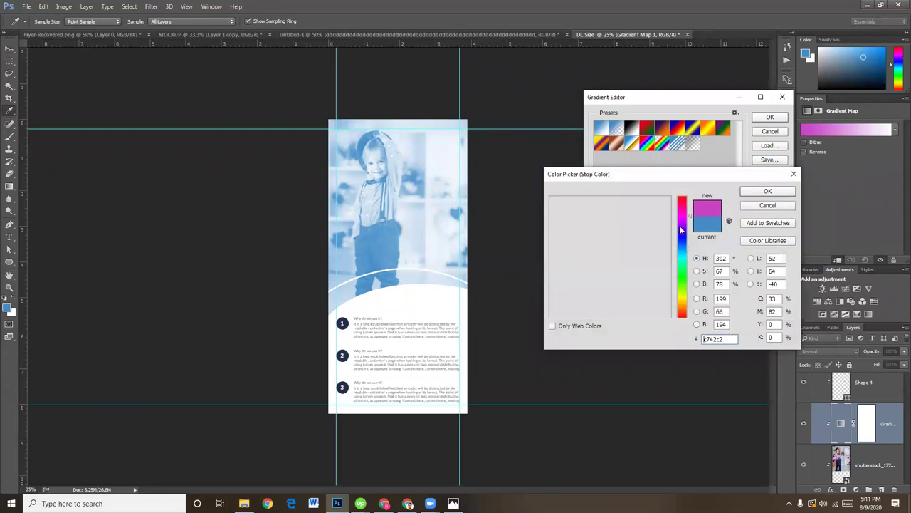
pyautogui.moveTo(680, 227); pyautogui.dragTo(680, 225)
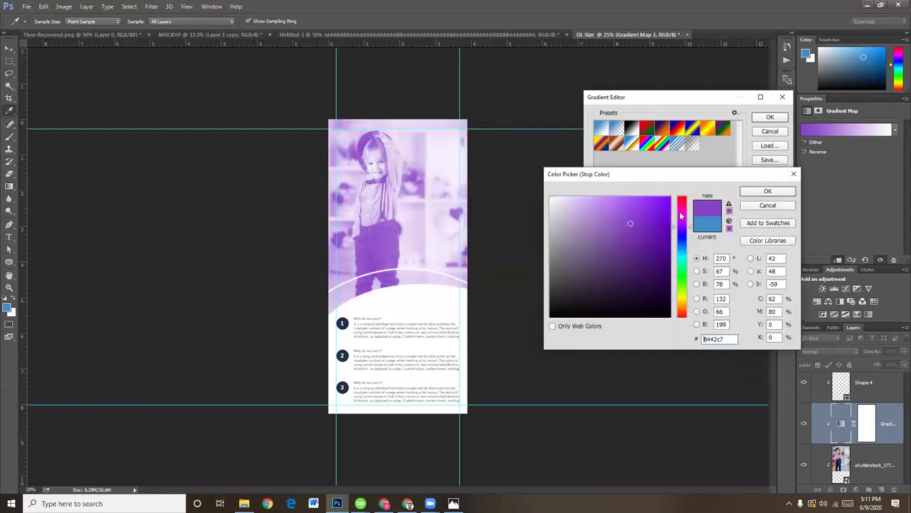
pyautogui.click(681, 212)
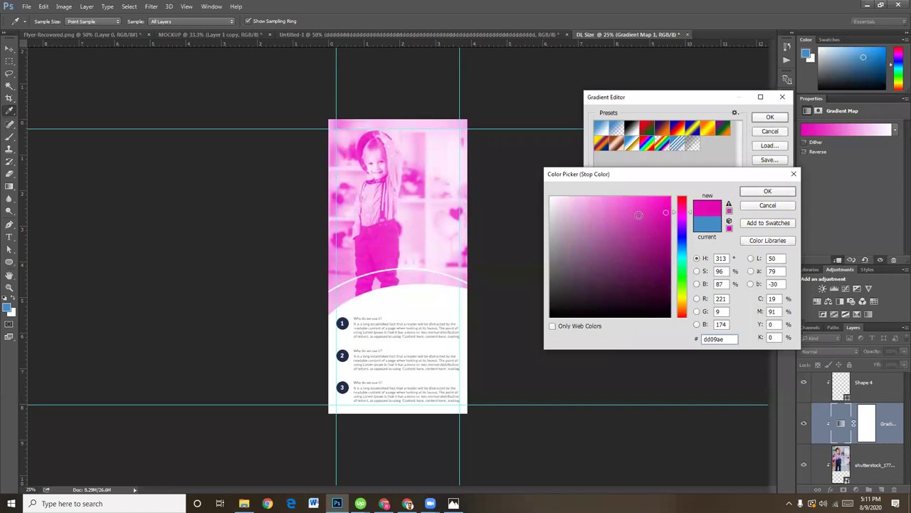
pyautogui.click(628, 216)
pyautogui.moveTo(631, 220); pyautogui.dragTo(631, 223)
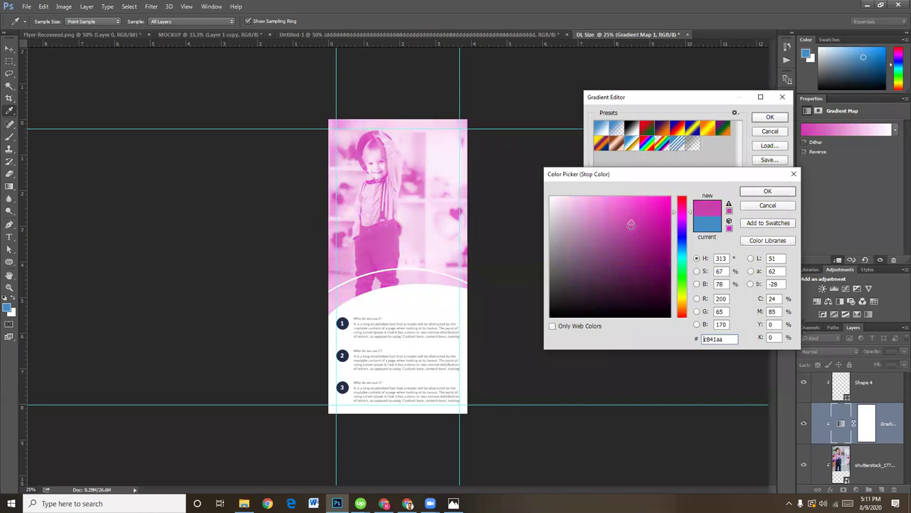
pyautogui.click(678, 240)
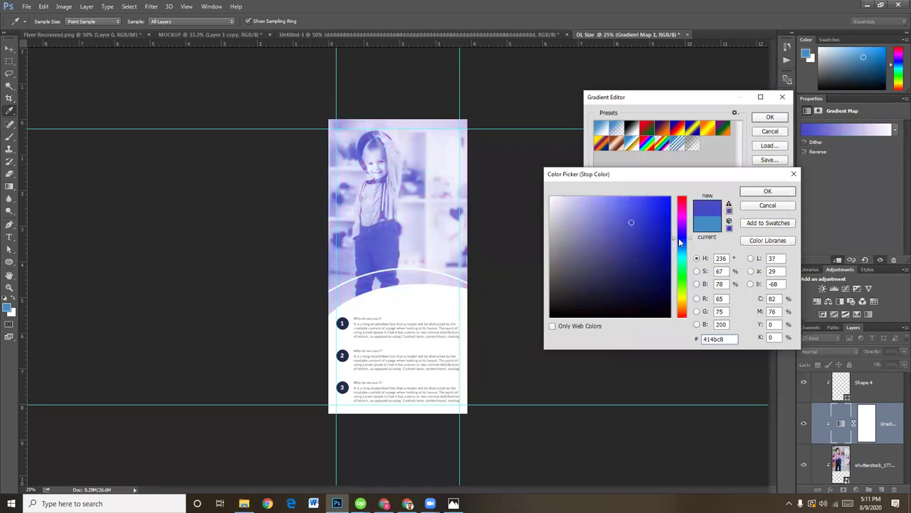
pyautogui.click(631, 218)
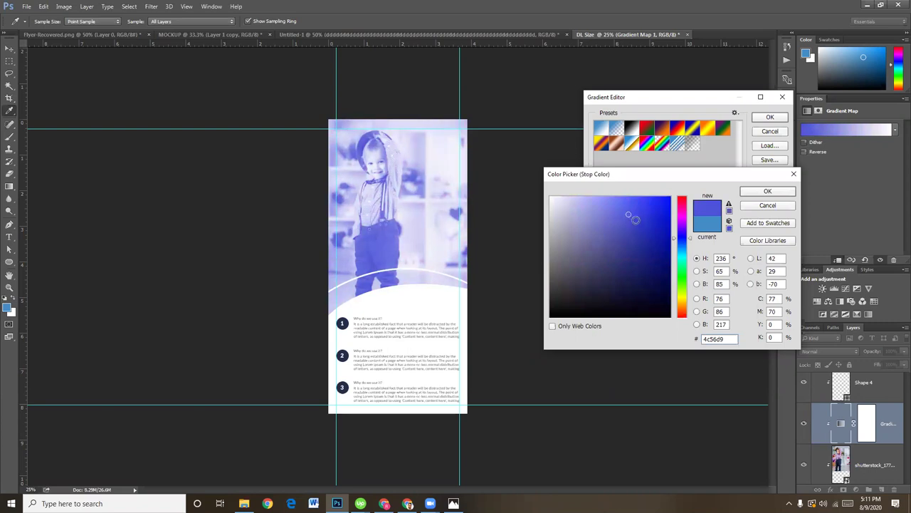
pyautogui.click(637, 222)
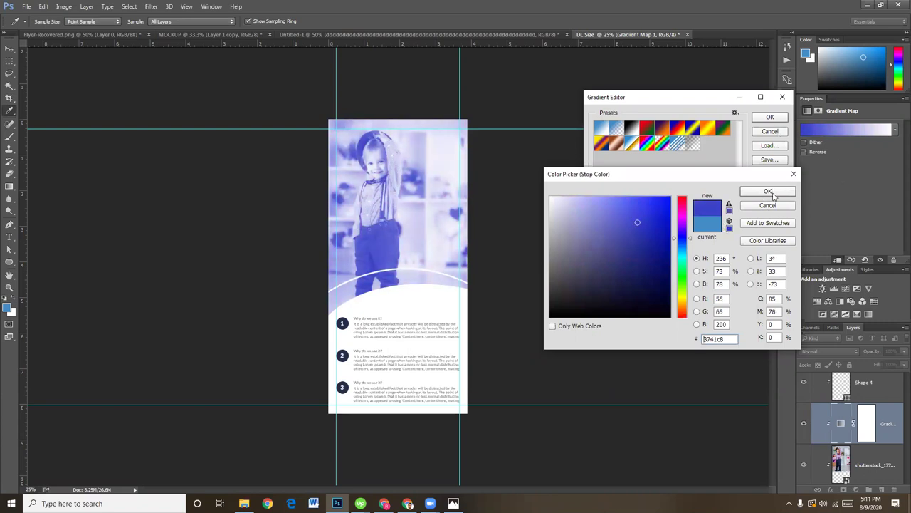
pyautogui.click(774, 190)
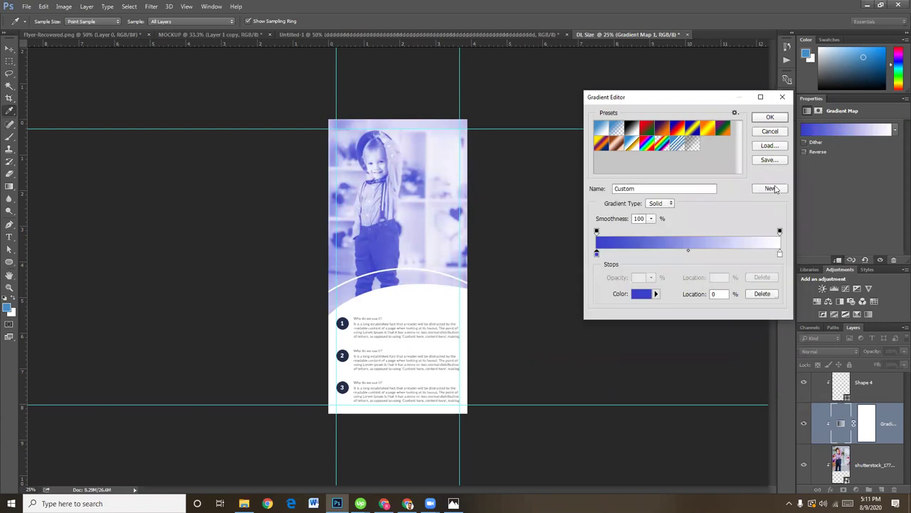
pyautogui.click(769, 117)
# Step: Recolour circle 2 in Group 2 copy with a blue sampled from the photo
pyautogui.scroll(-2, 845, 396)
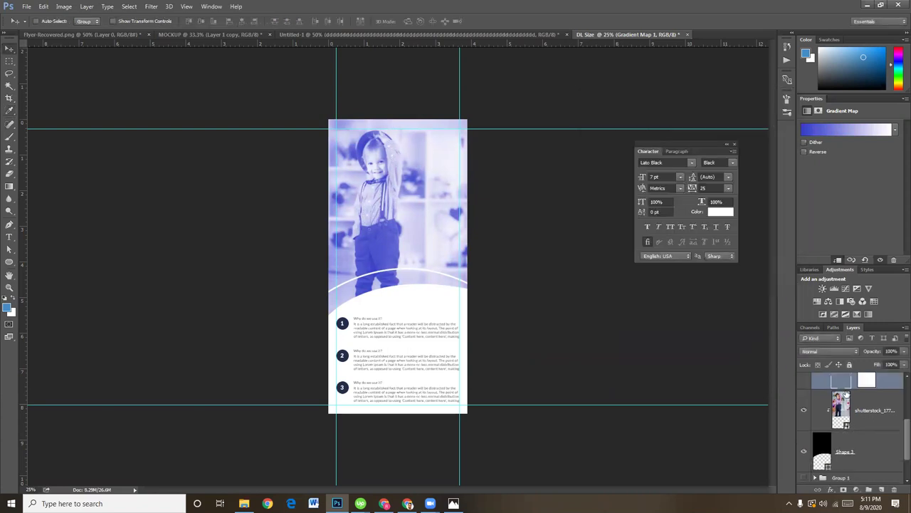
pyautogui.scroll(-2, 845, 394)
pyautogui.scroll(3, 838, 429)
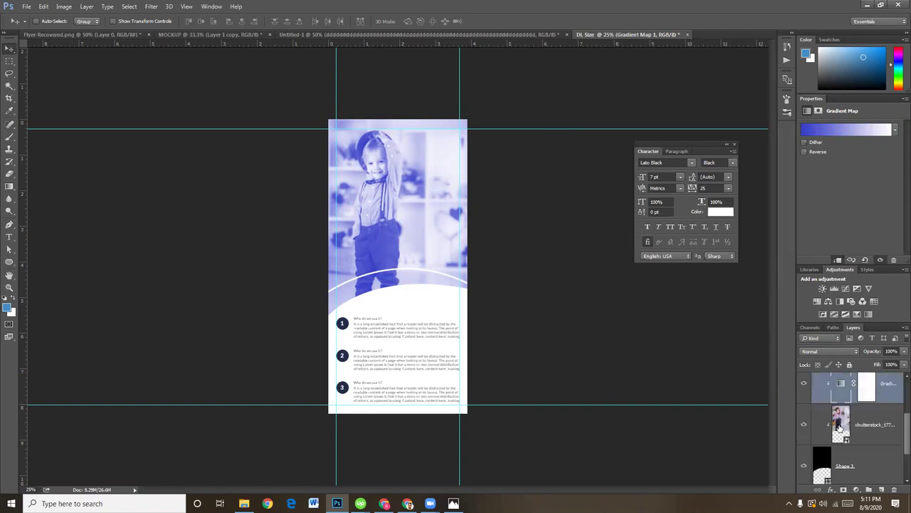
pyautogui.scroll(3, 840, 427)
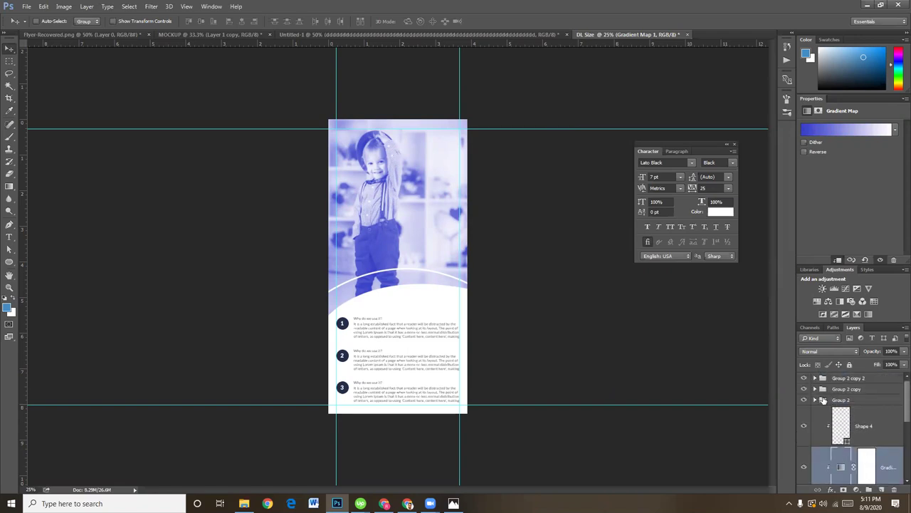
pyautogui.click(804, 389)
pyautogui.click(804, 389)
pyautogui.click(817, 388)
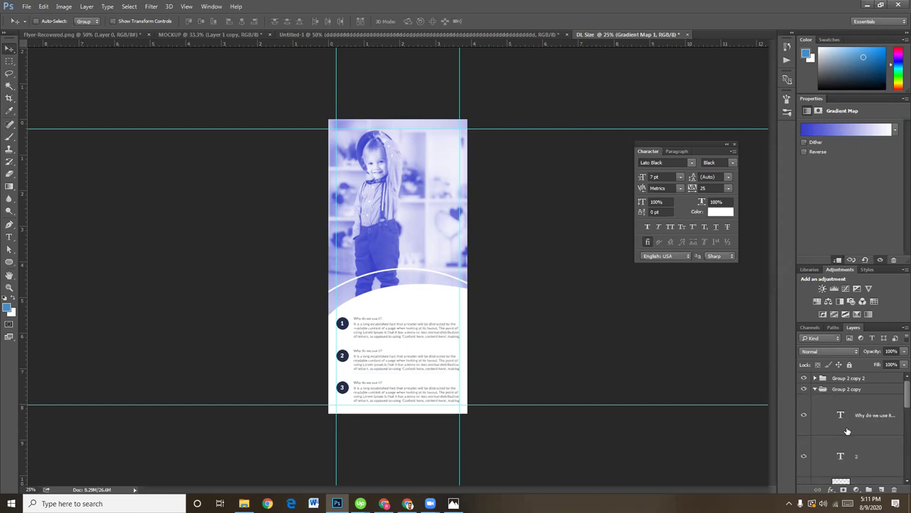
pyautogui.scroll(-1, 847, 430)
pyautogui.scroll(-1, 849, 441)
pyautogui.doubleClick(846, 443)
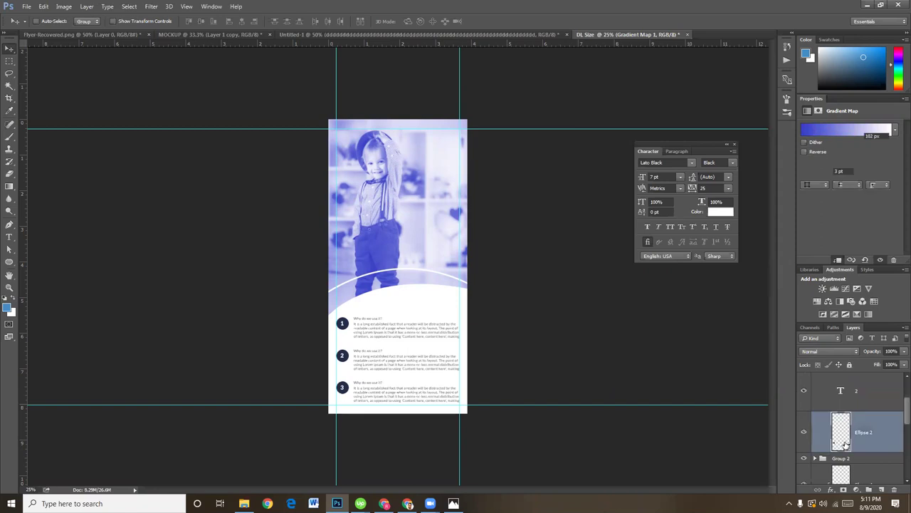
pyautogui.click(420, 286)
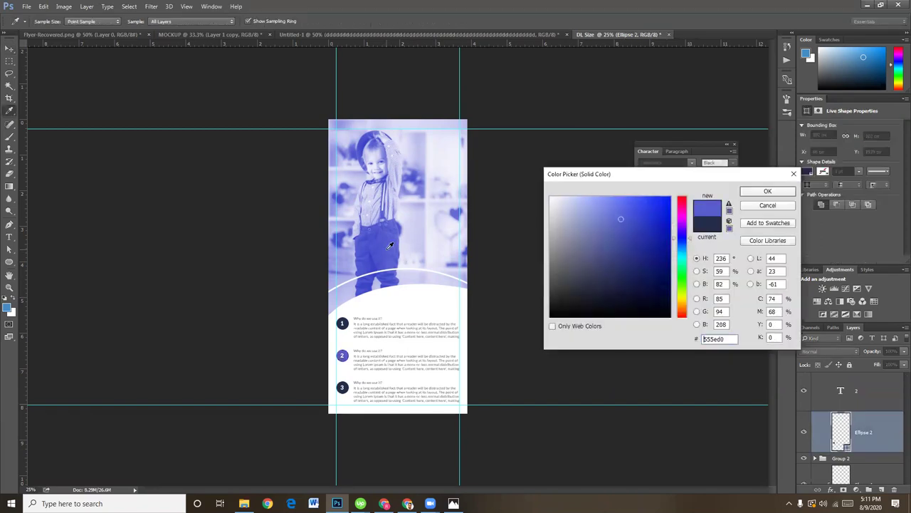
pyautogui.click(767, 192)
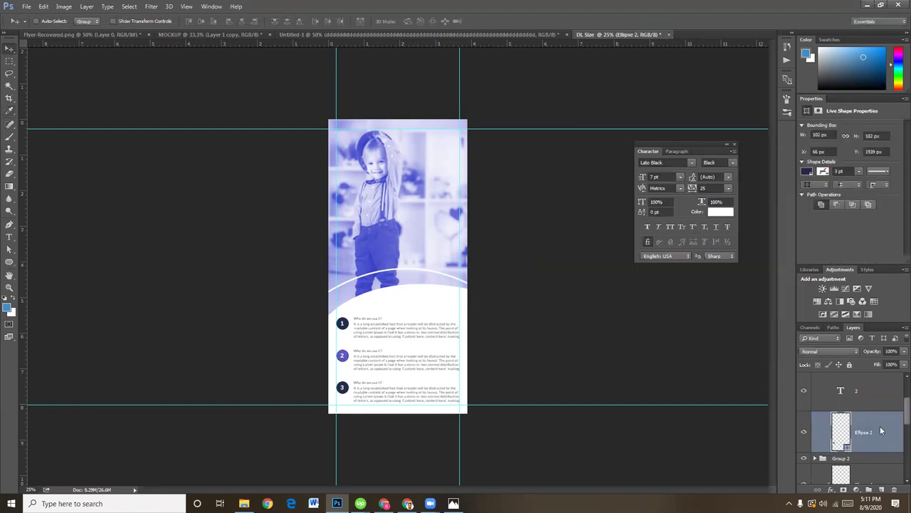
# Step: Recolour circle 3 with a blue sampled from the photo
pyautogui.scroll(1, 852, 406)
pyautogui.scroll(1, 852, 405)
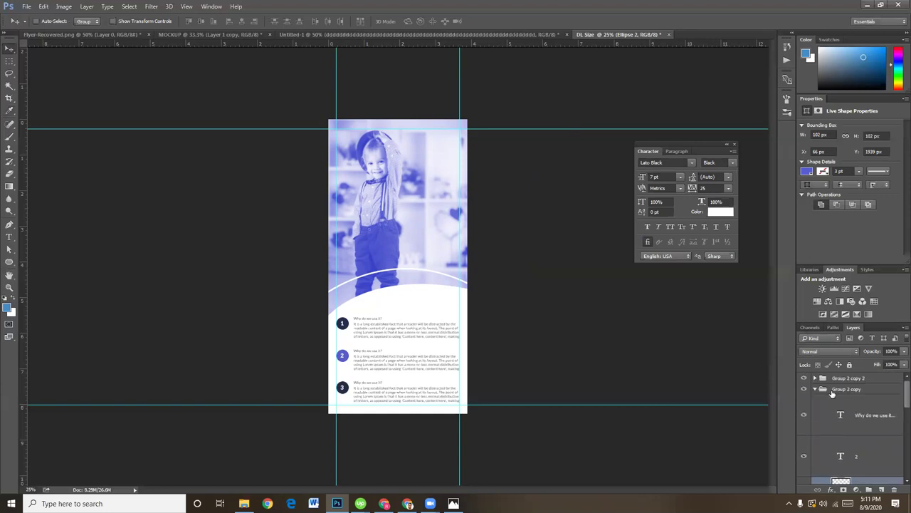
pyautogui.click(865, 467)
pyautogui.scroll(-1, 852, 442)
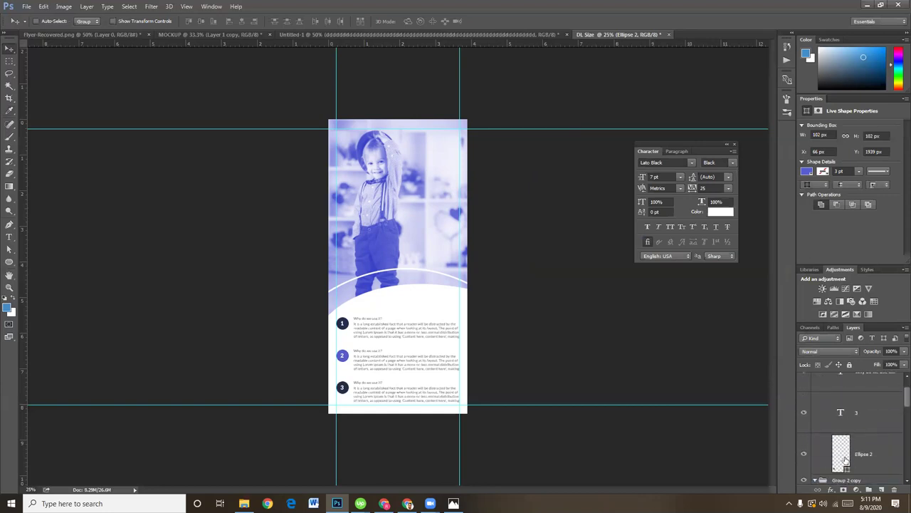
pyautogui.doubleClick(841, 454)
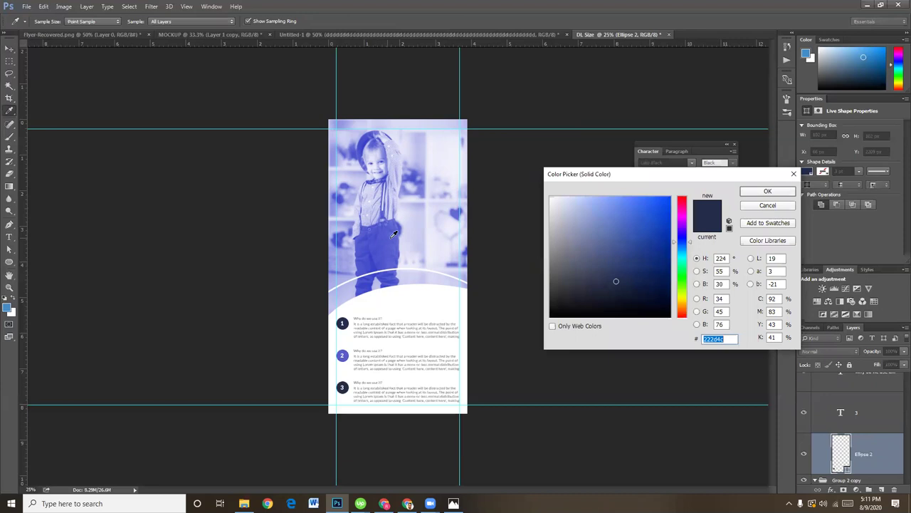
pyautogui.click(394, 235)
pyautogui.click(346, 355)
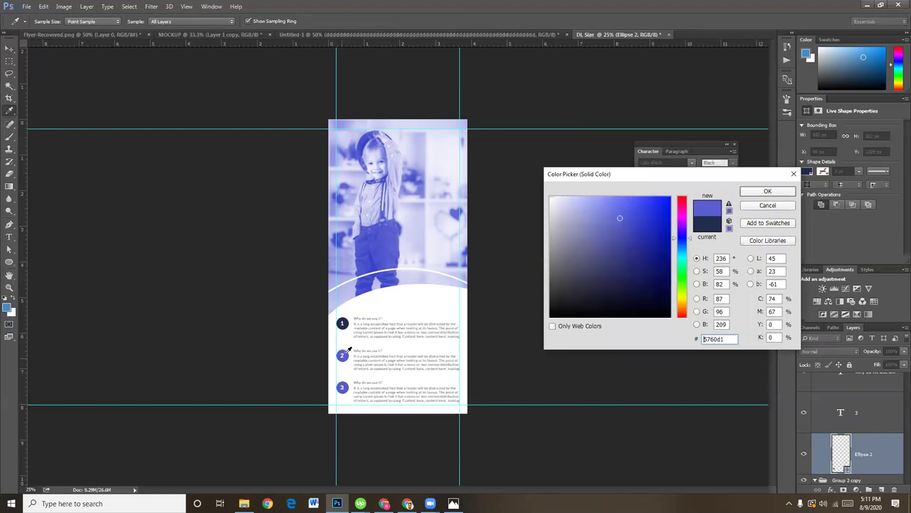
pyautogui.click(767, 191)
# Step: Fill the first circle's Ellipse 2 layer with the purple sampled from circle 2
pyautogui.scroll(-2, 869, 434)
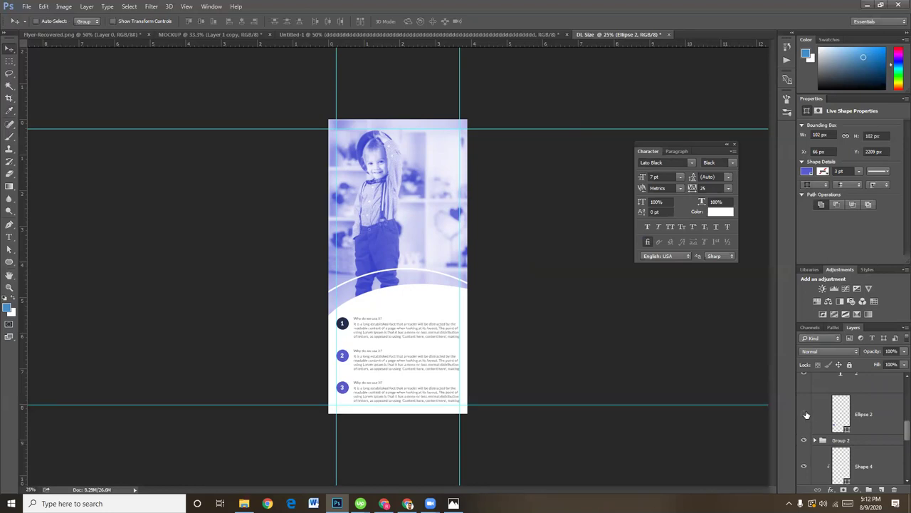
pyautogui.scroll(-1, 857, 442)
pyautogui.scroll(-1, 857, 443)
pyautogui.scroll(-1, 857, 447)
pyautogui.scroll(-1, 858, 451)
pyautogui.scroll(-1, 857, 455)
pyautogui.scroll(2, 857, 454)
pyautogui.scroll(1, 857, 454)
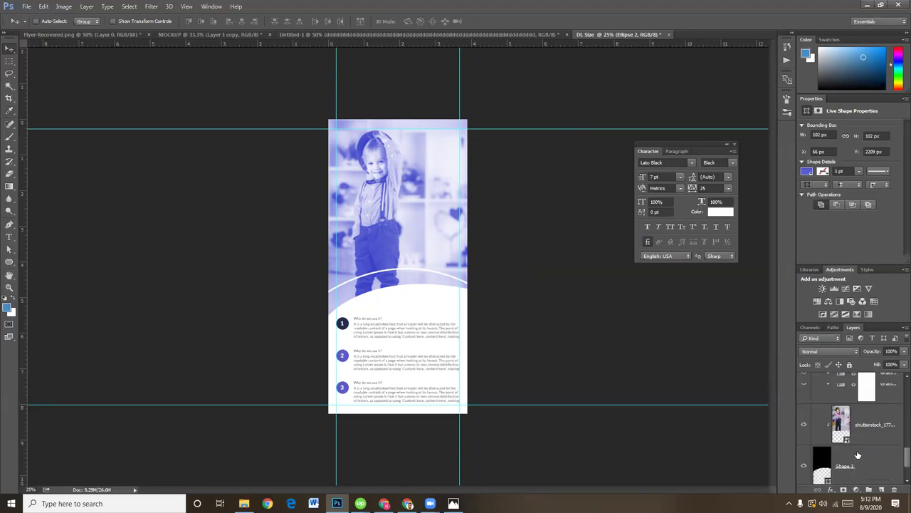
pyautogui.scroll(2, 857, 455)
pyautogui.scroll(1, 857, 454)
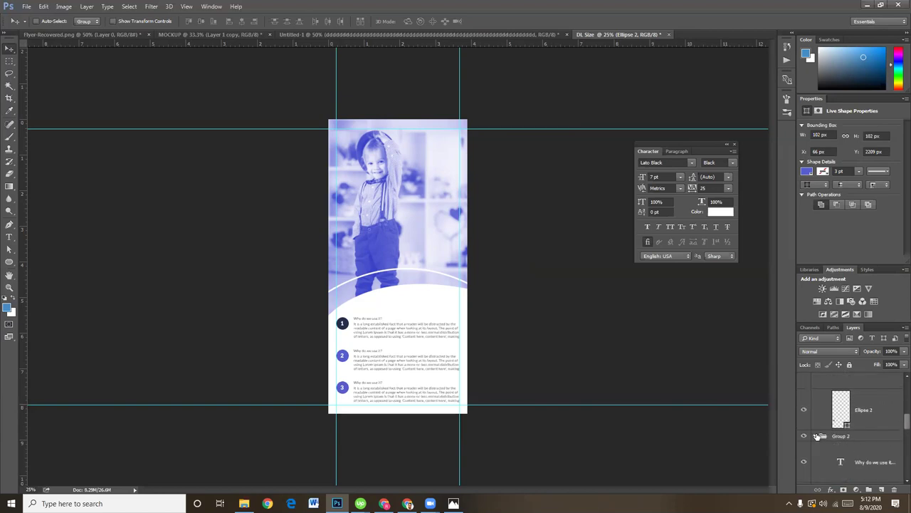
pyautogui.scroll(1, 850, 457)
pyautogui.scroll(-1, 850, 457)
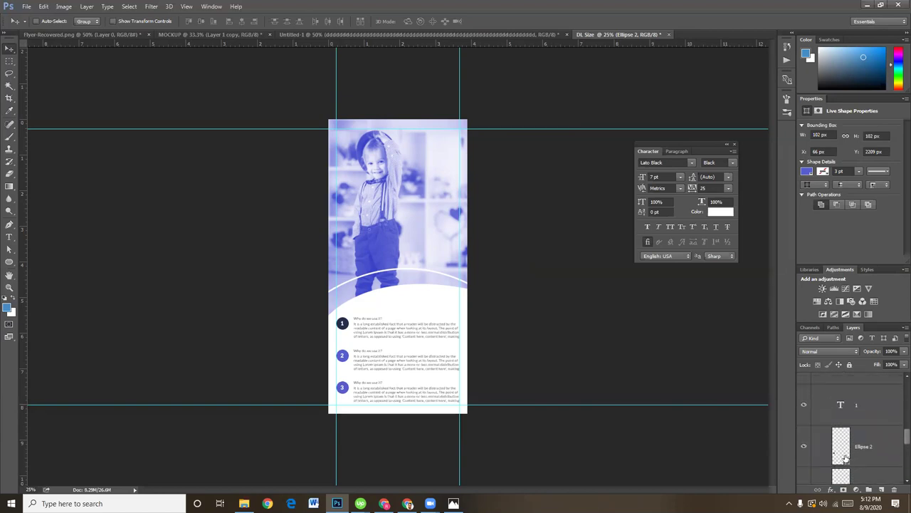
pyautogui.doubleClick(840, 446)
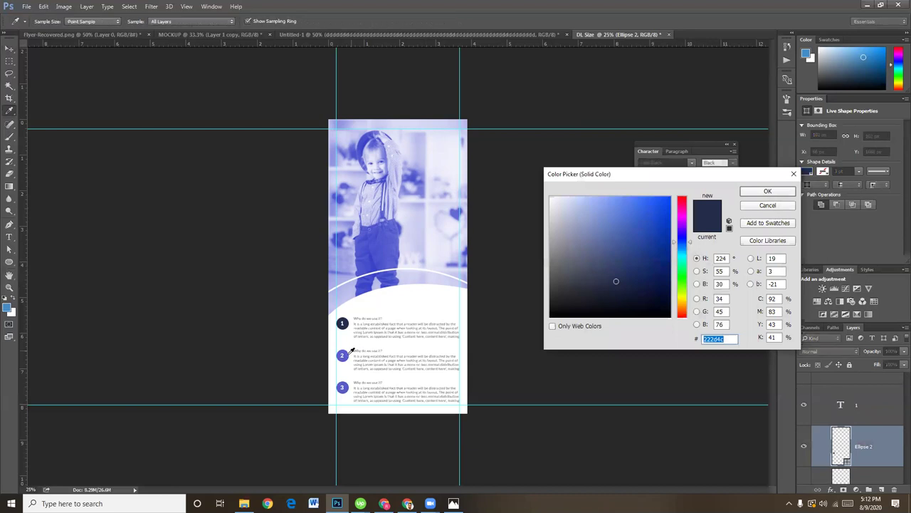
pyautogui.click(346, 354)
pyautogui.click(783, 193)
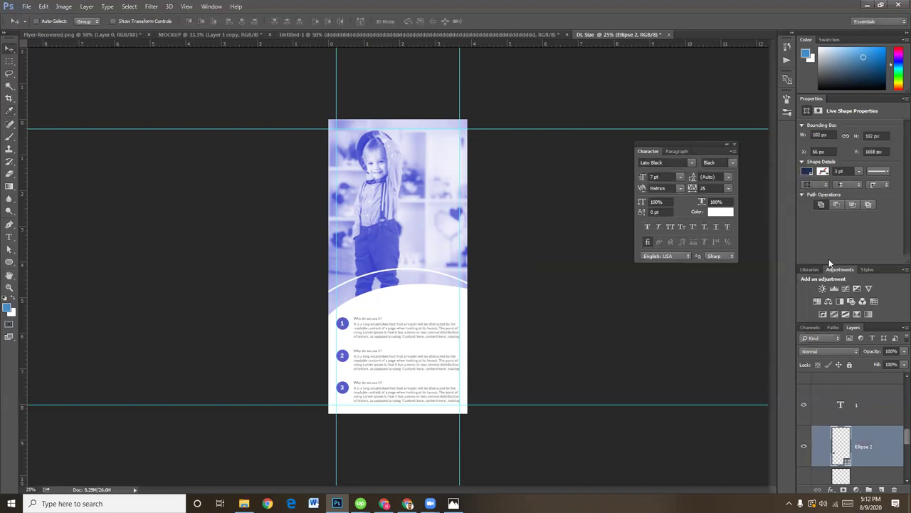
# Step: Collapse the Group 2 copy groups and expand Group 2 in the Layers panel
pyautogui.scroll(-1, 895, 403)
pyautogui.scroll(-1, 895, 403)
pyautogui.scroll(1, 895, 403)
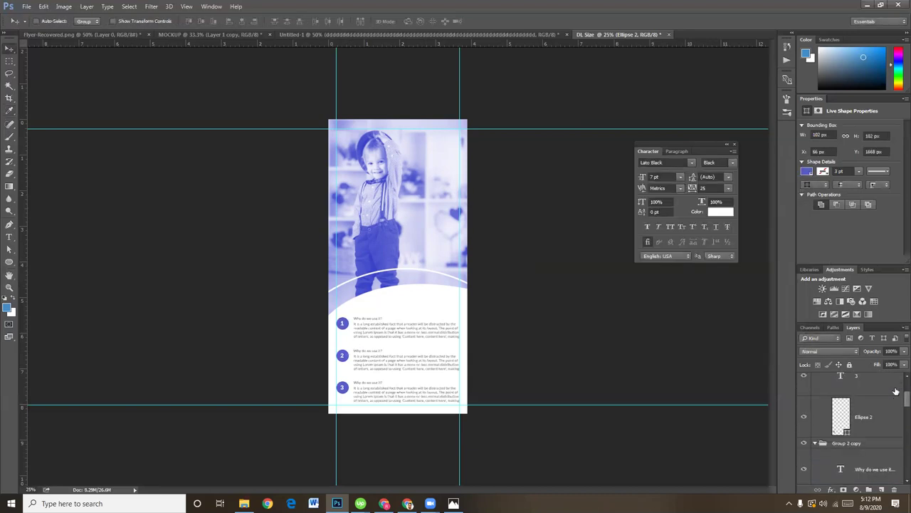
pyautogui.click(816, 443)
pyautogui.scroll(1, 826, 427)
pyautogui.scroll(1, 826, 427)
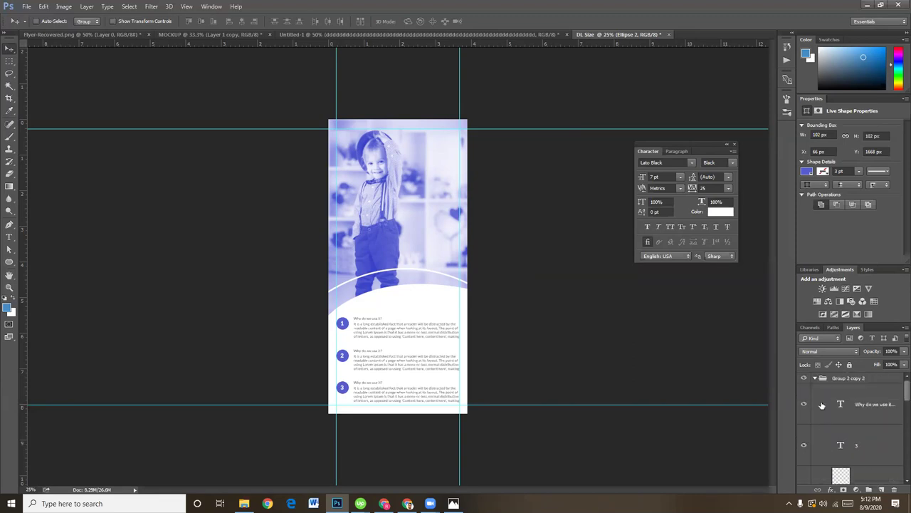
pyautogui.click(817, 378)
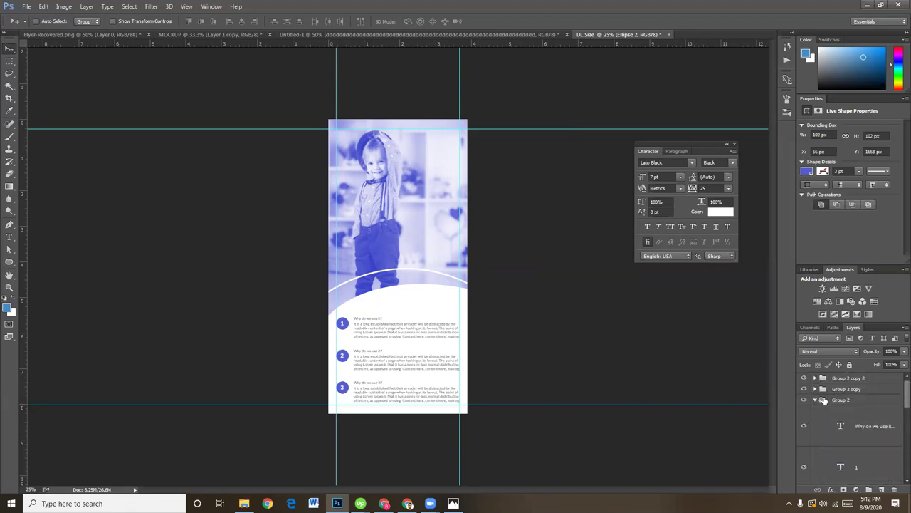
pyautogui.click(815, 400)
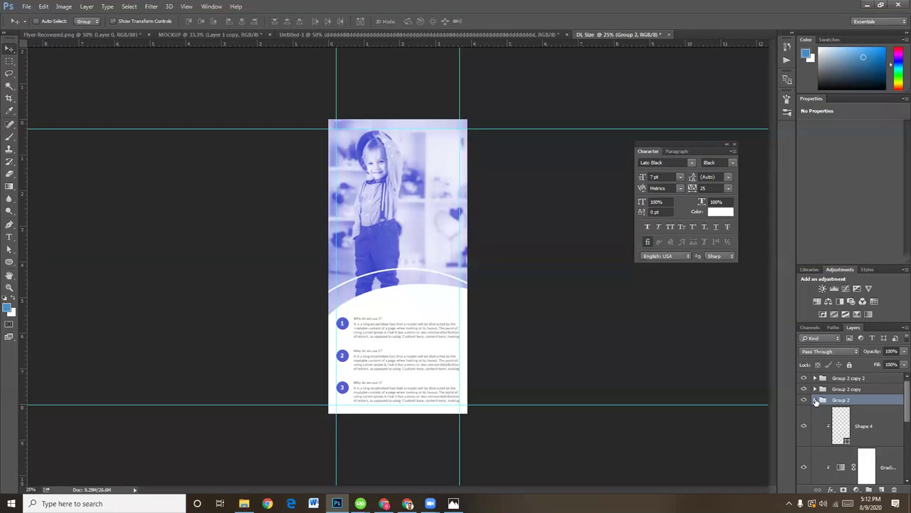
pyautogui.click(816, 400)
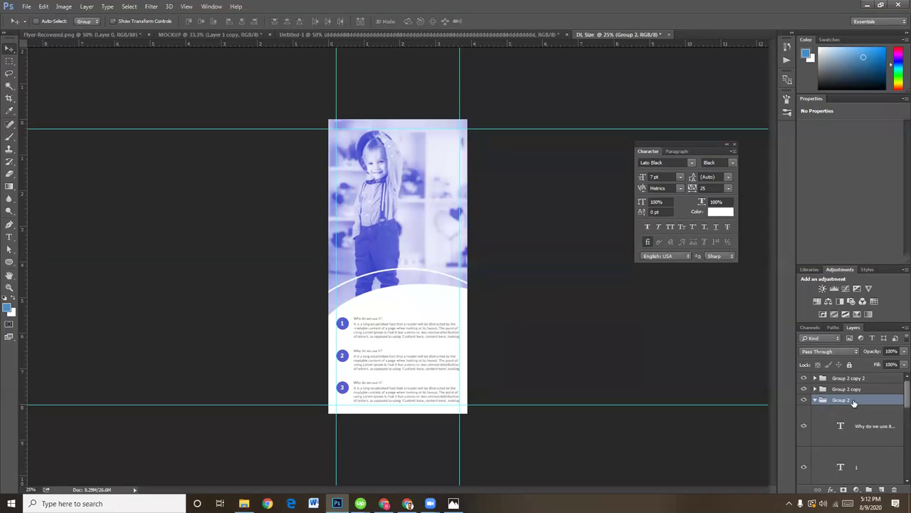
# Step: Group the back-side layers from Group 2 copy 2 down to Shape 3 as 'back'
pyautogui.click(863, 378)
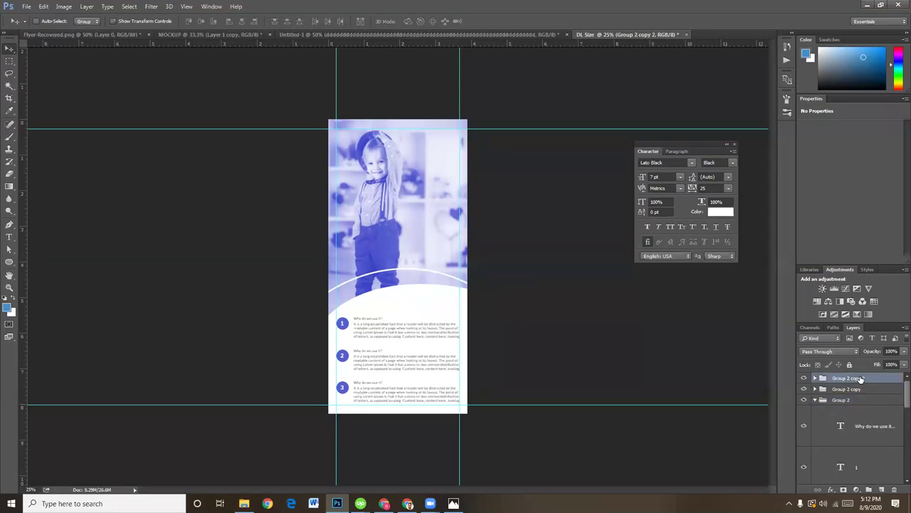
pyautogui.scroll(-3, 878, 425)
pyautogui.scroll(-2, 879, 426)
pyautogui.scroll(-1, 880, 425)
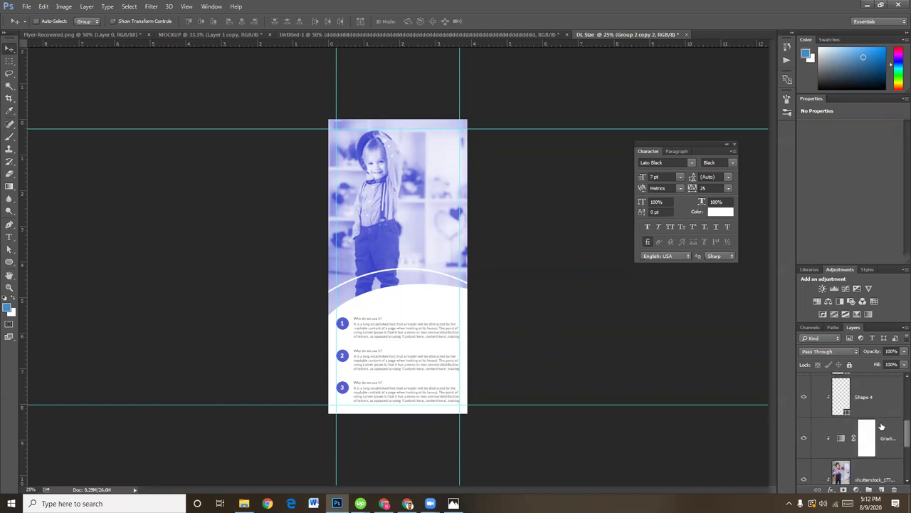
pyautogui.scroll(-2, 880, 425)
pyautogui.scroll(-2, 882, 426)
pyautogui.keyDown('shift'); pyautogui.click(877, 421); pyautogui.keyUp('shift')
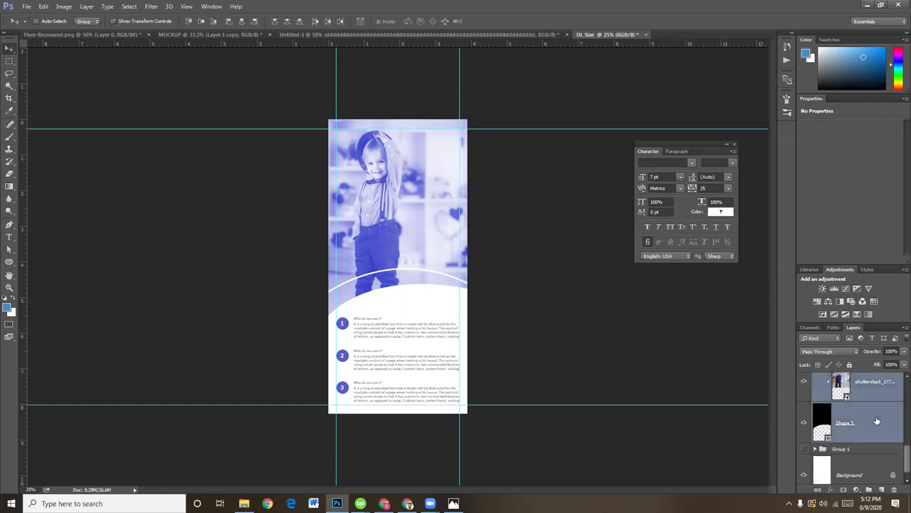
pyautogui.hotkey('ctrl', 'g')
pyautogui.doubleClick(847, 379)
pyautogui.write('B')
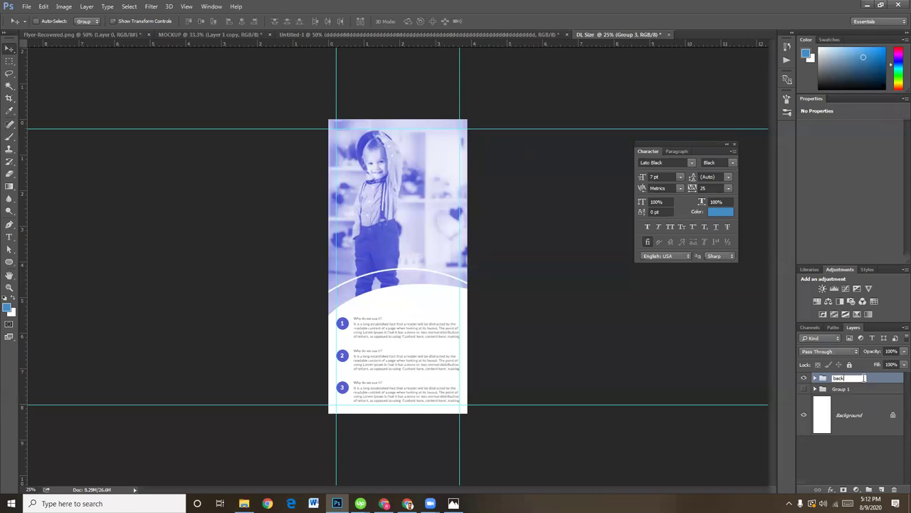
pyautogui.press('Return')
# Step: Rename Group 1 to 'front' and select both the back and front groups
pyautogui.doubleClick(846, 388)
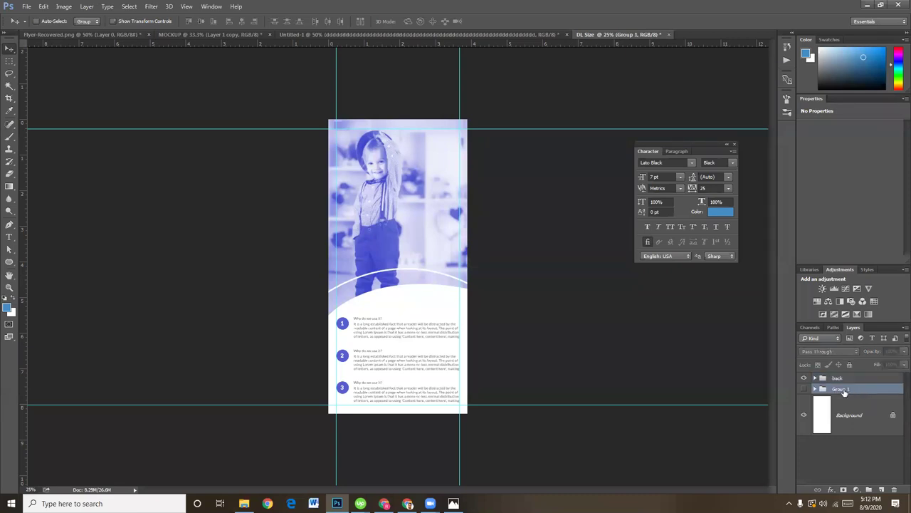
pyautogui.write('front')
pyautogui.press('Return')
pyautogui.click(849, 382)
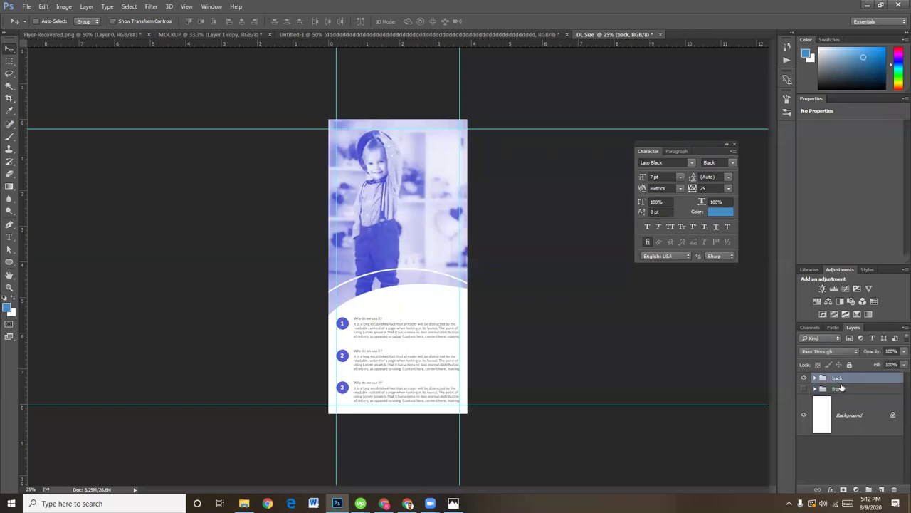
pyautogui.click(854, 388)
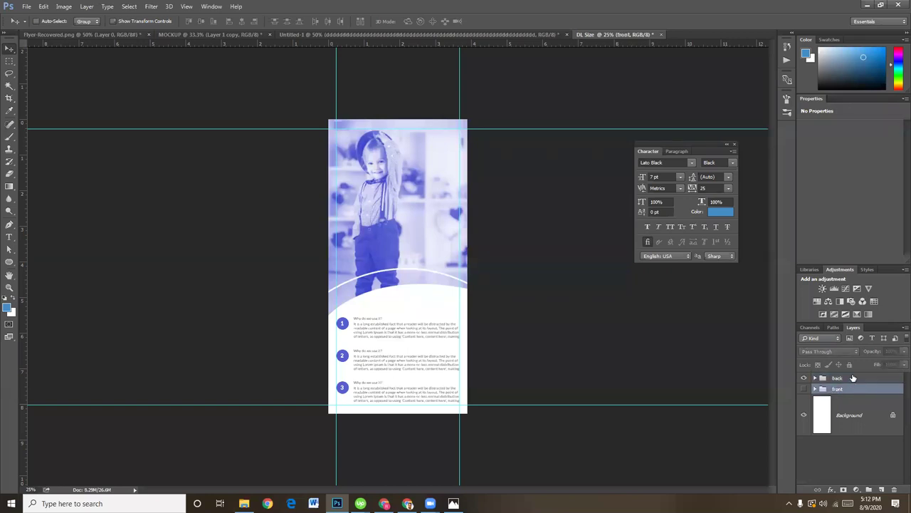
pyautogui.keyDown('shift'); pyautogui.click(853, 378); pyautogui.keyUp('shift')
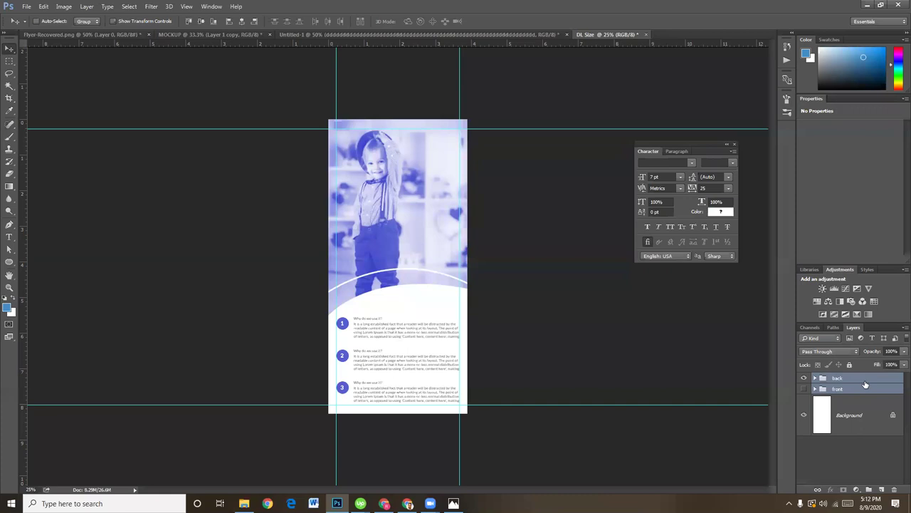
# Step: Duplicate the back and front groups and hide the original back group
pyautogui.hotkey('ctrl', 'j')
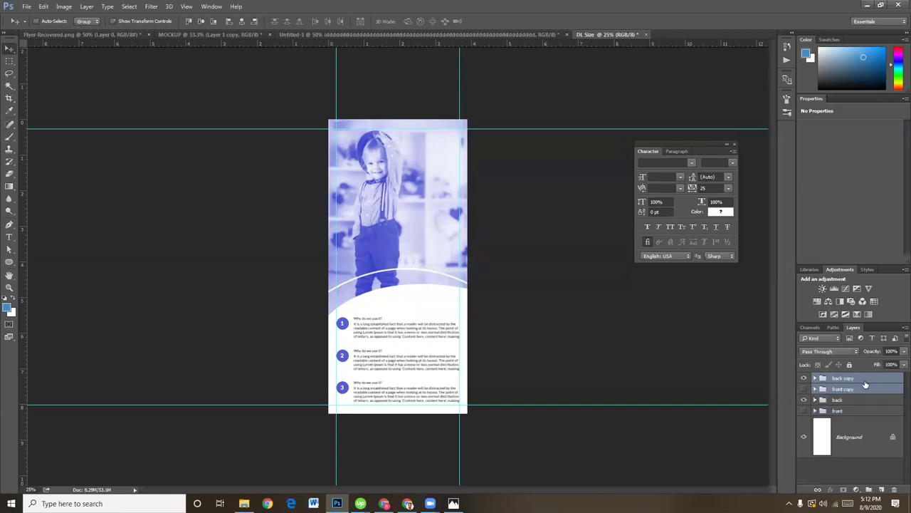
pyautogui.click(805, 399)
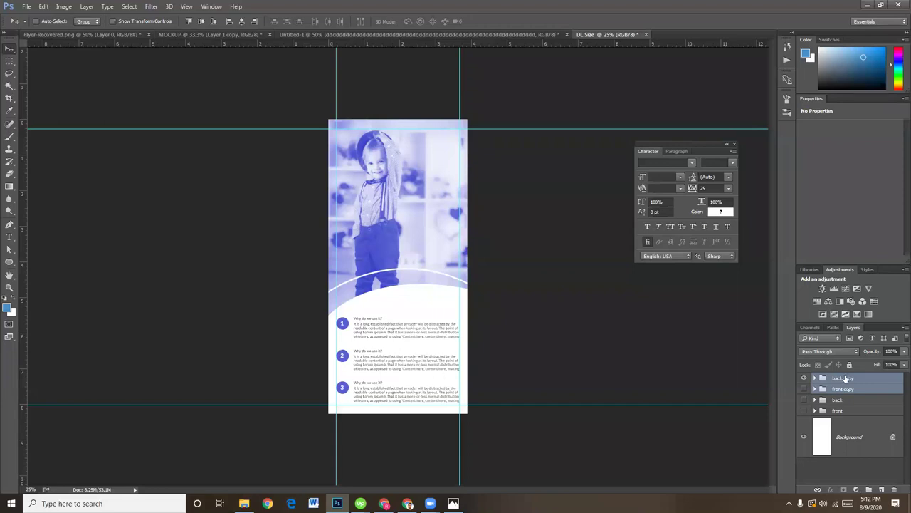
pyautogui.click(846, 379)
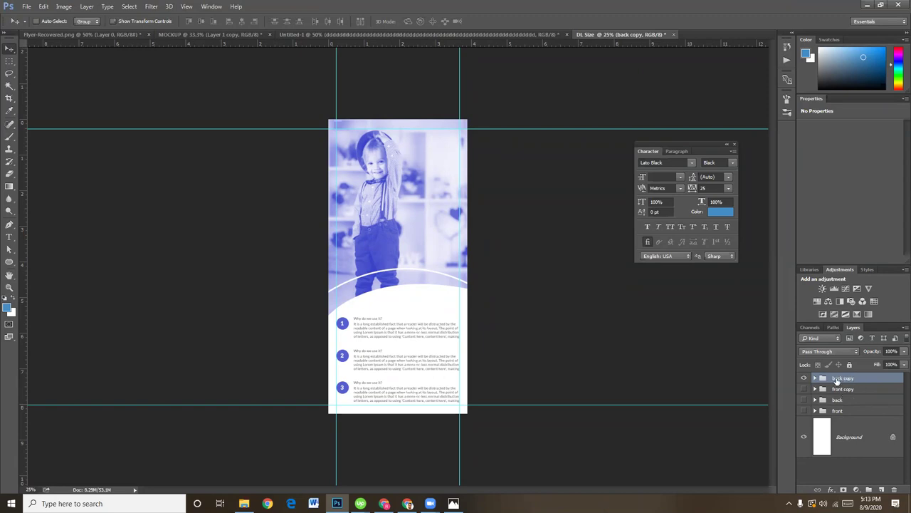
# Step: Merge the 'back copy' group into a single layer and select the whole canvas
pyautogui.rightClick(837, 382)
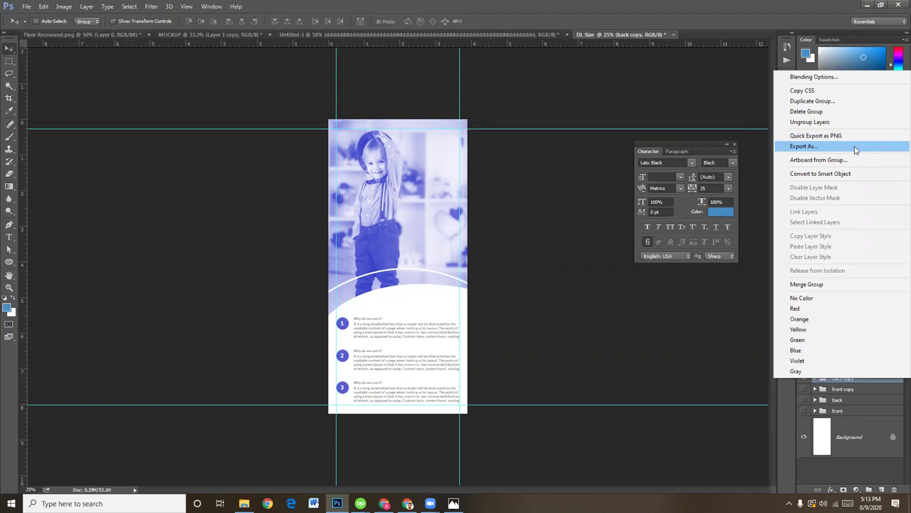
pyautogui.click(809, 284)
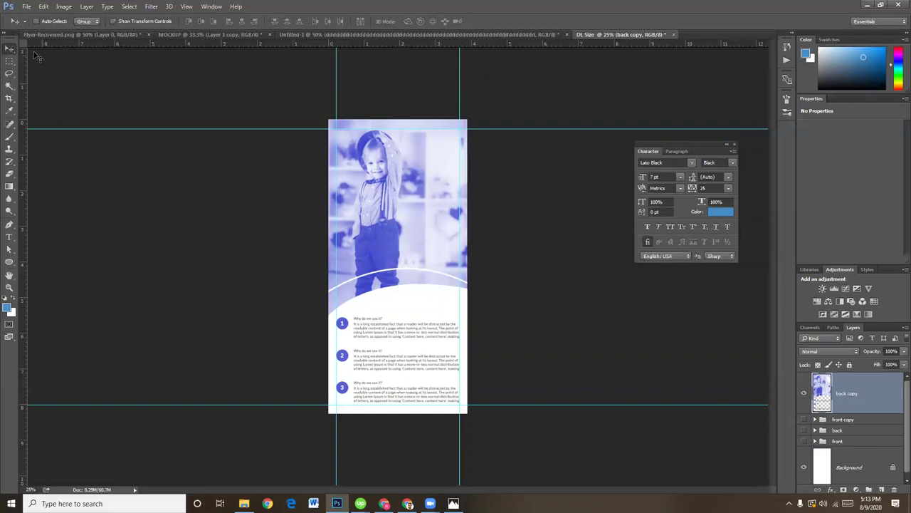
pyautogui.moveTo(420, 276)
pyautogui.mouseDown()
pyautogui.moveTo(383, 247)
pyautogui.moveTo(381, 229)
pyautogui.moveTo(392, 235)
pyautogui.mouseUp()
pyautogui.hotkey('ctrl', 'a')
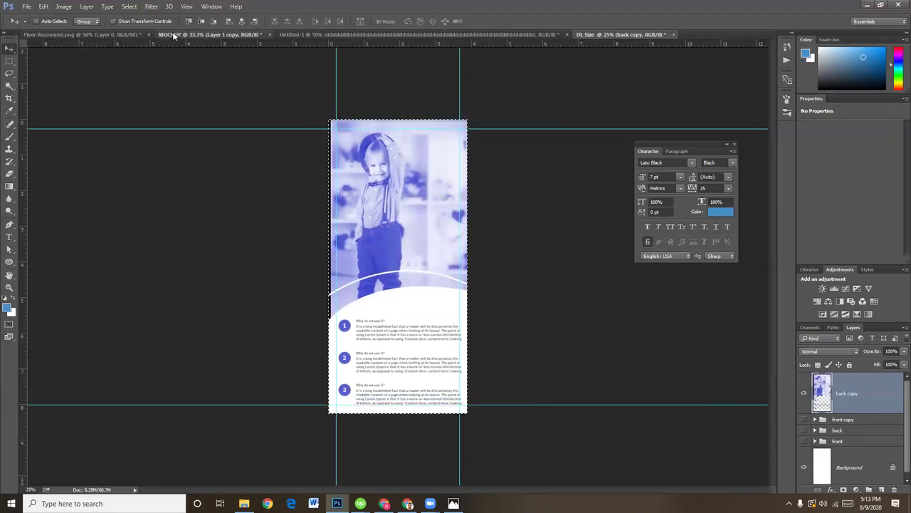
# Step: Delete the stray purple photo Layer 3 from the MOCKUP document
pyautogui.click(173, 35)
pyautogui.click(321, 184)
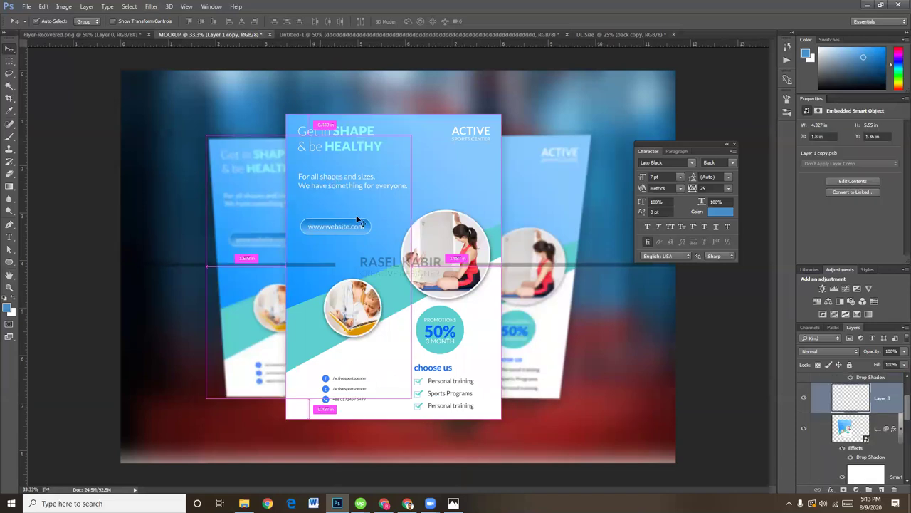
pyautogui.moveTo(256, 114); pyautogui.dragTo(263, 120)
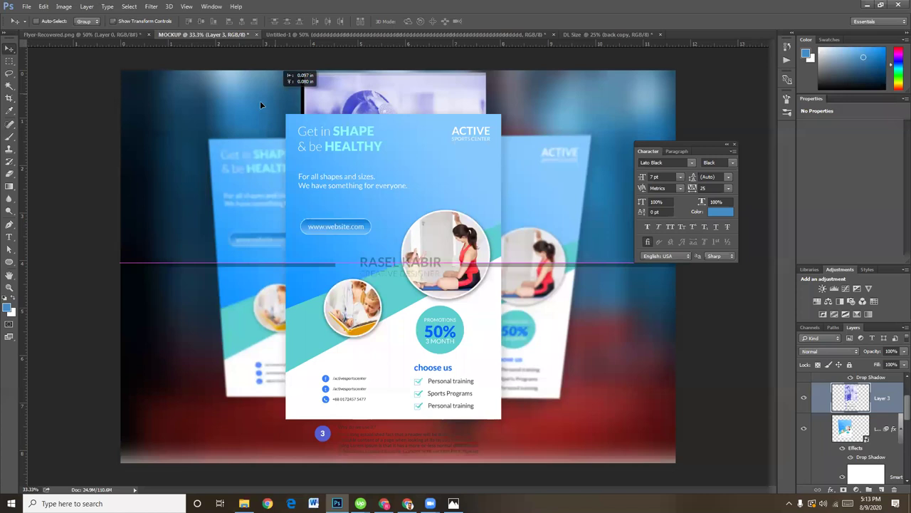
pyautogui.moveTo(256, 108)
pyautogui.mouseDown()
pyautogui.moveTo(212, 170)
pyautogui.moveTo(235, 165)
pyautogui.mouseUp()
pyautogui.press('Delete')
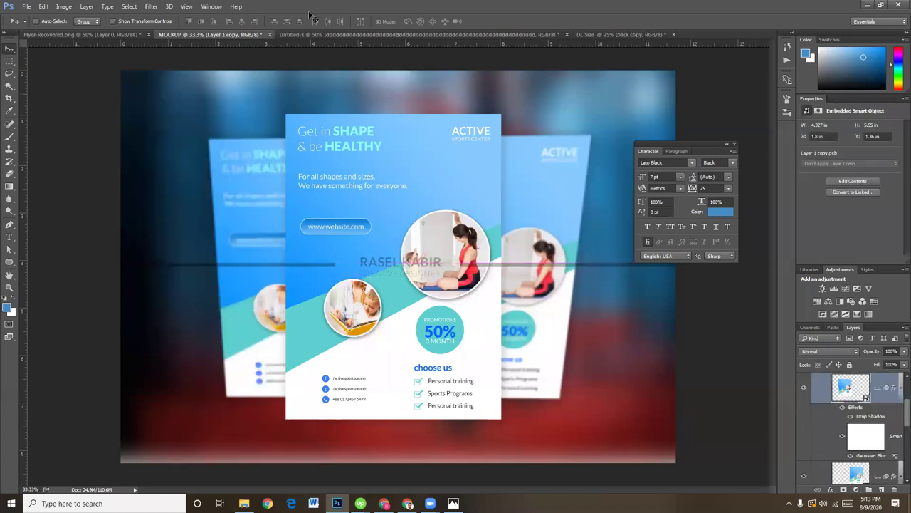
# Step: In DL Size, delete the back copy and front copy layers and show the back group
pyautogui.click(628, 35)
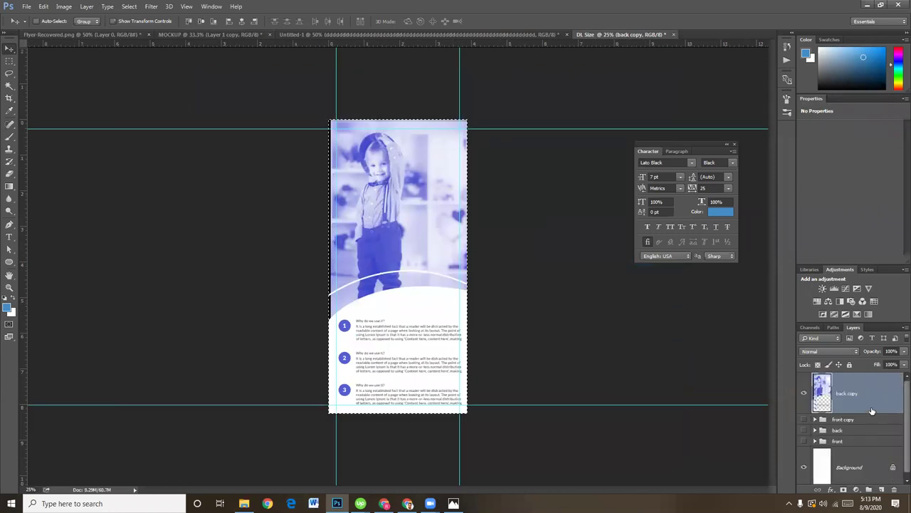
pyautogui.press('Delete')
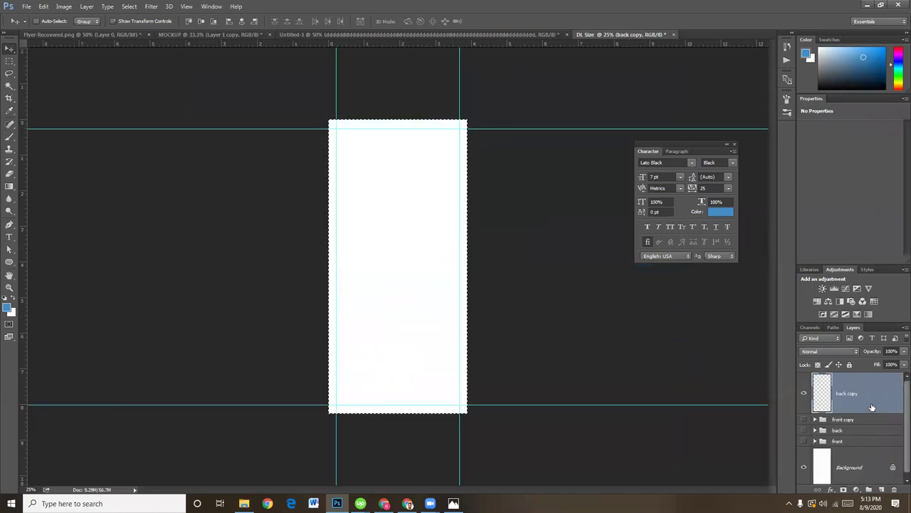
pyautogui.click(857, 422)
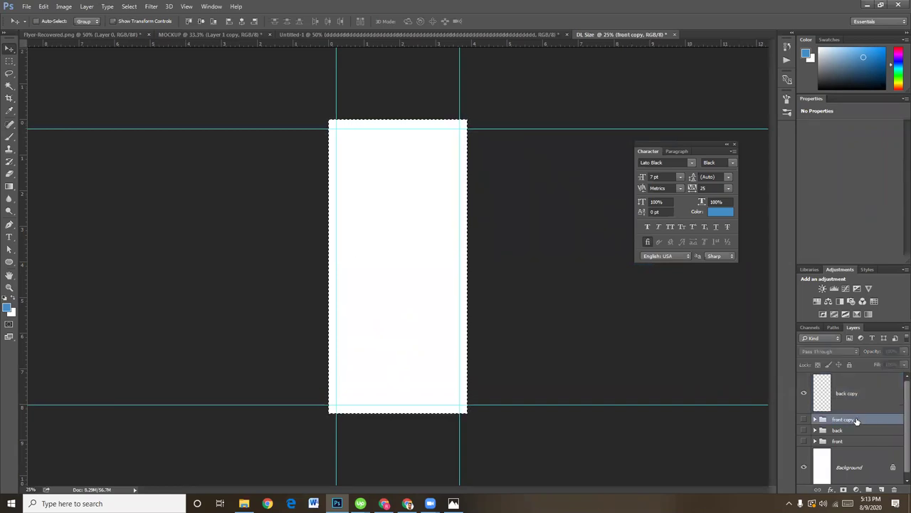
pyautogui.click(856, 399)
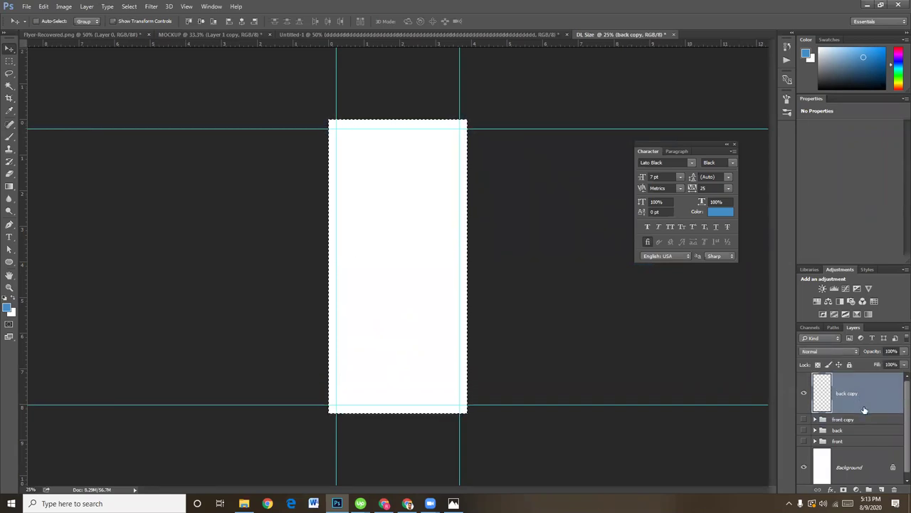
pyautogui.hotkey('ctrl', 'd')
pyautogui.press('Delete')
pyautogui.press('Delete')
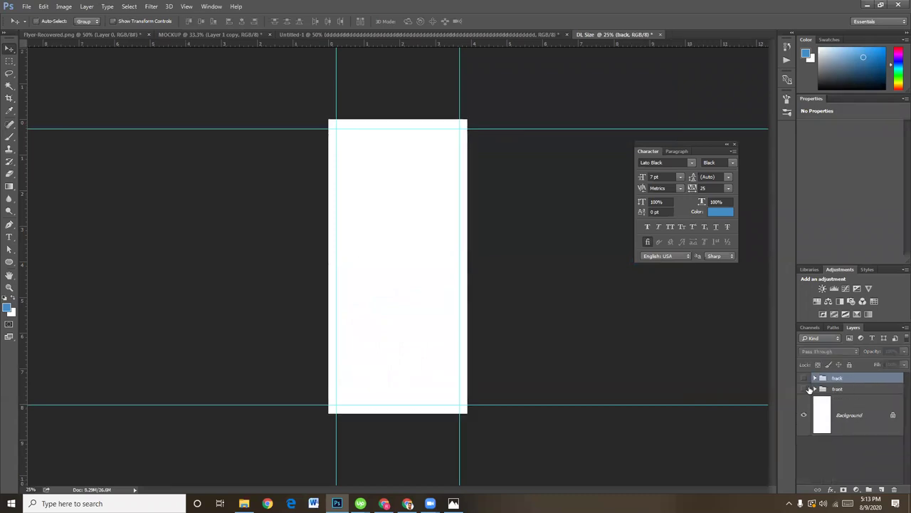
pyautogui.click(804, 378)
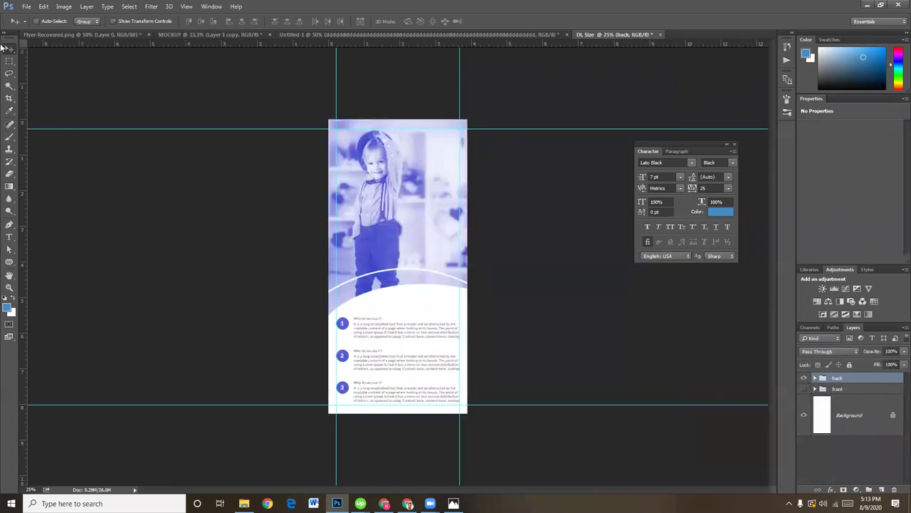
# Step: Save the back side for web as a PNG-24 named 'DL-Size-BACK' on the Desktop
pyautogui.click(25, 6)
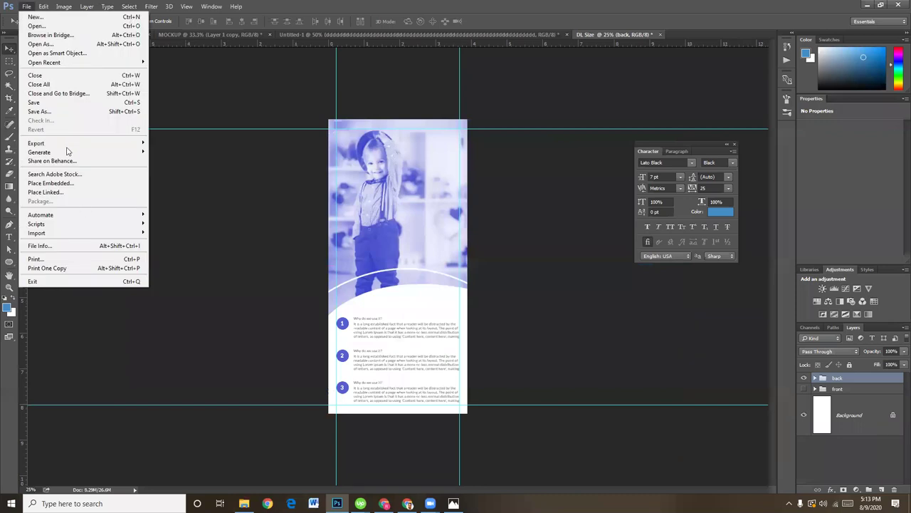
pyautogui.moveTo(36, 143)
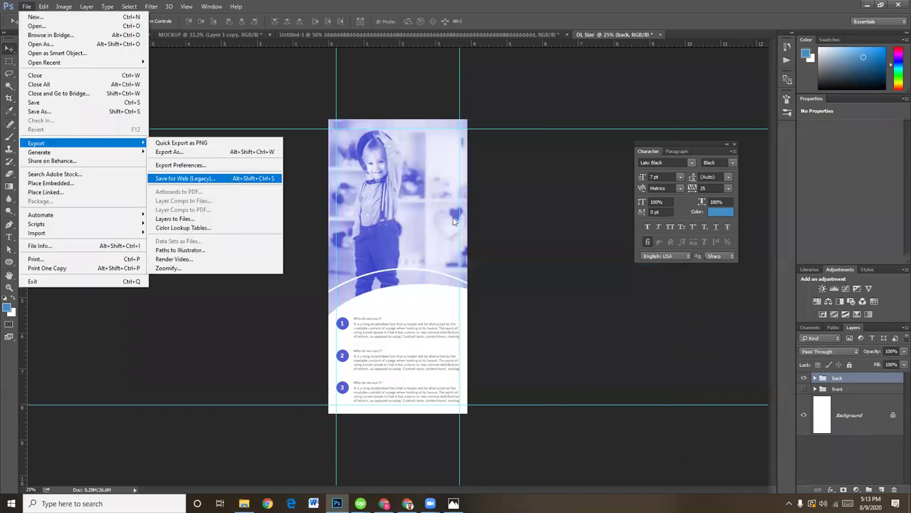
pyautogui.press('Return')
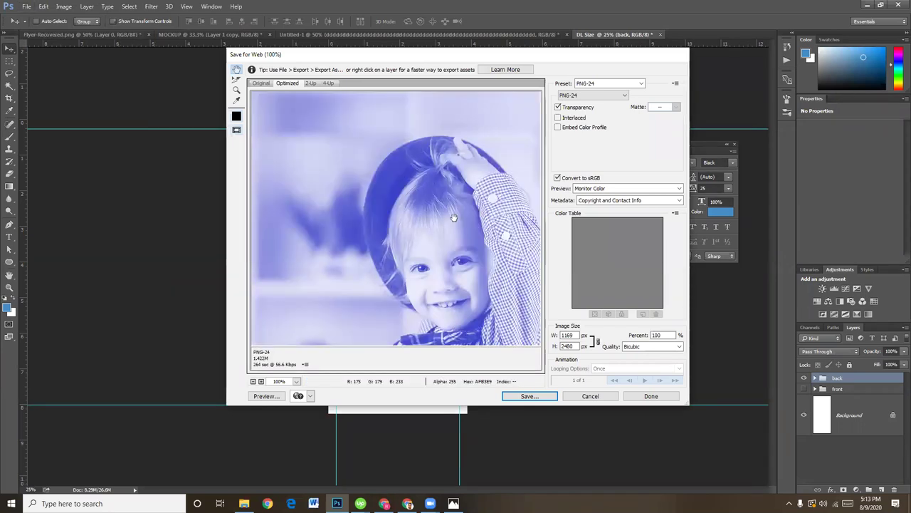
pyautogui.click(529, 396)
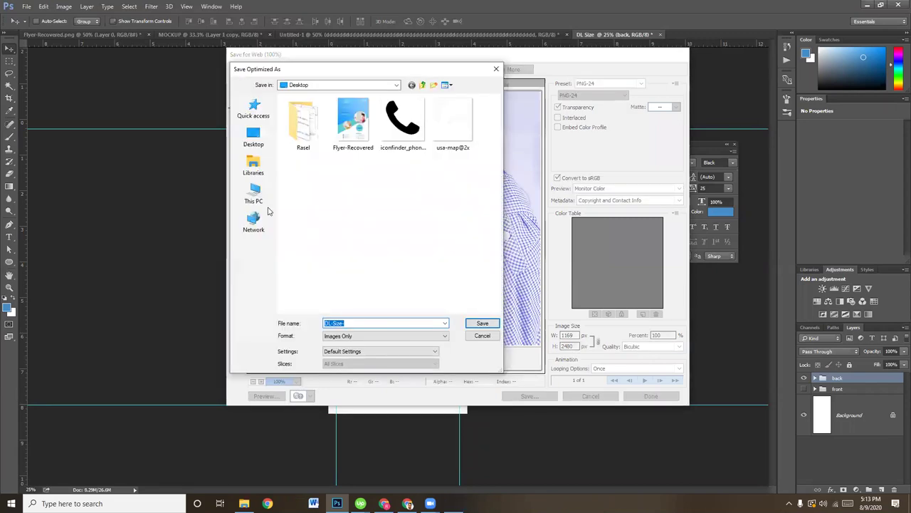
pyautogui.click(372, 322)
pyautogui.write('back')
pyautogui.press('Return')
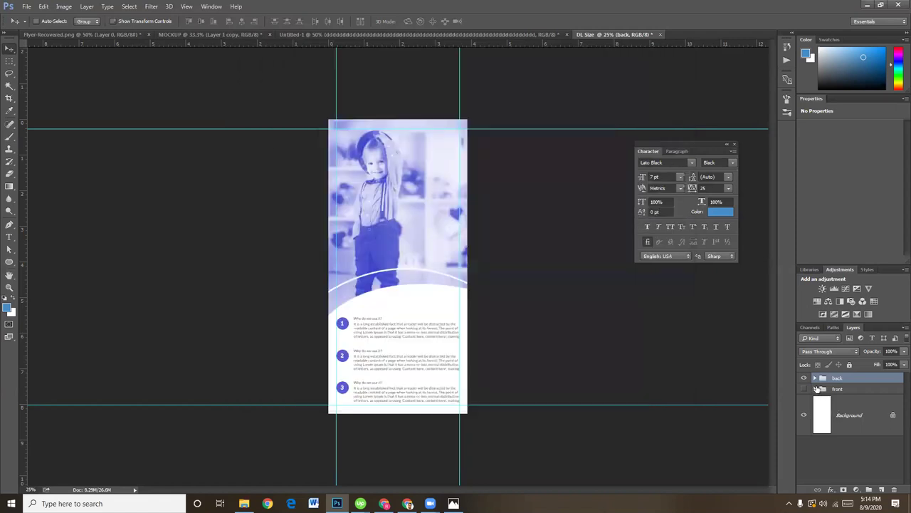
# Step: Show only the front group and save it for web as PNG 'DL-Size-FONT' on the Desktop
pyautogui.click(803, 378)
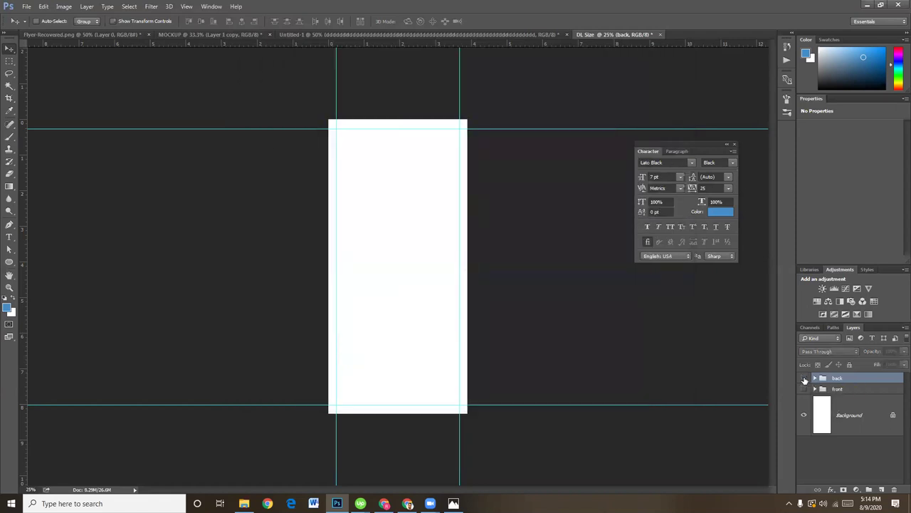
pyautogui.click(803, 388)
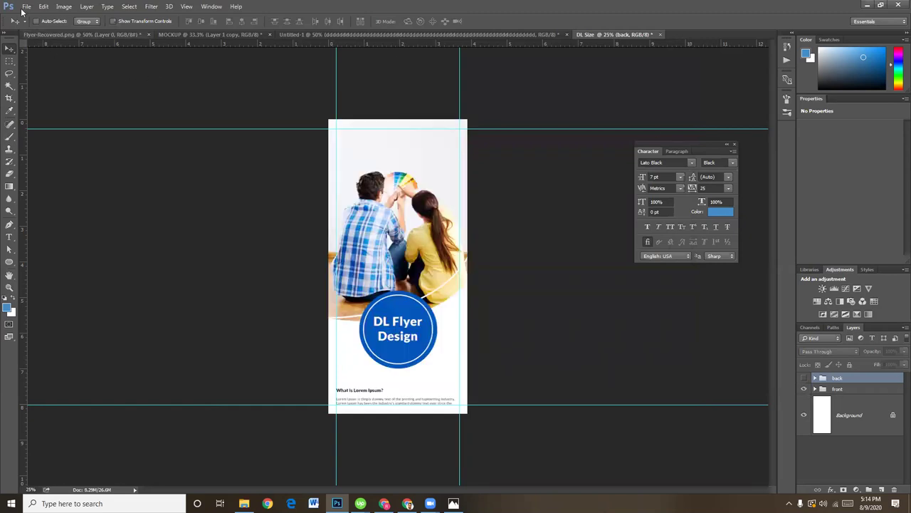
pyautogui.click(26, 6)
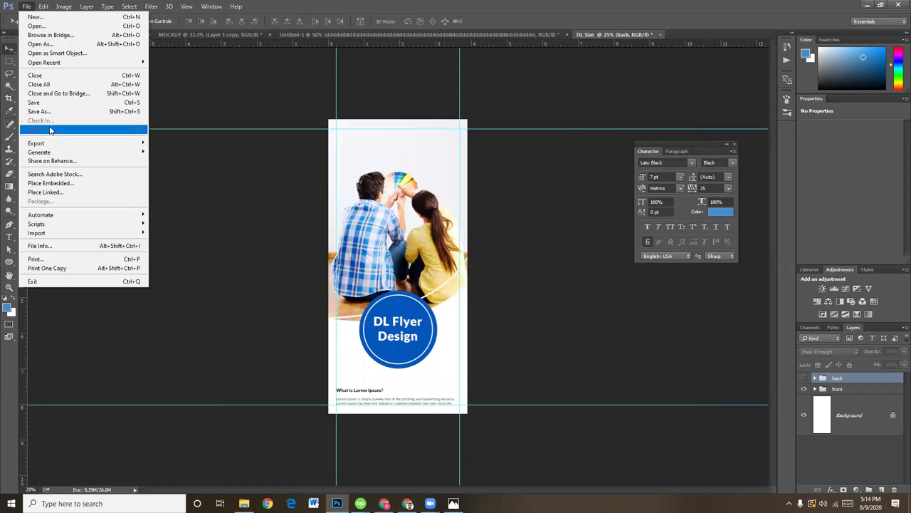
pyautogui.moveTo(35, 143)
pyautogui.click(235, 180)
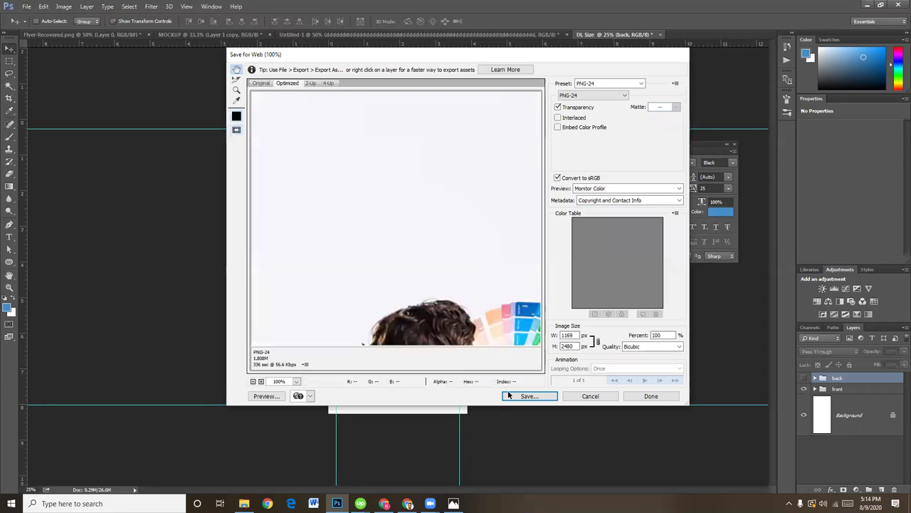
pyautogui.click(534, 396)
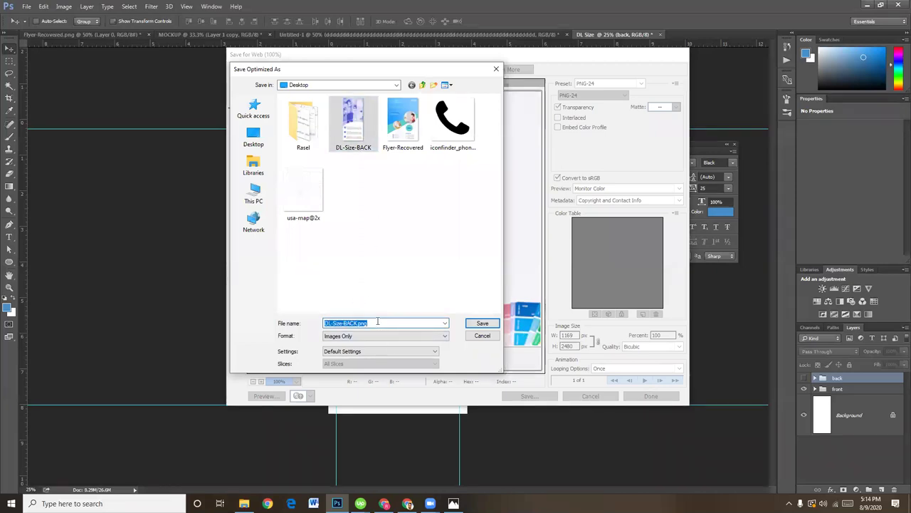
pyautogui.click(377, 323)
pyautogui.press('BackSpace')
pyautogui.press('BackSpace')
pyautogui.press('BackSpace')
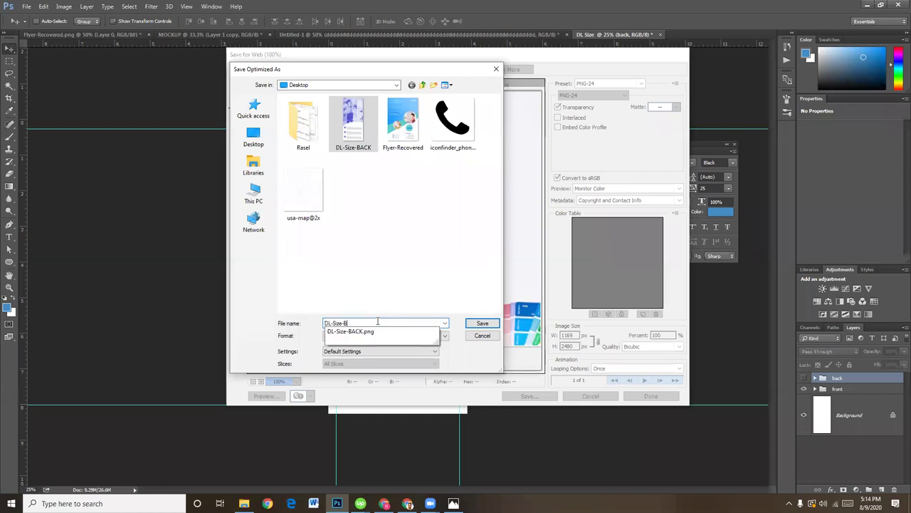
pyautogui.write('FONT')
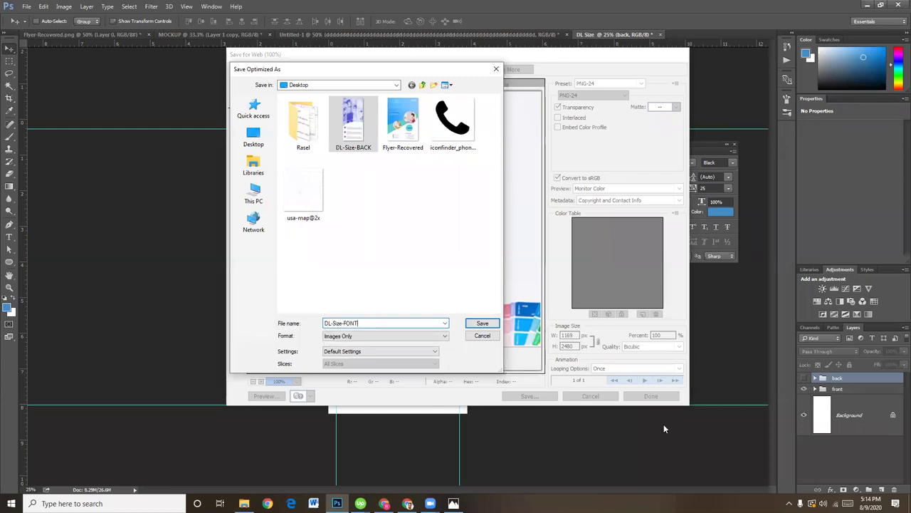
pyautogui.click(490, 326)
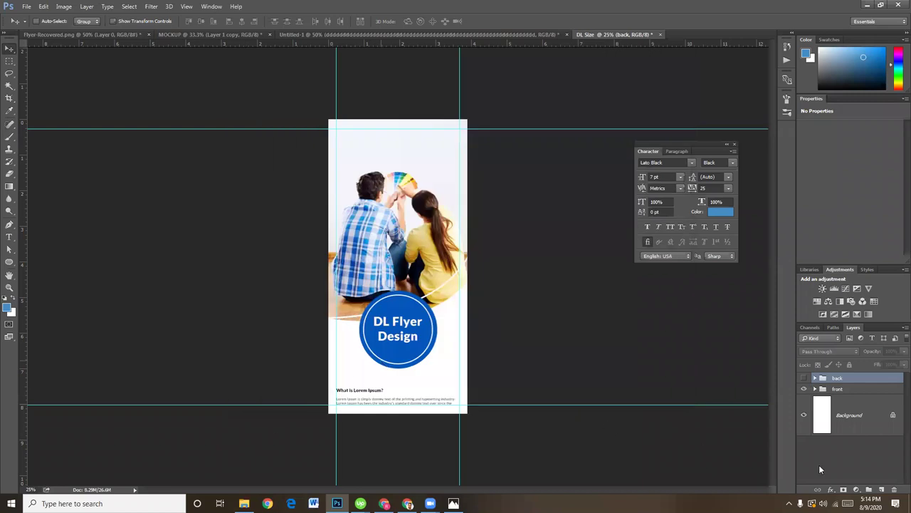
# Step: In MOCKUP, put the blurred backdrop photo Layer 2 into a new group
pyautogui.click(203, 35)
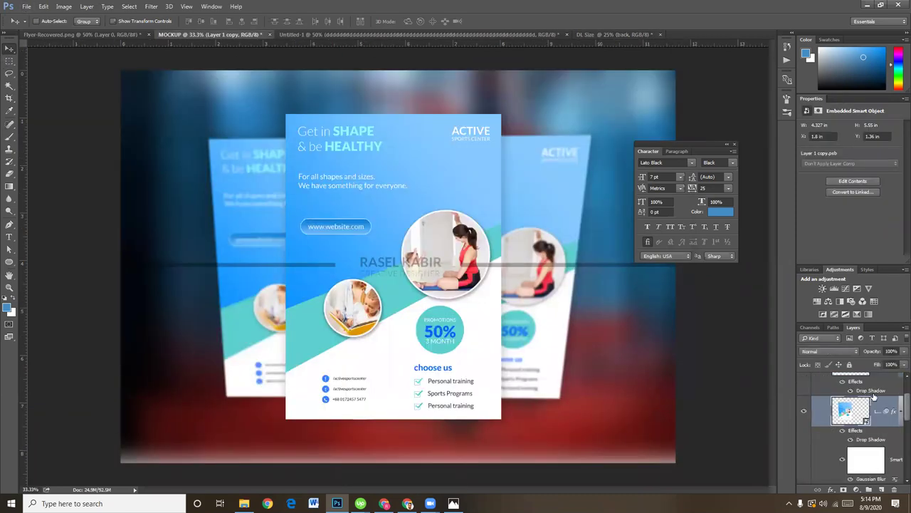
pyautogui.scroll(2, 862, 377)
pyautogui.click(863, 388)
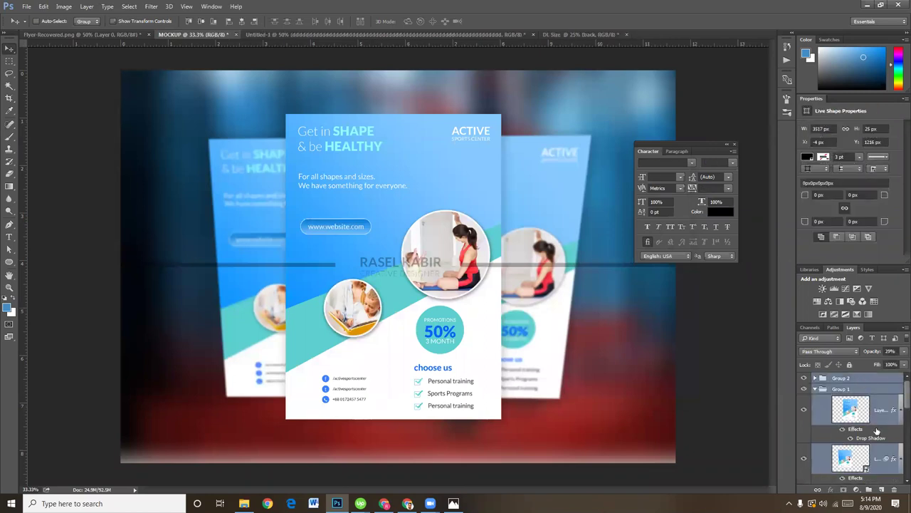
pyautogui.scroll(-2, 877, 430)
pyautogui.scroll(-1, 877, 430)
pyautogui.scroll(-2, 877, 430)
pyautogui.scroll(-1, 877, 430)
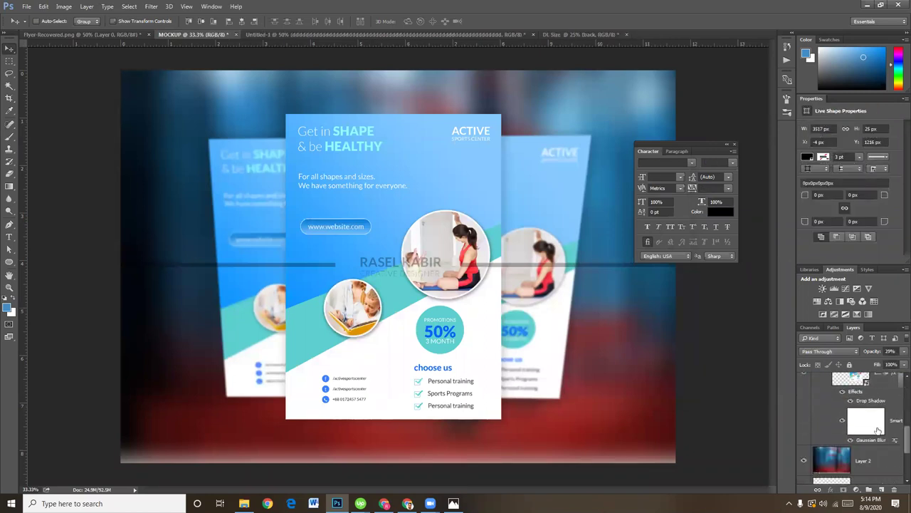
pyautogui.scroll(-1, 877, 430)
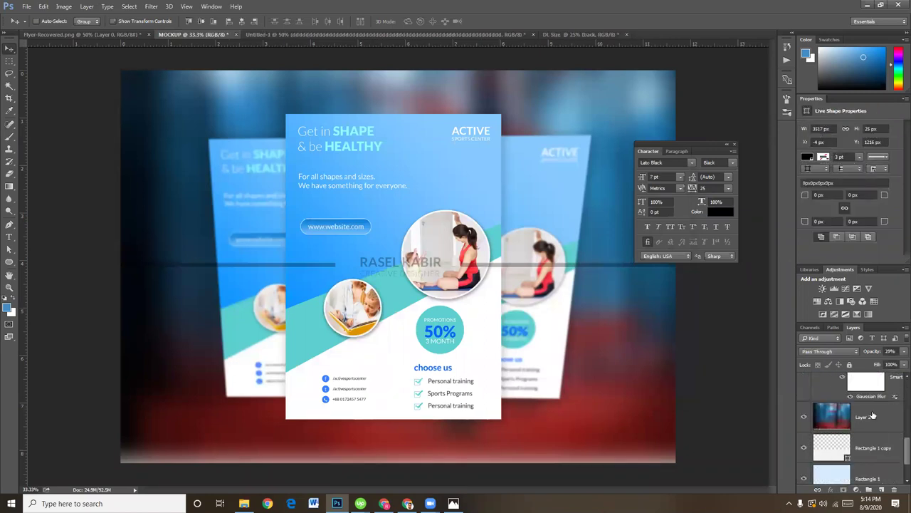
pyautogui.click(873, 415)
pyautogui.hotkey('ctrl', 'g')
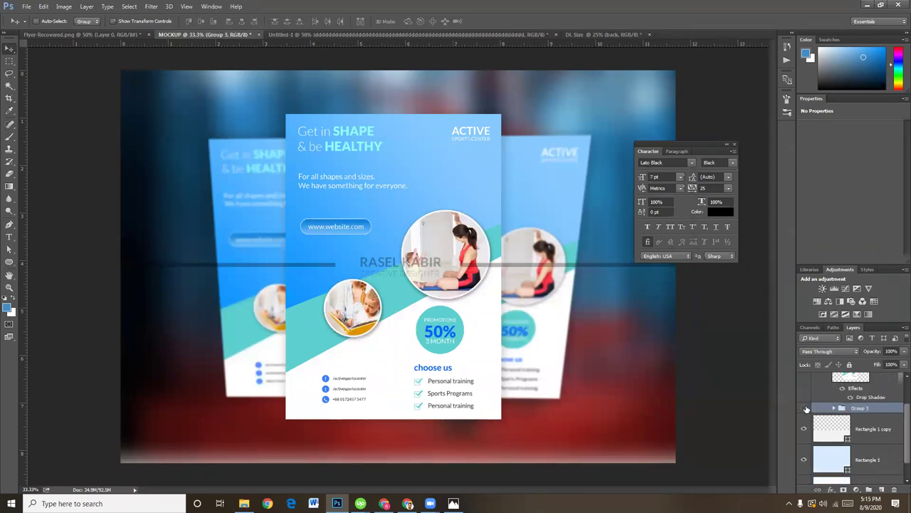
# Step: Hide the blurred backdrop, delete unused mockup layers, and restore the Rectangle 1 backdrop
pyautogui.click(804, 408)
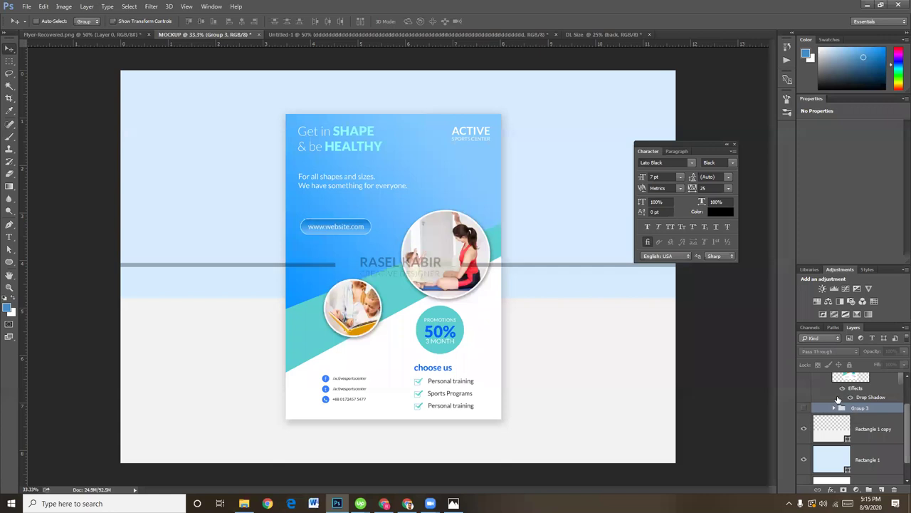
pyautogui.press('Delete')
pyautogui.press('Delete')
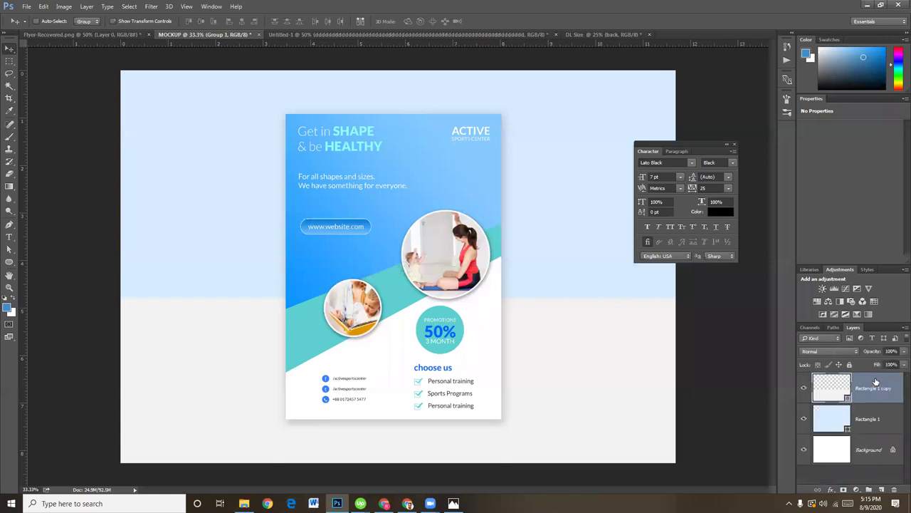
pyautogui.press('Delete')
pyautogui.press('Delete')
pyautogui.hotkey('ctrl', 'z')
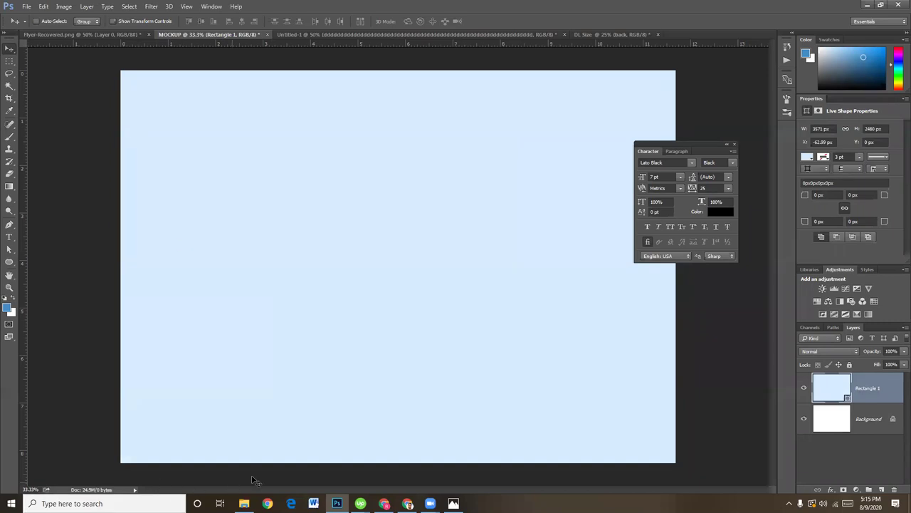
pyautogui.hotkey('ctrl', 'z')
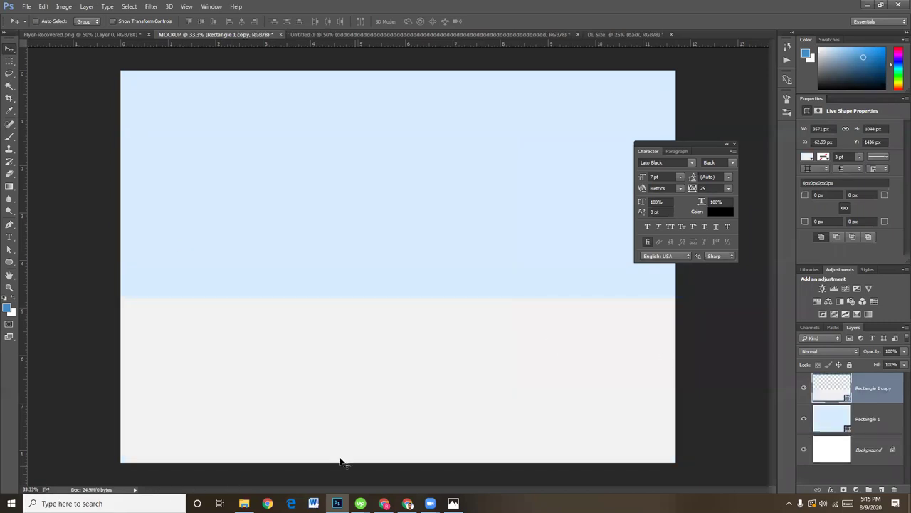
pyautogui.click(245, 503)
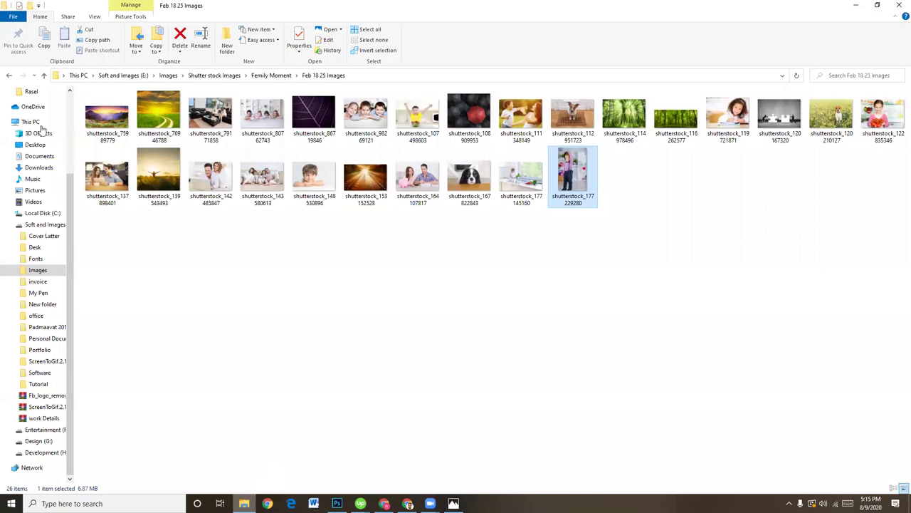
# Step: Select DL-Size-FONT and DL-Size-BACK on the Desktop and drag them into the mockup
pyautogui.scroll(3, 49, 137)
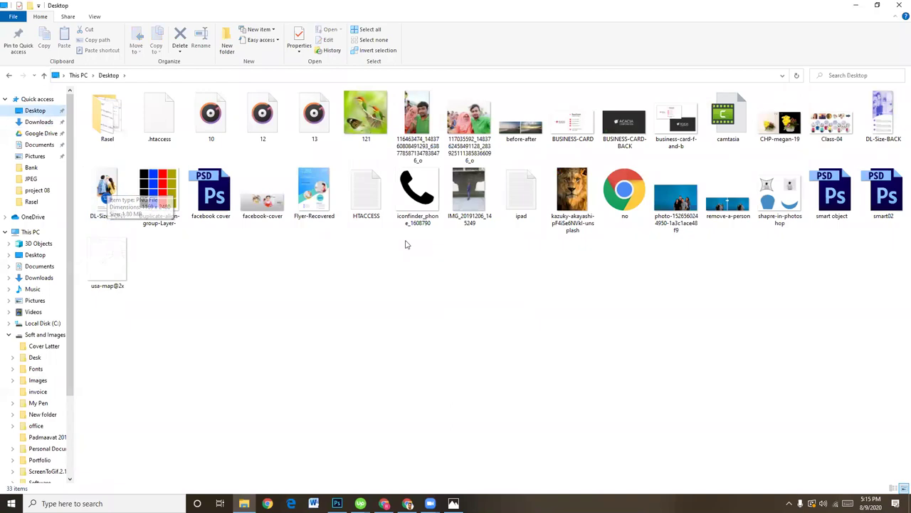
pyautogui.click(107, 191)
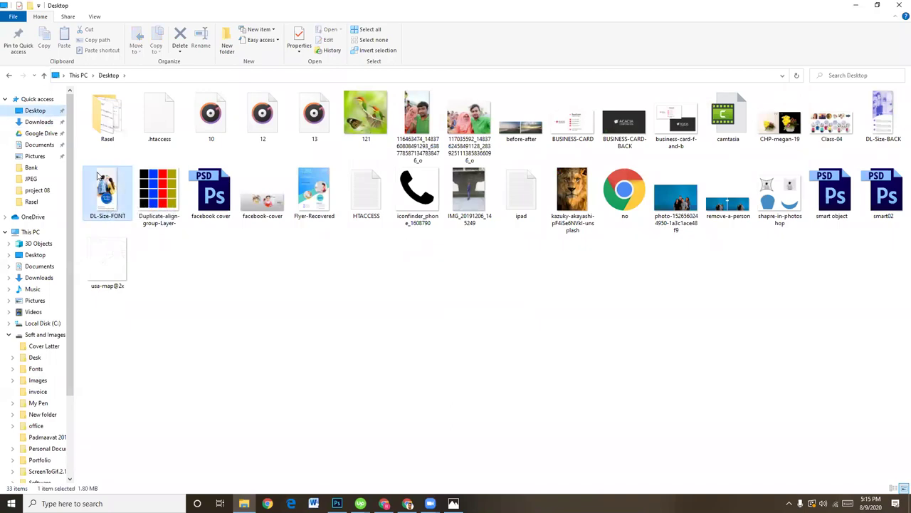
pyautogui.keyDown('ctrl'); pyautogui.click(878, 130); pyautogui.keyUp('ctrl')
pyautogui.moveTo(878, 130)
pyautogui.mouseDown()
pyautogui.moveTo(403, 472)
pyautogui.moveTo(338, 498)
pyautogui.mouseUp()
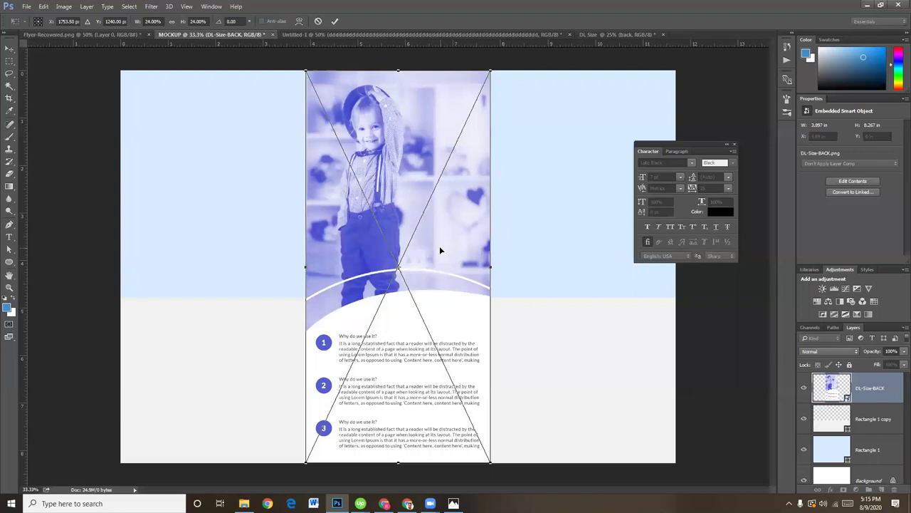
# Step: Commit the placed DL-Size-BACK image, then scale both flyer layers down together
pyautogui.press('Return')
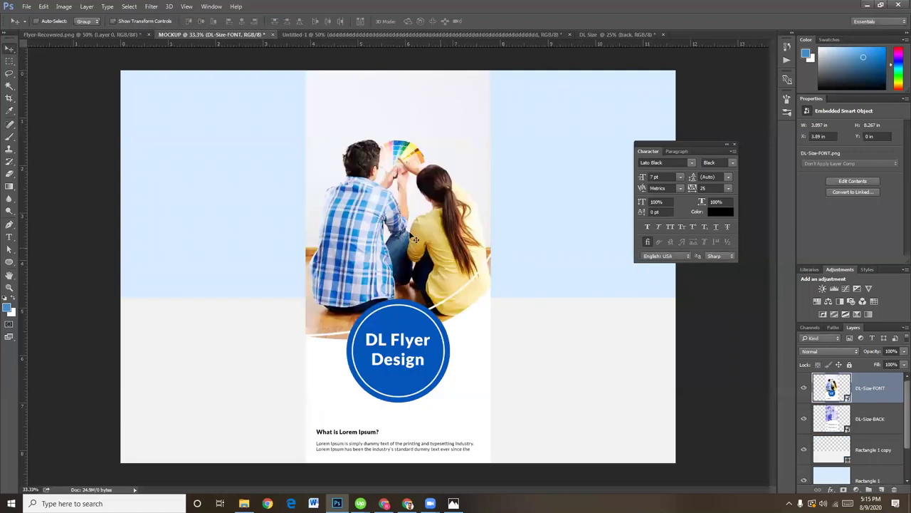
pyautogui.keyDown('shift'); pyautogui.click(876, 419); pyautogui.keyUp('shift')
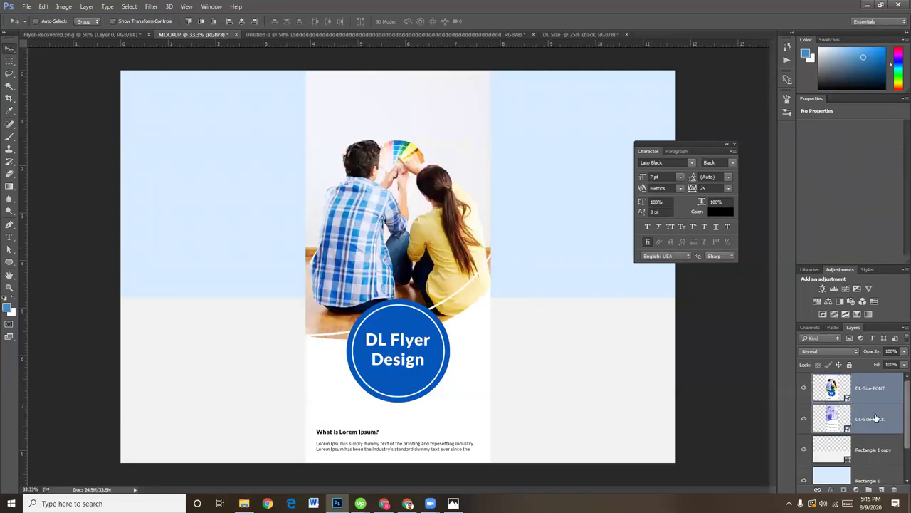
pyautogui.hotkey('ctrl', 't')
pyautogui.moveTo(489, 72); pyautogui.dragTo(473, 111)
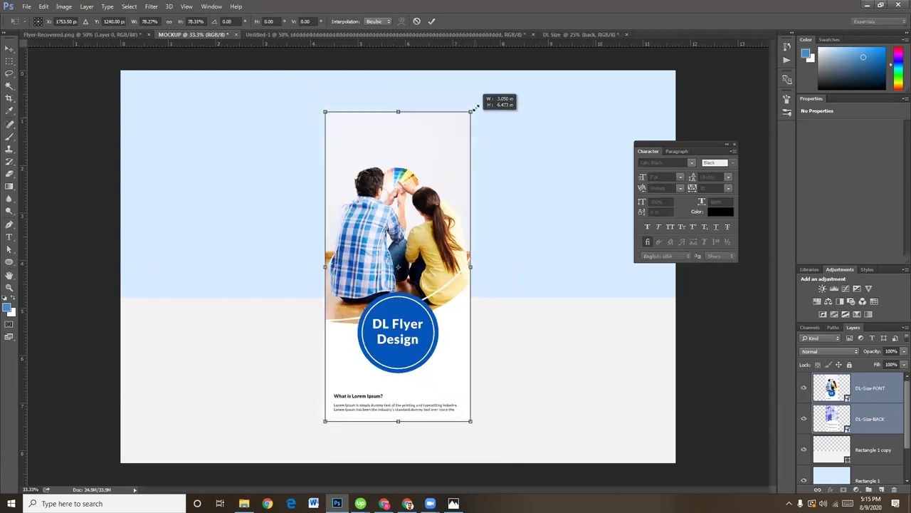
pyautogui.press('Return')
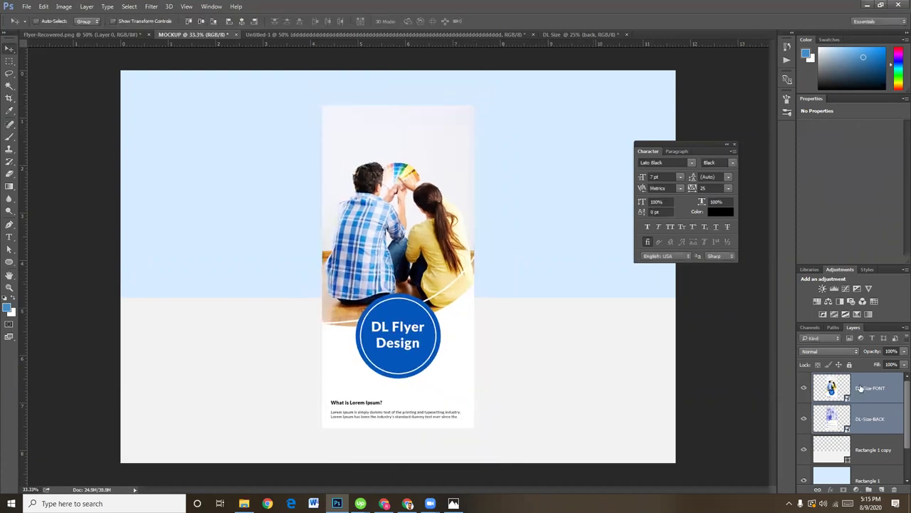
# Step: Move DL-Size-FONT to the left of DL-Size-BACK, then reselect both flyer layers
pyautogui.click(860, 388)
pyautogui.moveTo(414, 300); pyautogui.dragTo(332, 293)
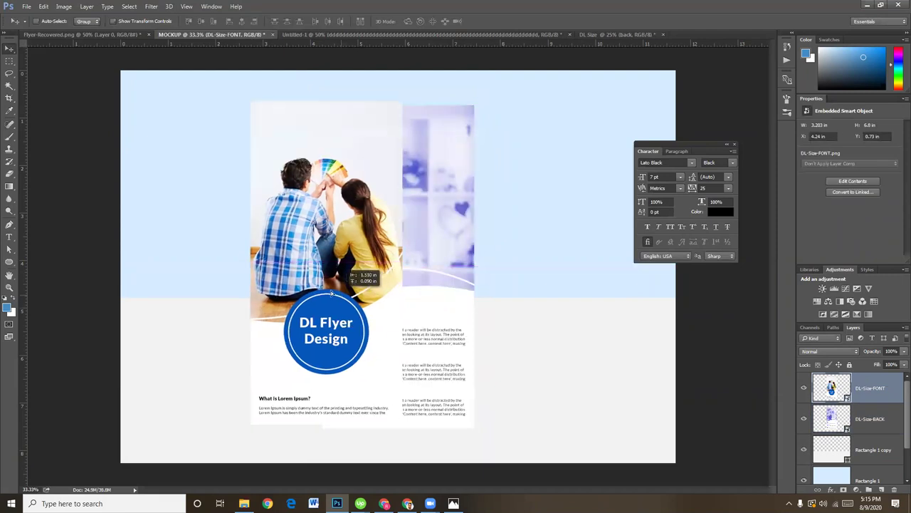
pyautogui.moveTo(252, 299); pyautogui.dragTo(251, 299)
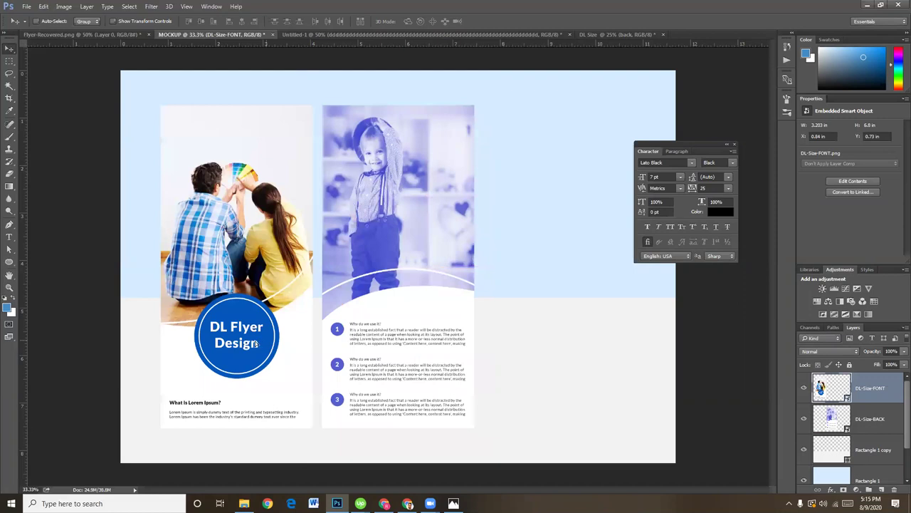
pyautogui.moveTo(257, 343); pyautogui.dragTo(247, 343)
pyautogui.keyDown('shift'); pyautogui.click(877, 423); pyautogui.keyUp('shift')
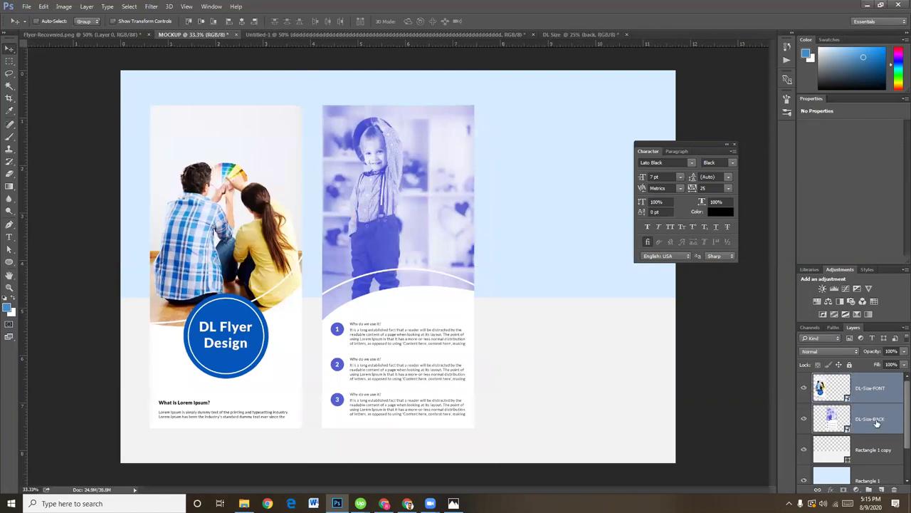
# Step: Group the two flyer layers and centre the group horizontally on the canvas
pyautogui.hotkey('ctrl', 'g')
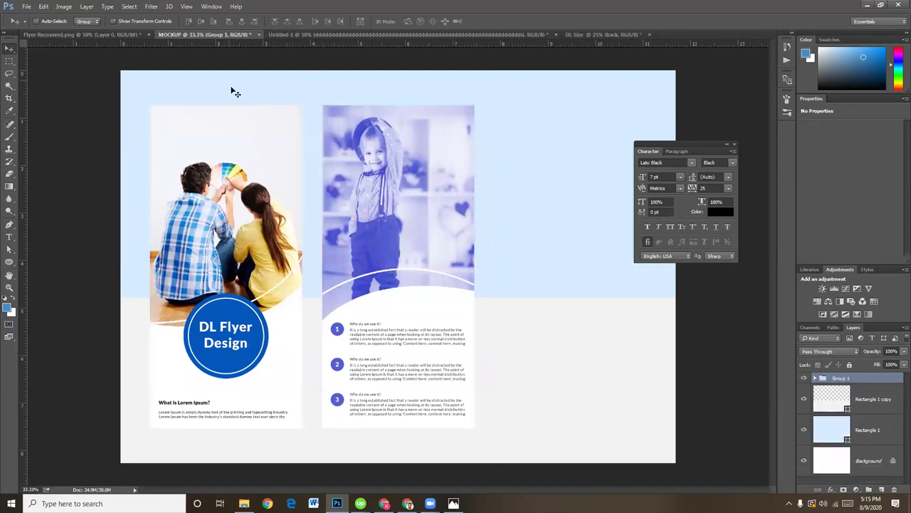
pyautogui.click(213, 22)
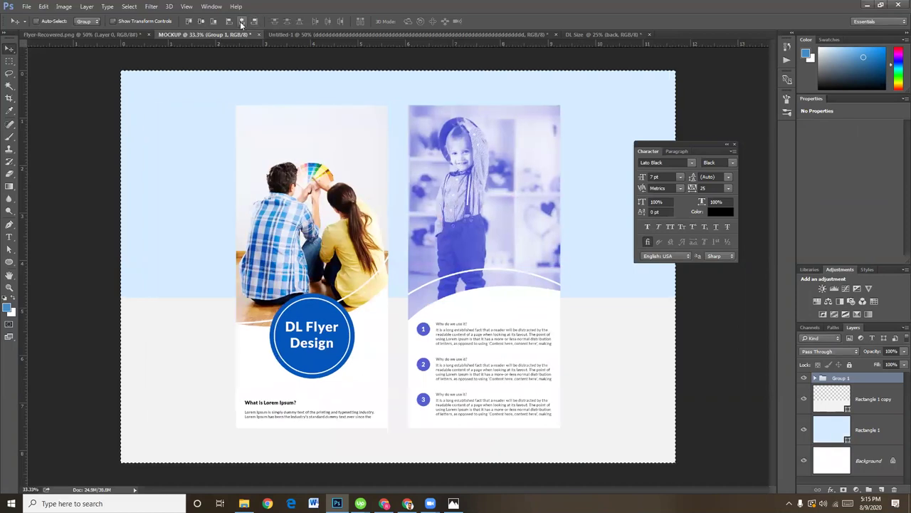
pyautogui.hotkey('ctrl', 'd')
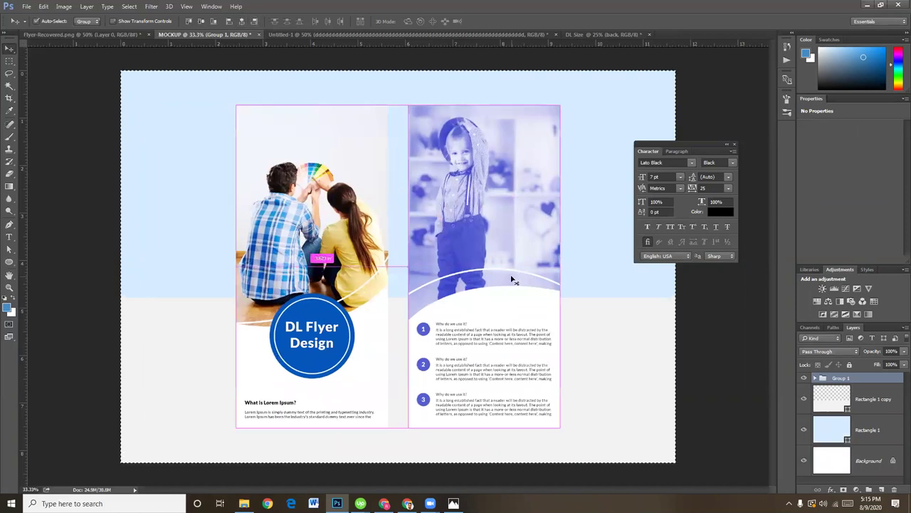
# Step: Apply a Drop Shadow layer effect to the flyer group
pyautogui.click(830, 490)
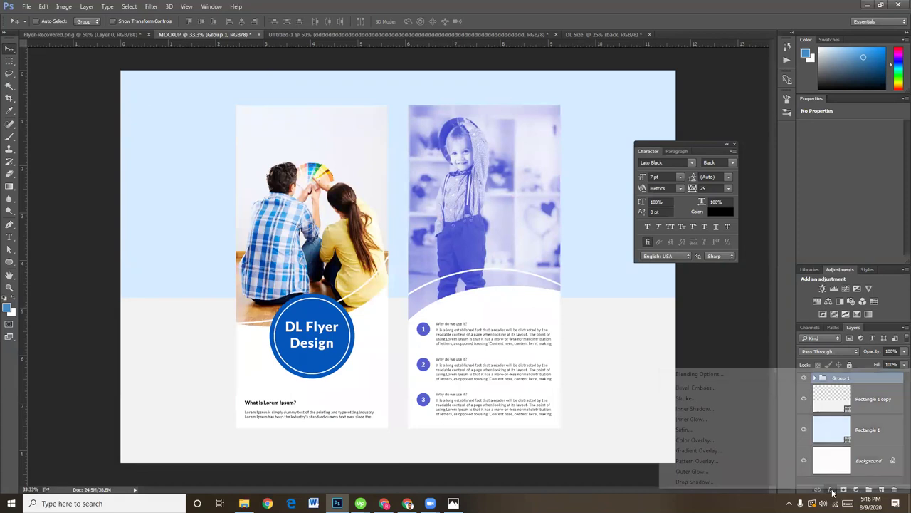
pyautogui.click(701, 482)
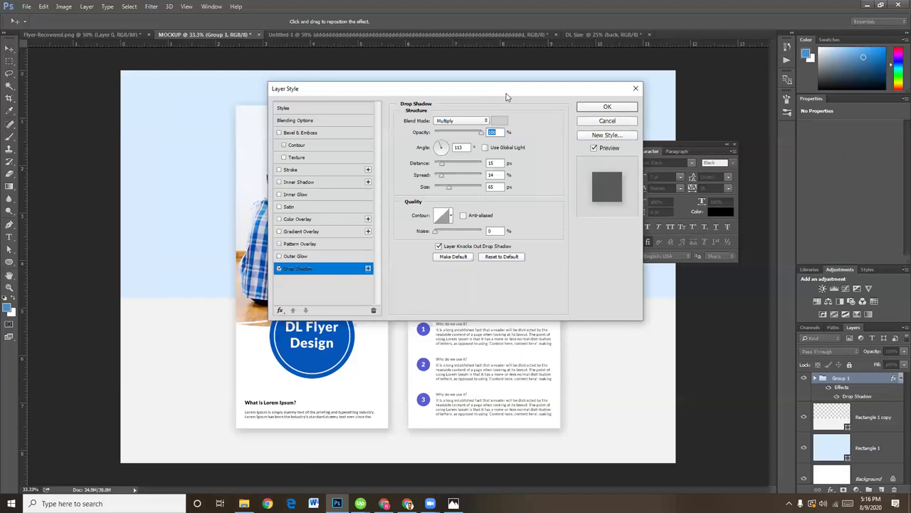
pyautogui.moveTo(507, 96); pyautogui.dragTo(736, 92)
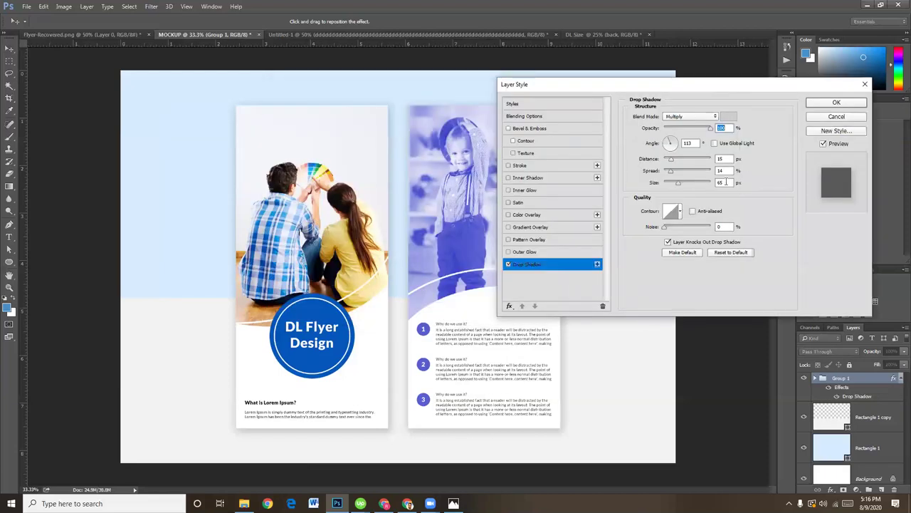
pyautogui.click(844, 103)
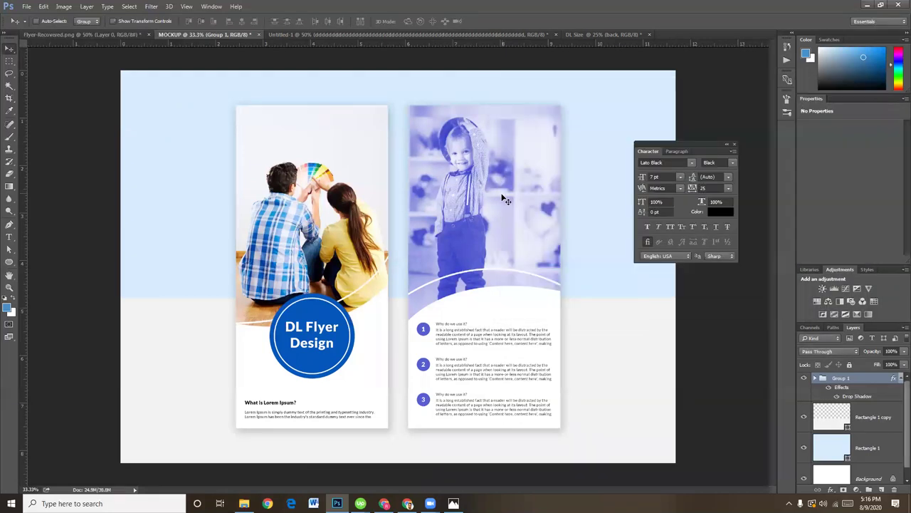
# Step: Export via Save for Web (Legacy) with the JPEG High preset, quality 60, as MOCKUP on the Desktop
pyautogui.hotkey('ctrl', '-')
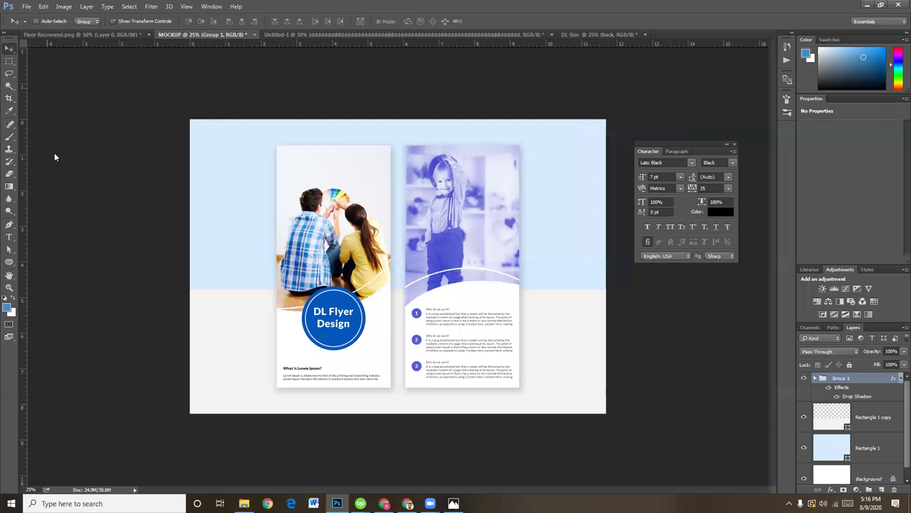
pyautogui.hotkey('alt', 'f')
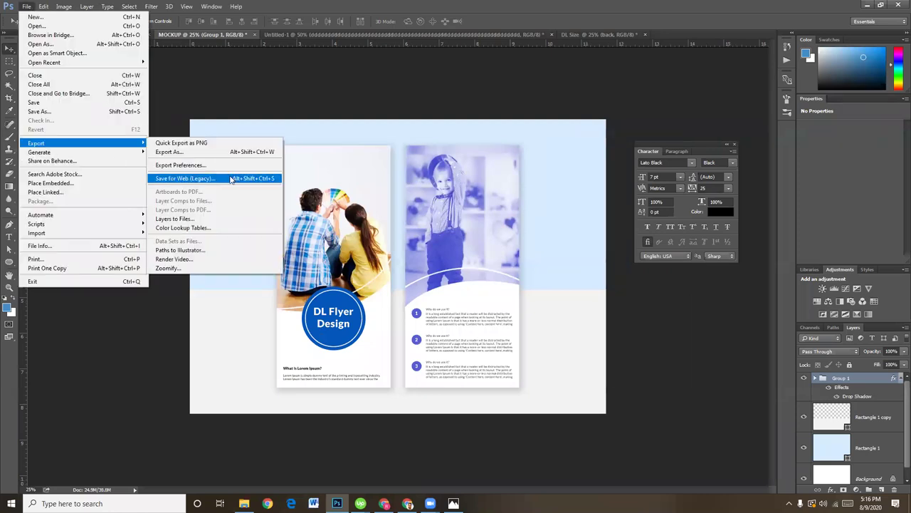
pyautogui.click(230, 180)
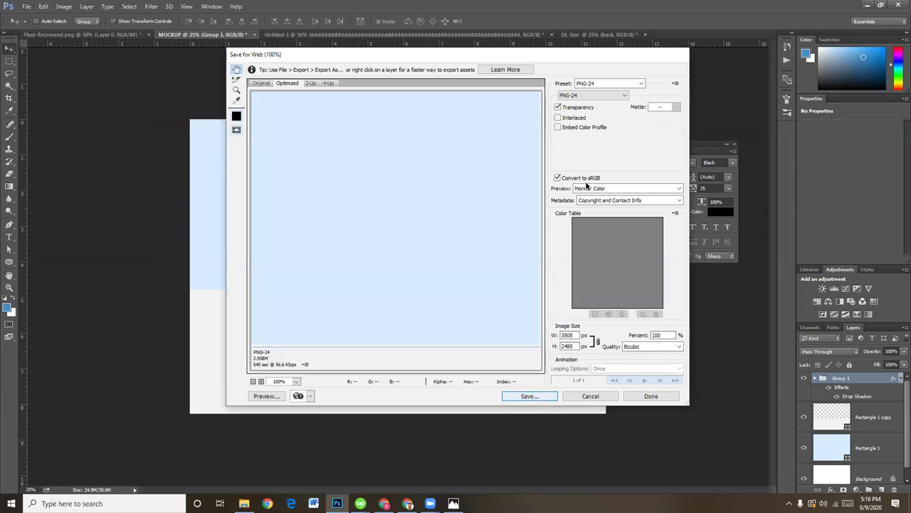
pyautogui.click(589, 94)
pyautogui.click(577, 111)
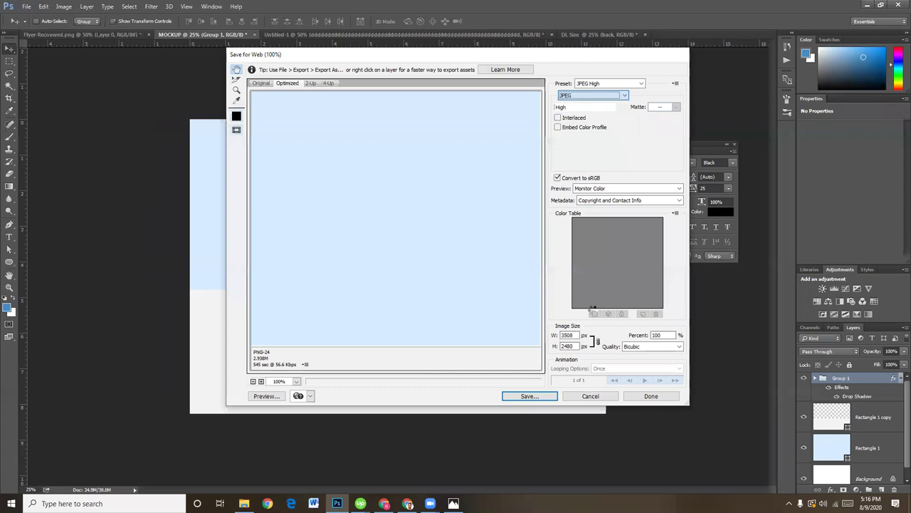
pyautogui.click(531, 393)
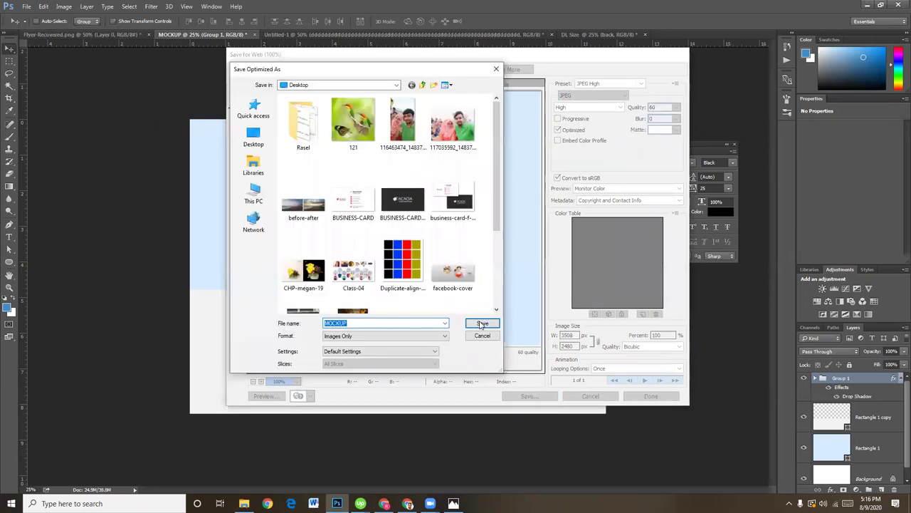
pyautogui.click(482, 323)
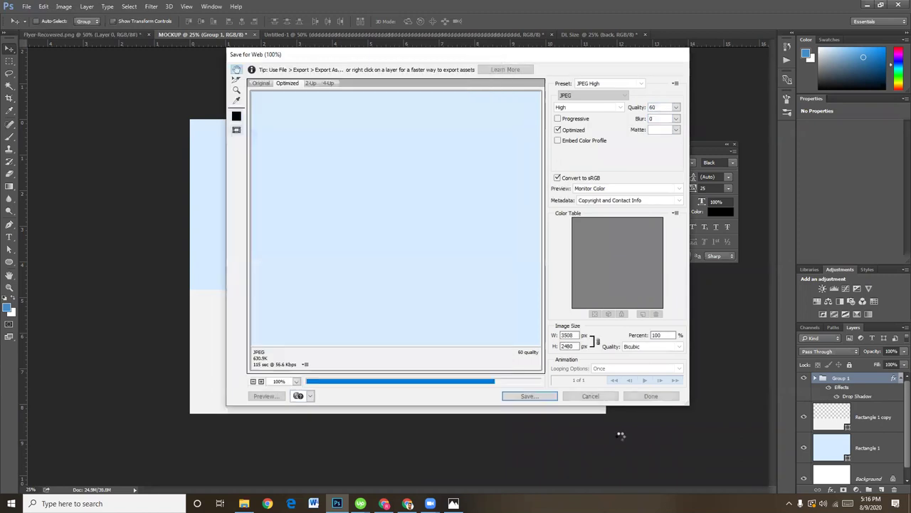